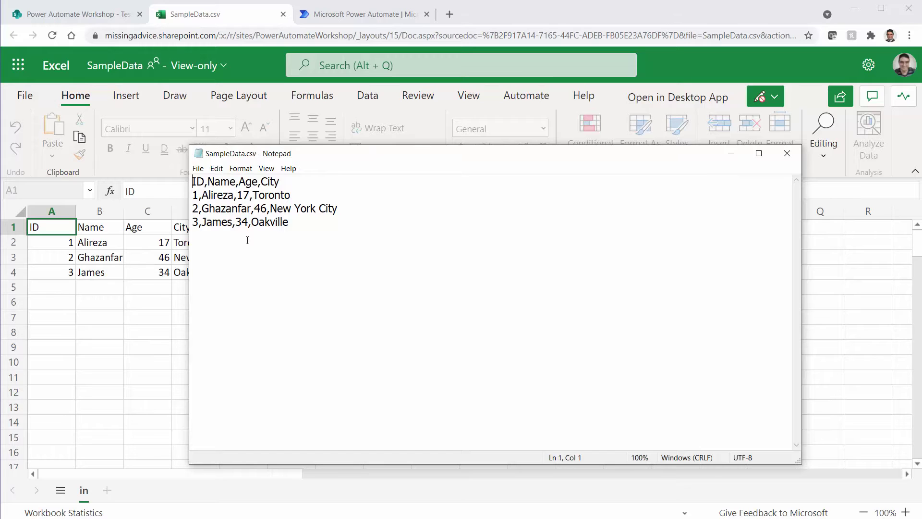
pyautogui.press('Right')
pyautogui.press('Right')
pyautogui.press('Right')
pyautogui.press('Right')
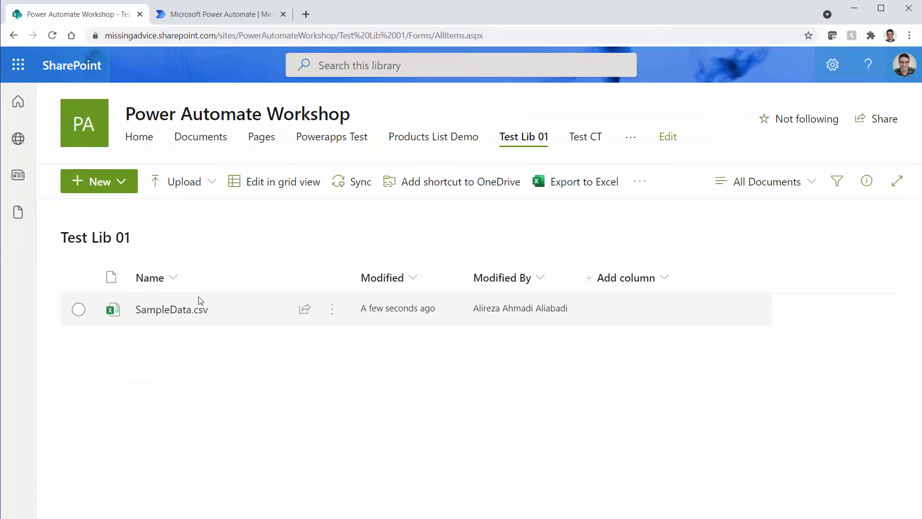
pyautogui.moveTo(162, 315)
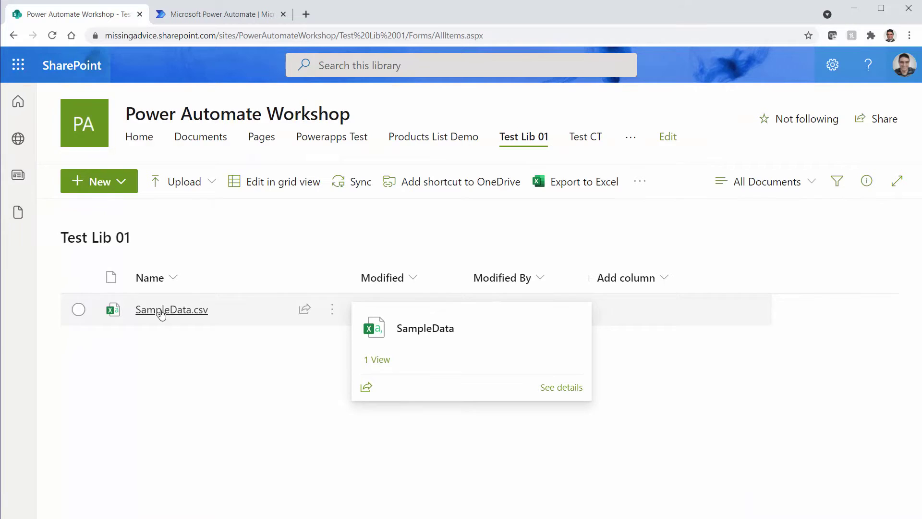
# Switch to Power Automate and create an instant cloud flow named CSV-Update with the "Manually trigger a flow" trigger.
pyautogui.click(208, 16)
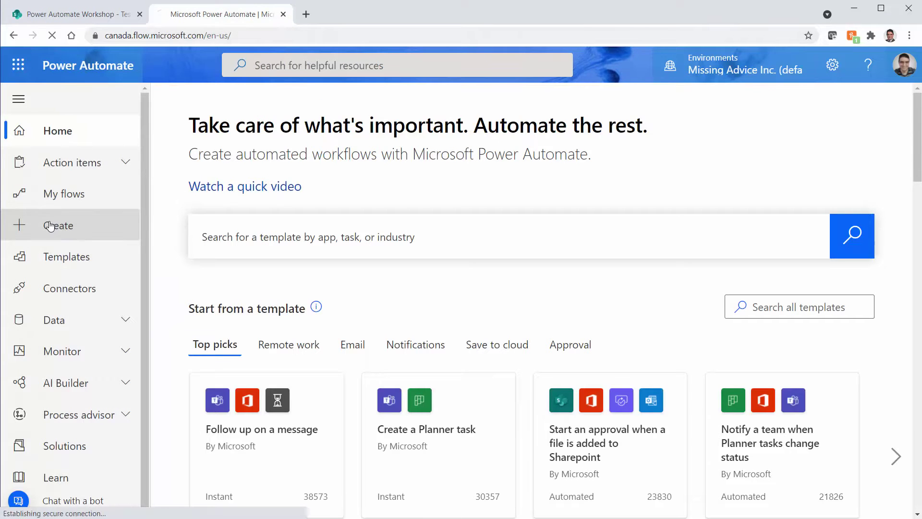
pyautogui.click(86, 226)
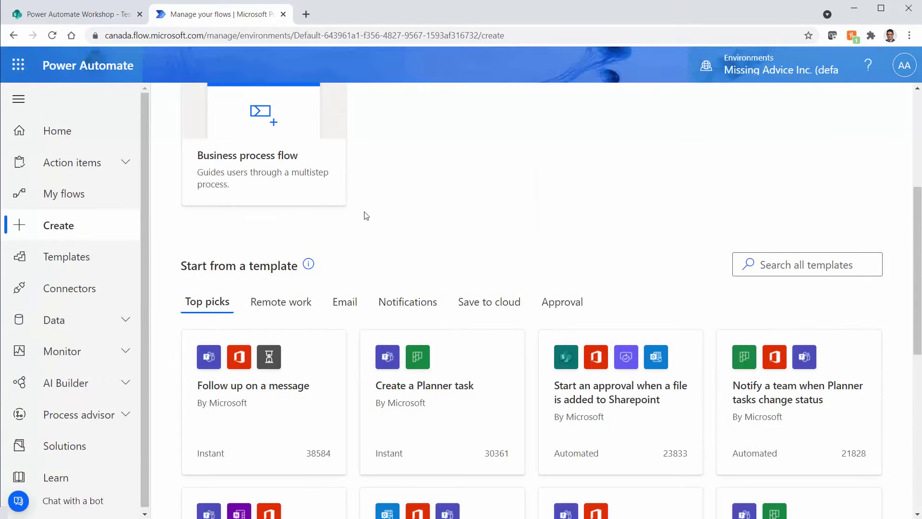
pyautogui.click(433, 235)
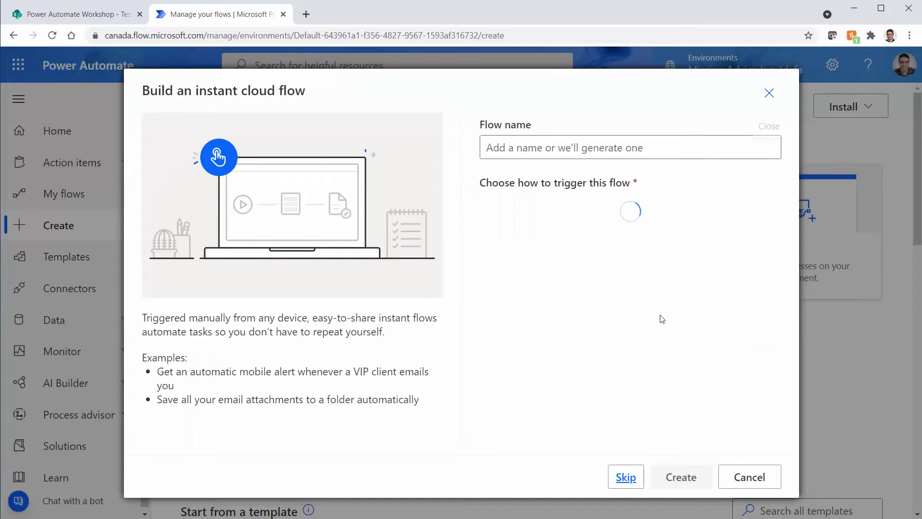
pyautogui.click(601, 222)
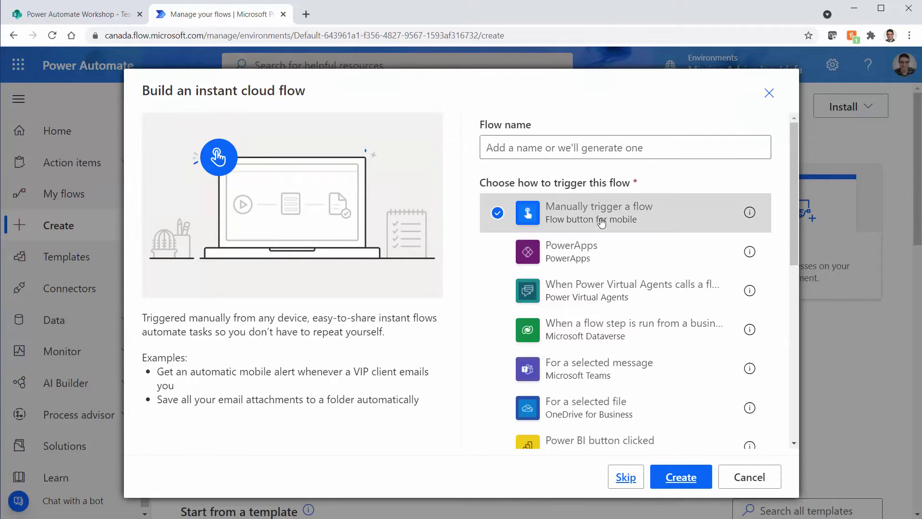
pyautogui.click(548, 149)
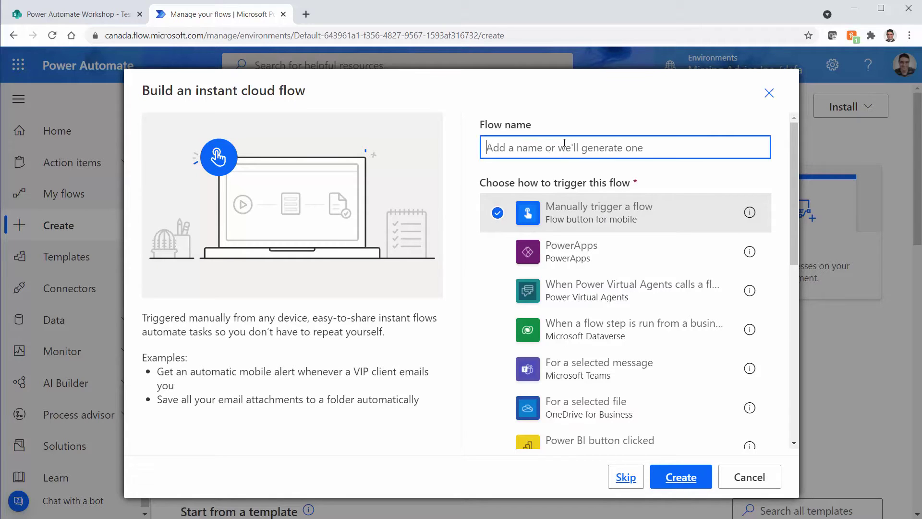
pyautogui.write('CSV-Update')
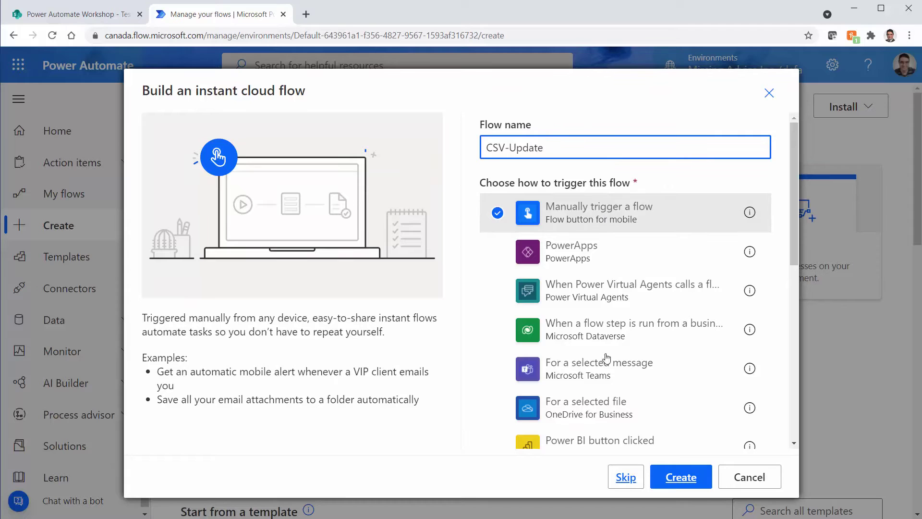
pyautogui.click(680, 476)
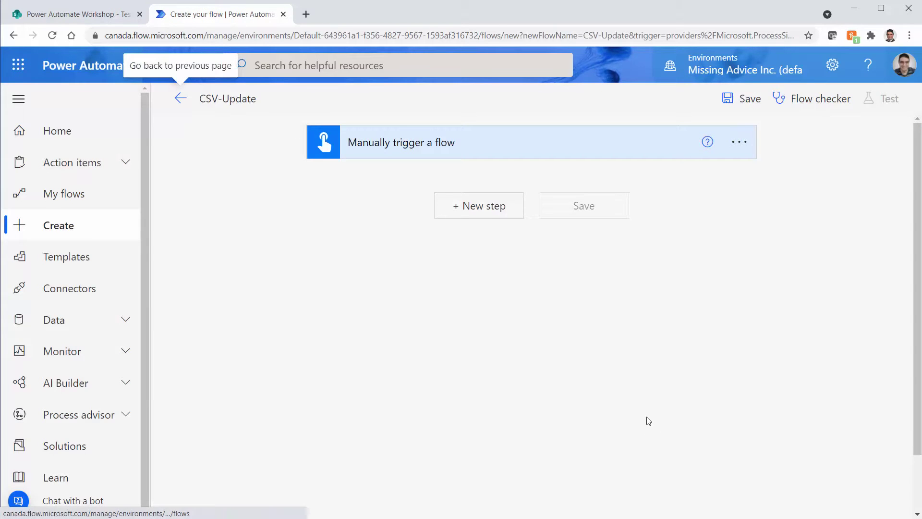
# Add the SharePoint "Get file content" action after the manual trigger.
pyautogui.click(470, 208)
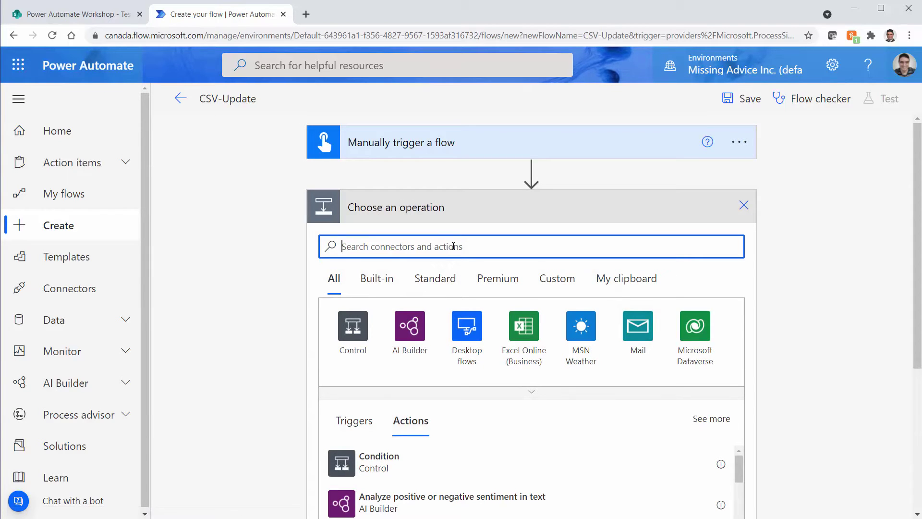
pyautogui.write('Sh')
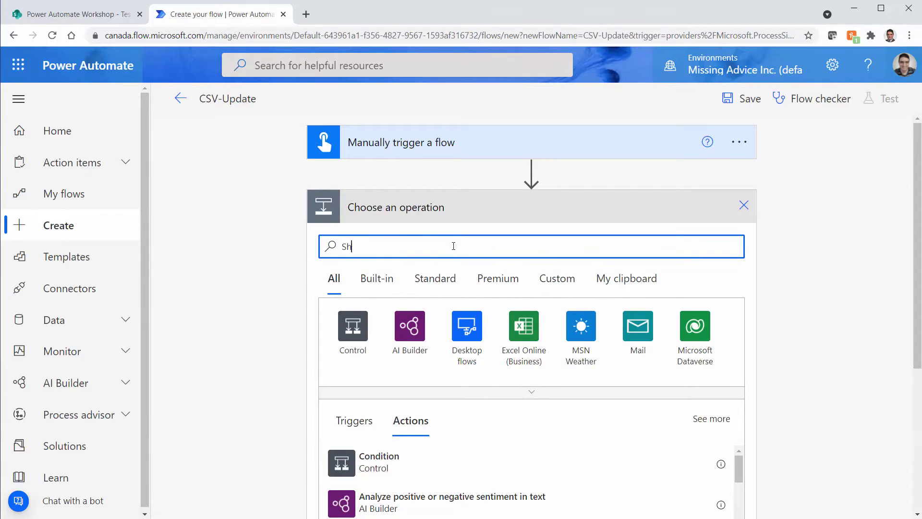
pyautogui.write('arepoint')
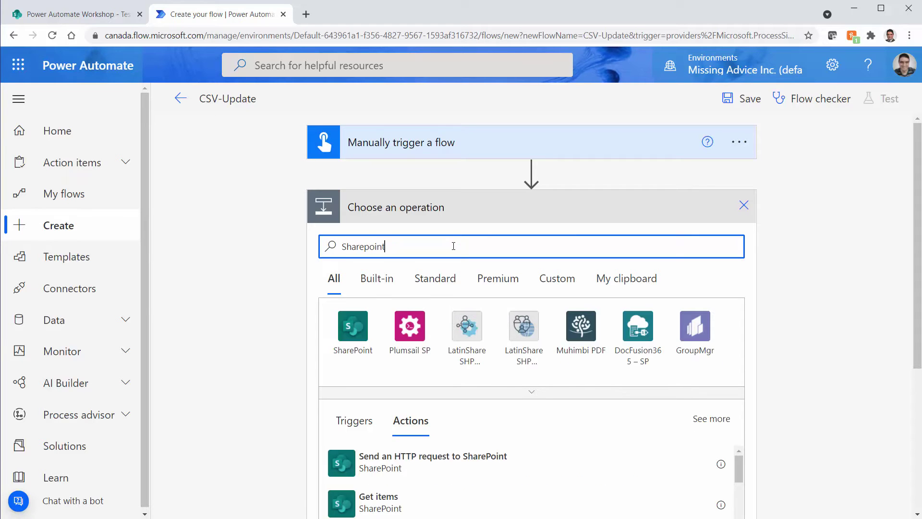
pyautogui.click(356, 336)
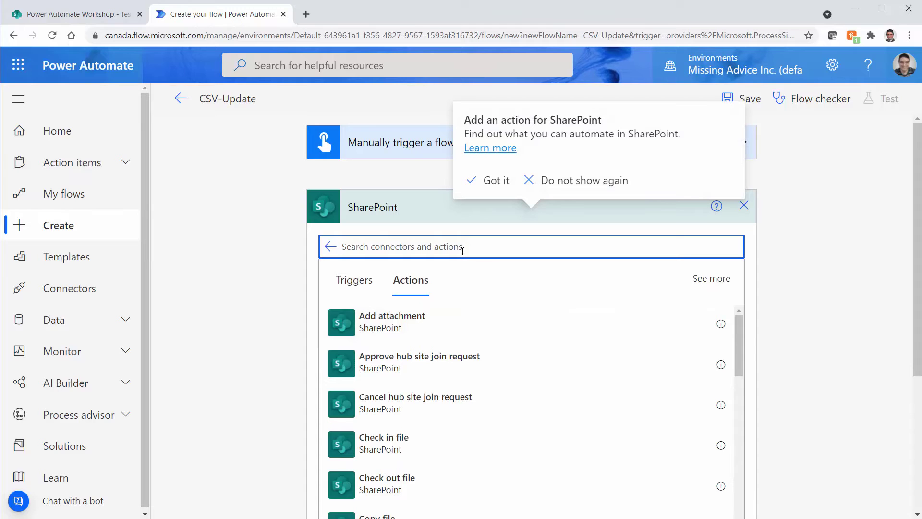
pyautogui.write('Get file')
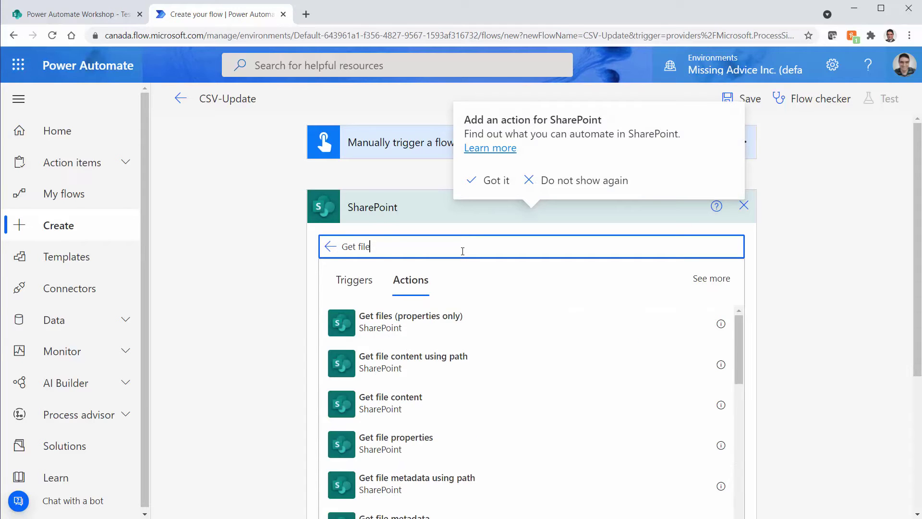
pyautogui.scroll(-2, 369, 204)
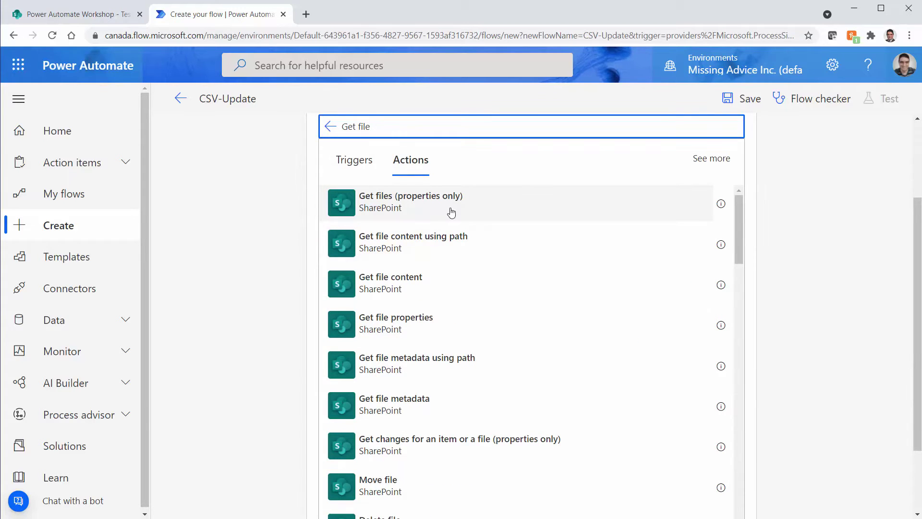
pyautogui.click(390, 285)
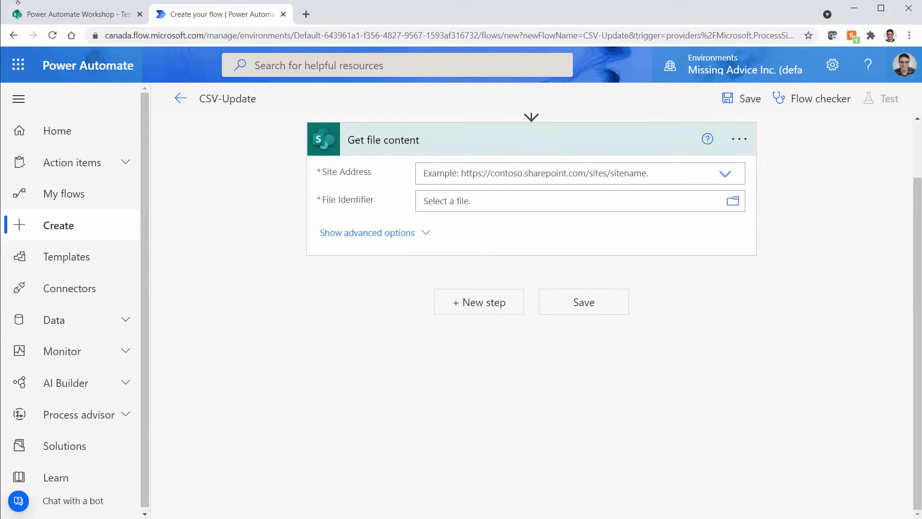
pyautogui.click(58, 15)
pyautogui.click(316, 33)
pyautogui.hotkey('ctrl', 'c')
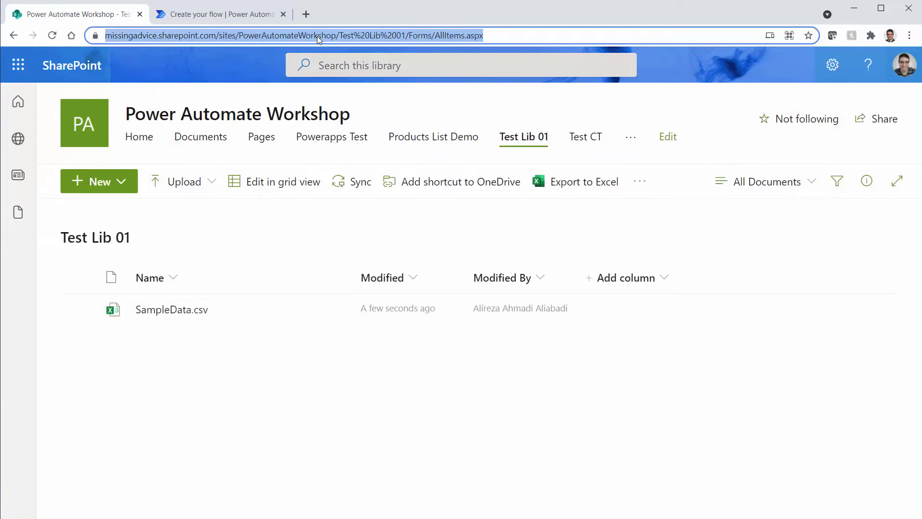
pyautogui.click(218, 16)
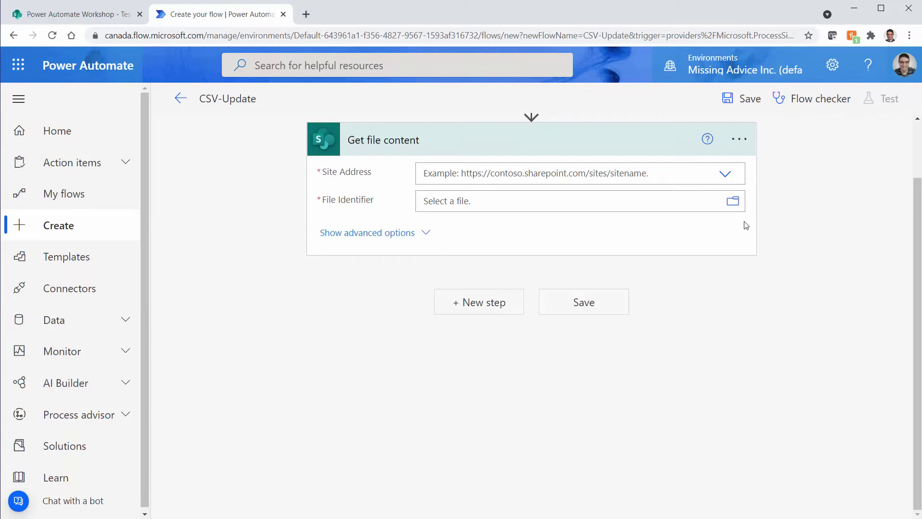
pyautogui.click(727, 175)
pyautogui.click(435, 213)
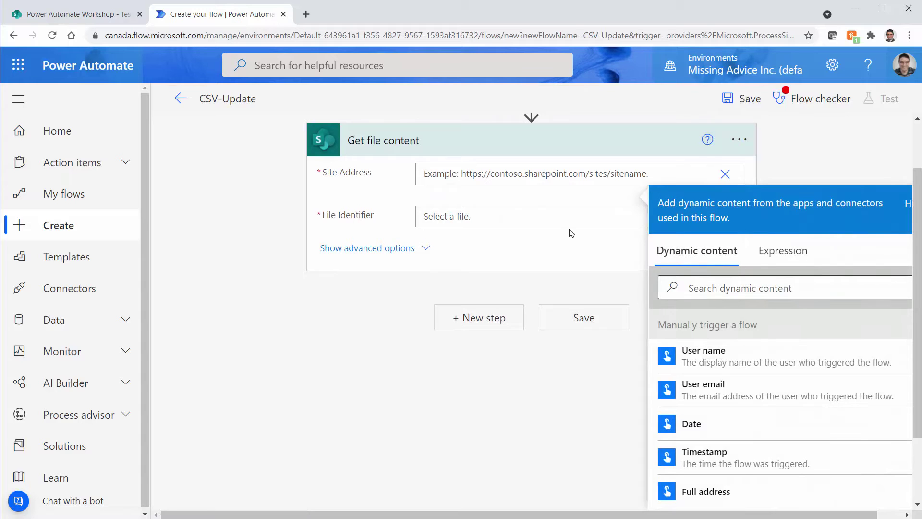
pyautogui.hotkey('ctrl', 'v')
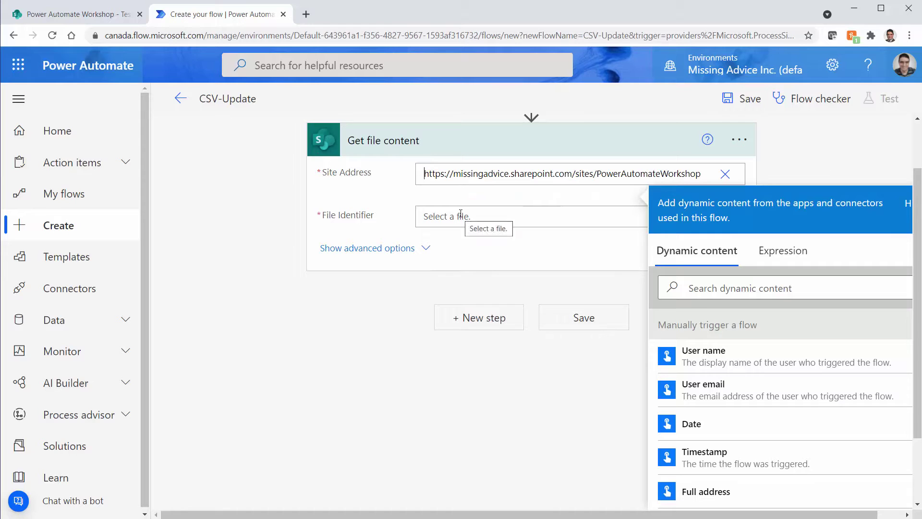
pyautogui.click(397, 195)
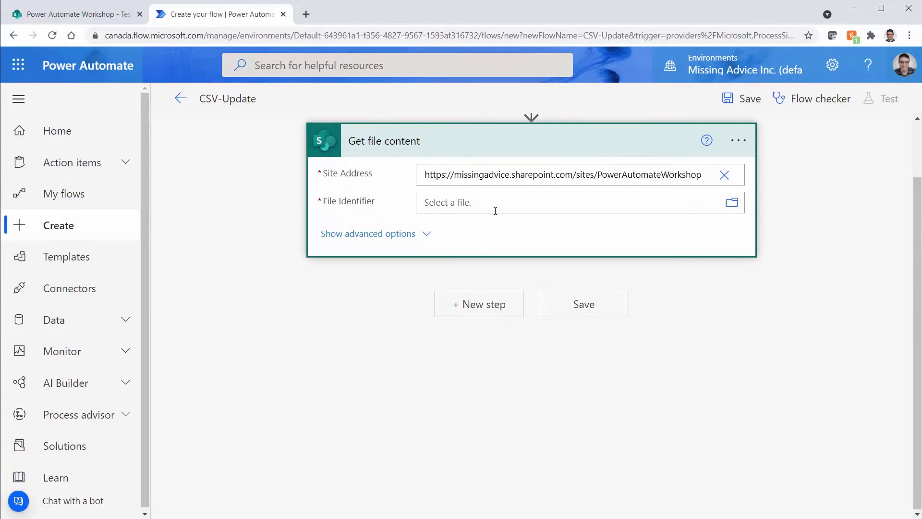
# Select SampleData.csv from the Test Lib 01 library as the file identifier of the Get file content action.
pyautogui.click(733, 204)
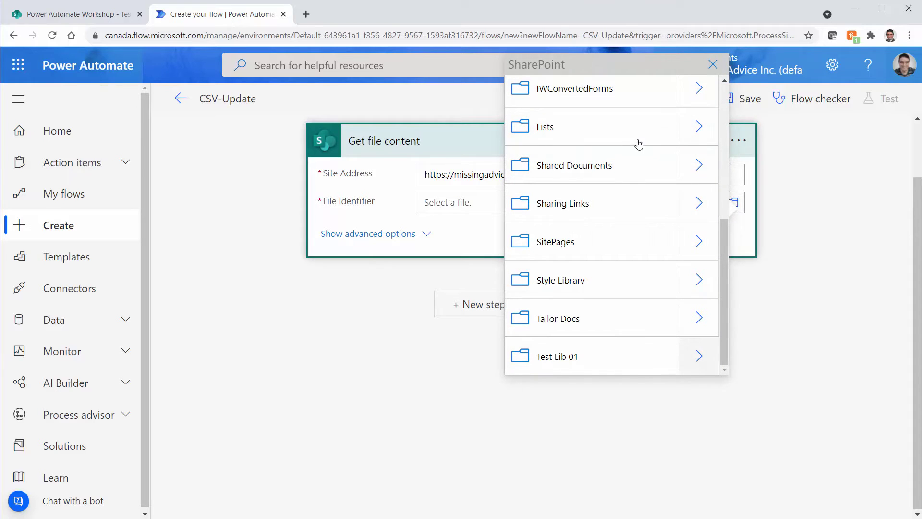
pyautogui.click(80, 19)
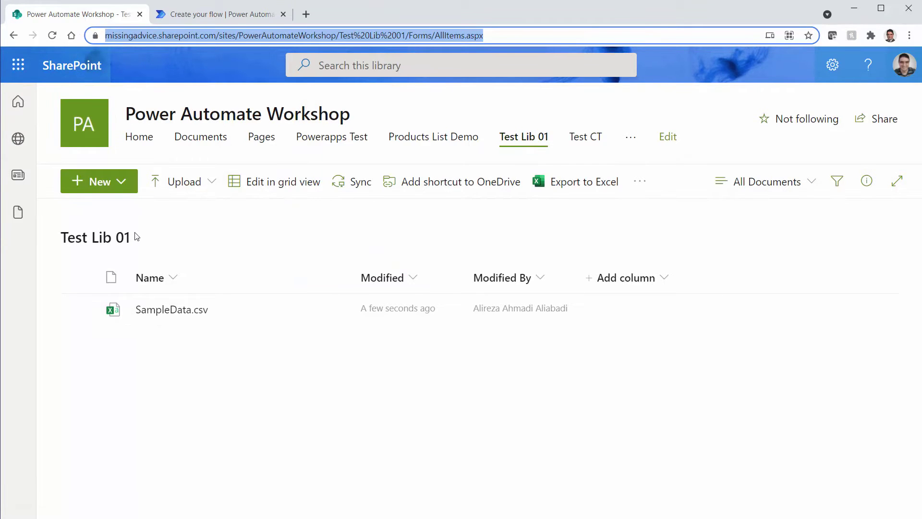
pyautogui.click(200, 19)
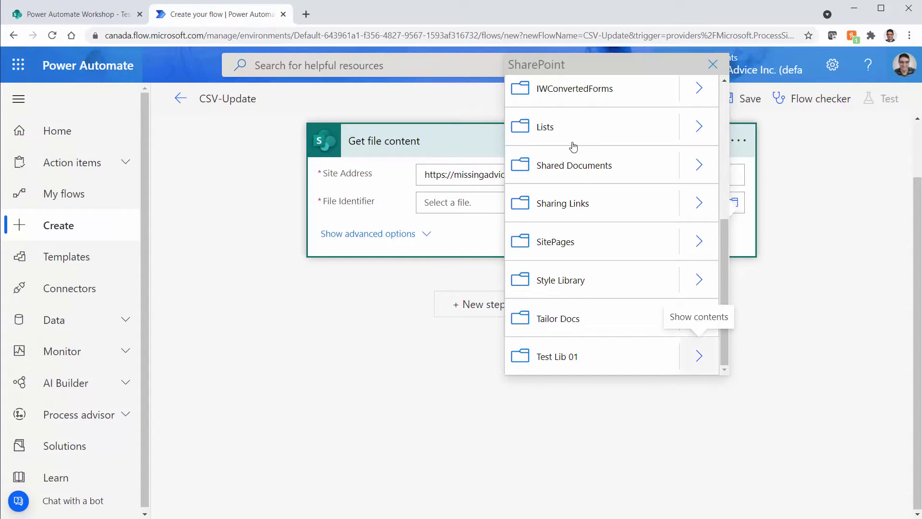
pyautogui.click(699, 356)
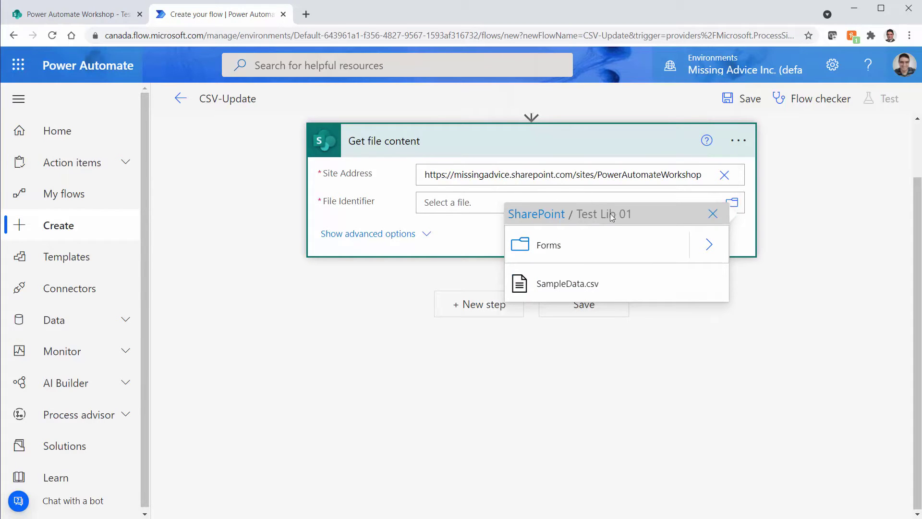
pyautogui.click(562, 287)
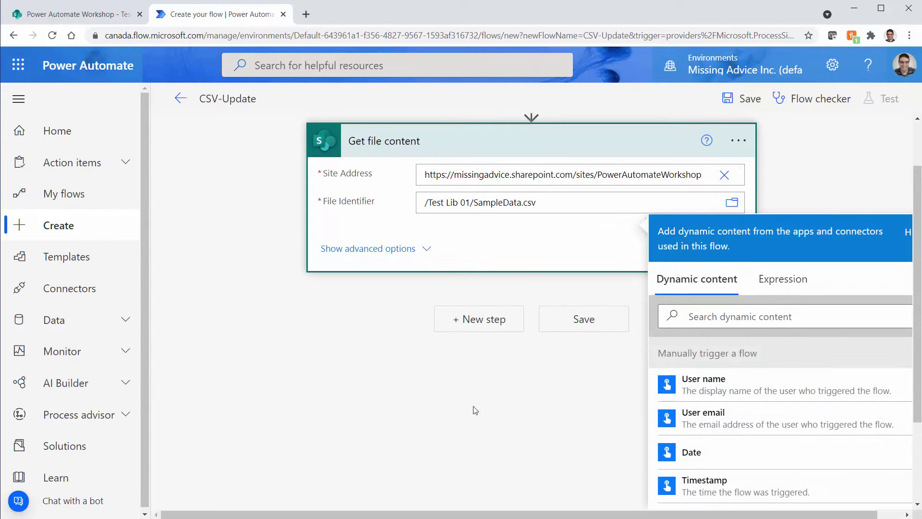
pyautogui.click(457, 427)
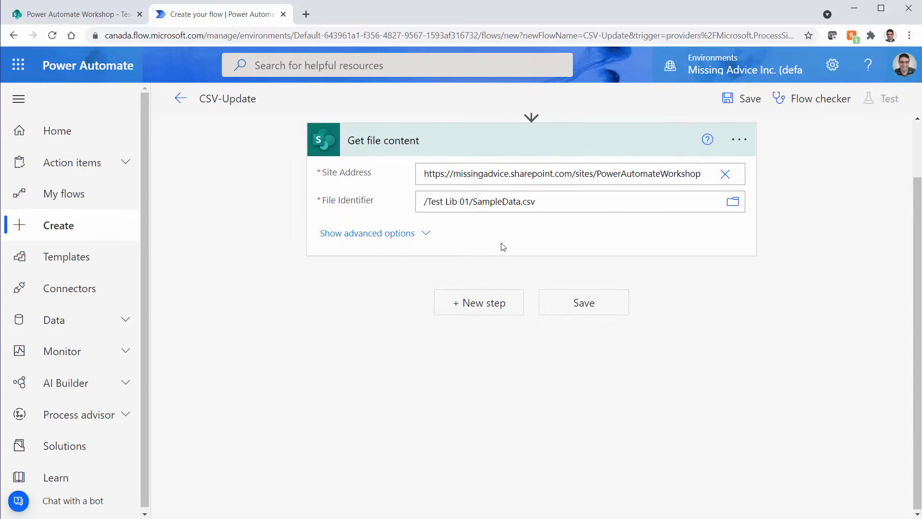
# Add the Encodian Parse CSV action after Get file content.
pyautogui.scroll(2, 452, 300)
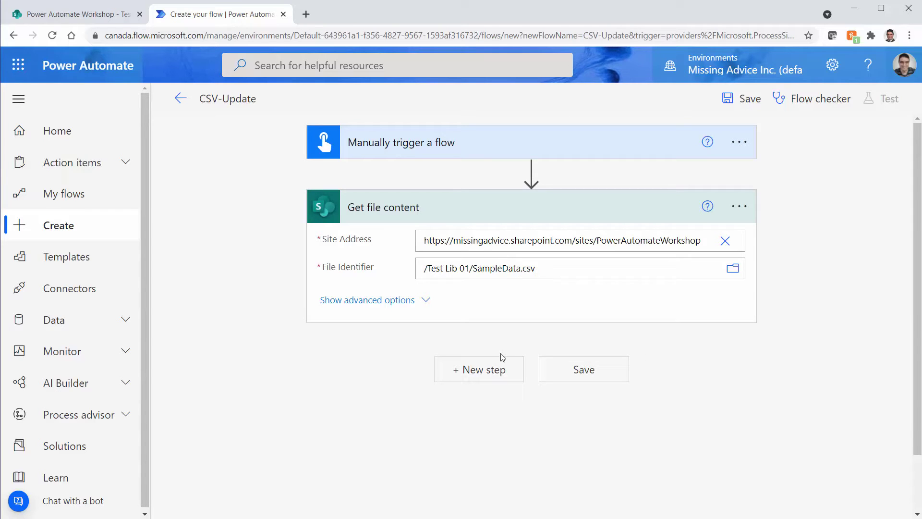
pyautogui.click(492, 381)
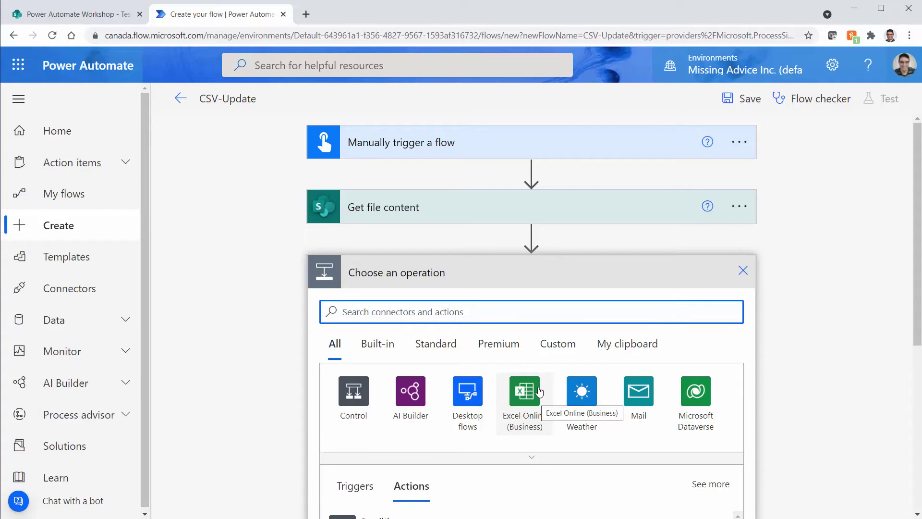
pyautogui.write('Parse c')
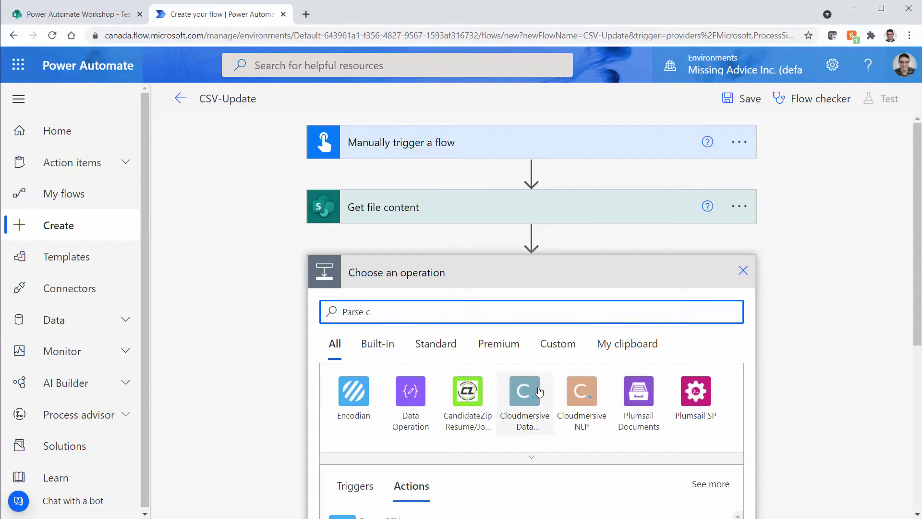
pyautogui.write('sv')
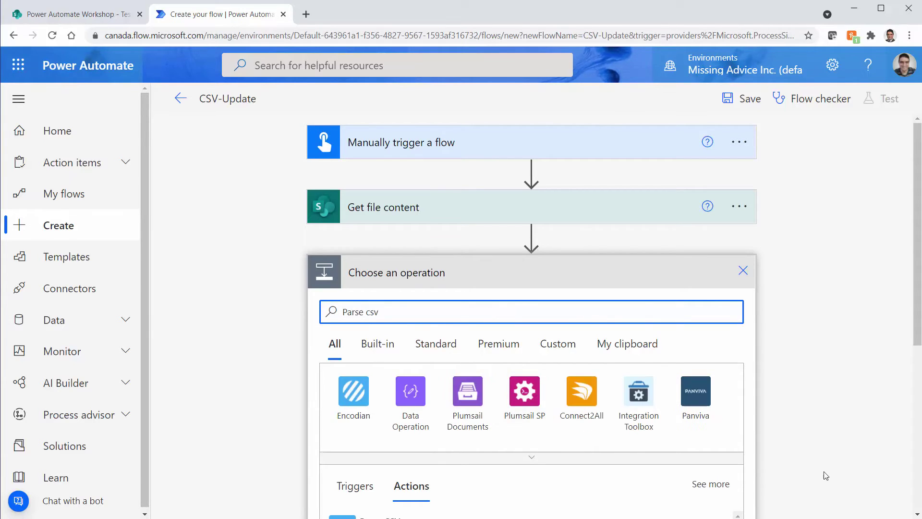
pyautogui.scroll(-4, 804, 421)
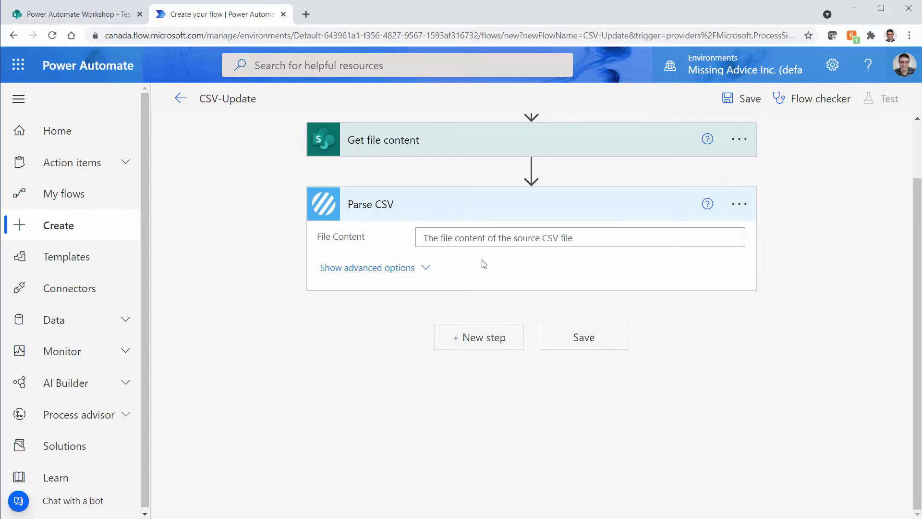
# Set the File Content of the Parse CSV action to the File Content output of Get file content.
pyautogui.click(462, 242)
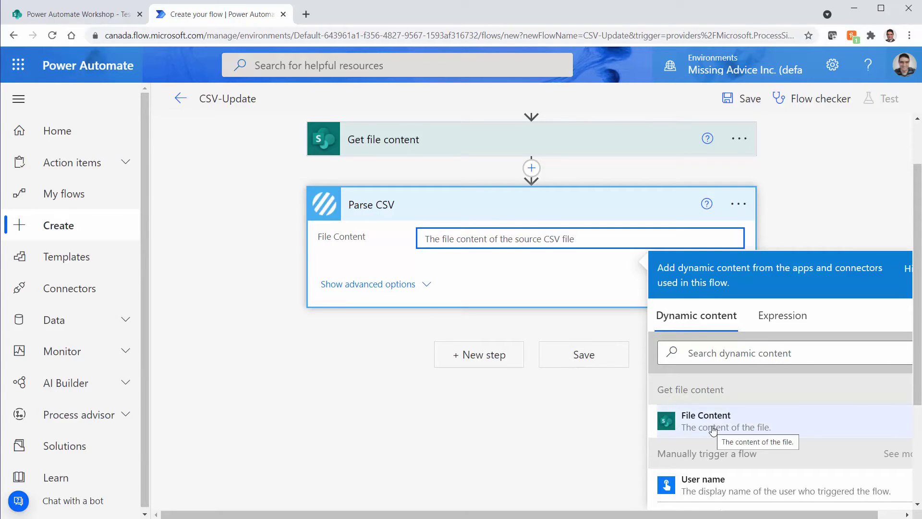
pyautogui.click(713, 430)
pyautogui.click(344, 414)
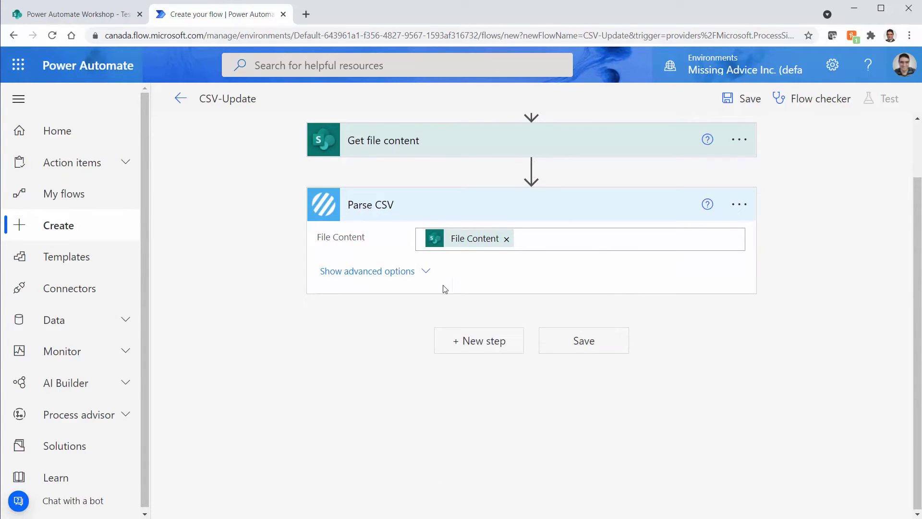
# Add an Initialize variable action after Parse CSV and name the variable CSVContent.
pyautogui.click(491, 347)
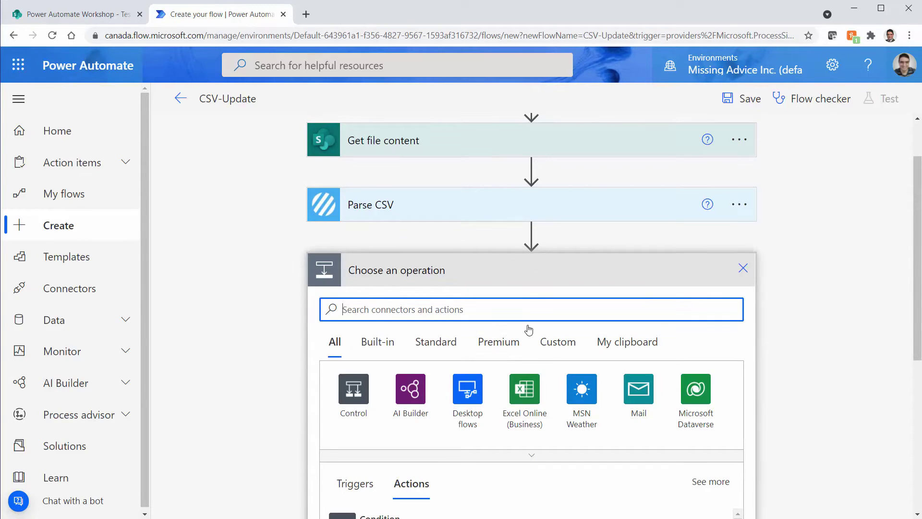
pyautogui.write('initial')
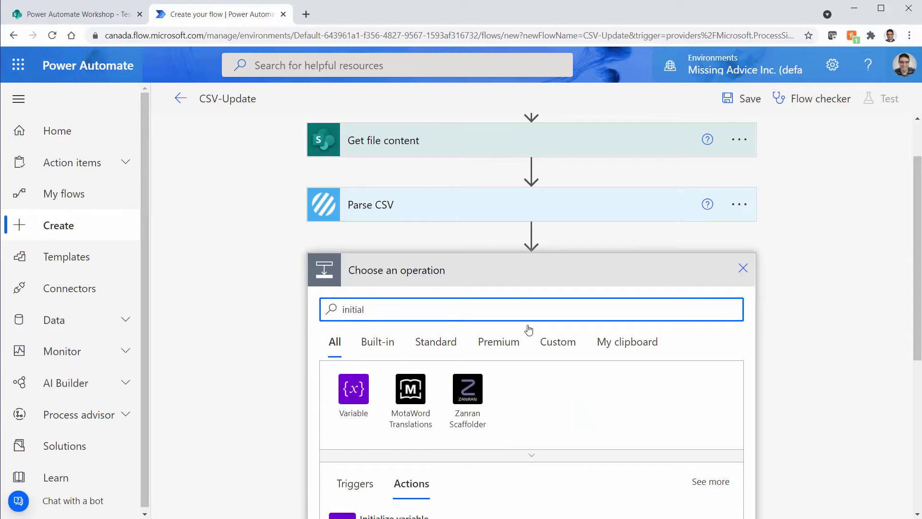
pyautogui.scroll(-3, 794, 362)
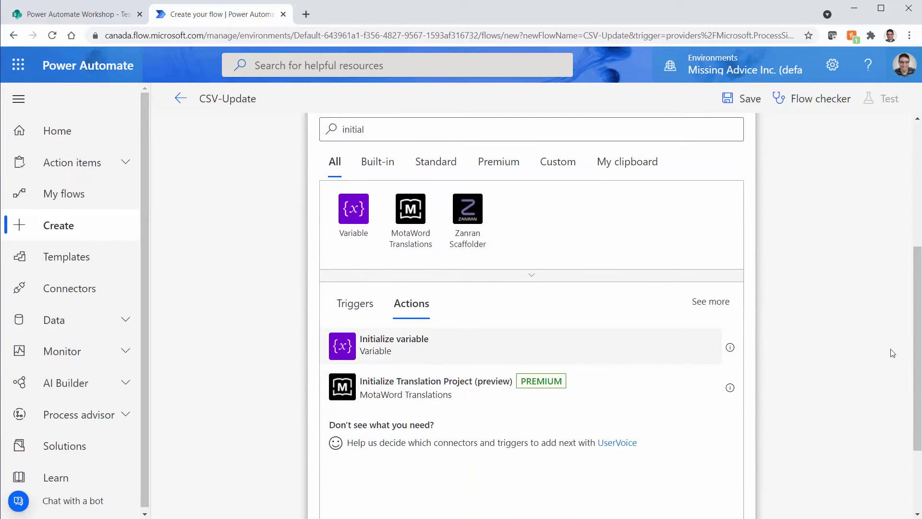
pyautogui.click(657, 349)
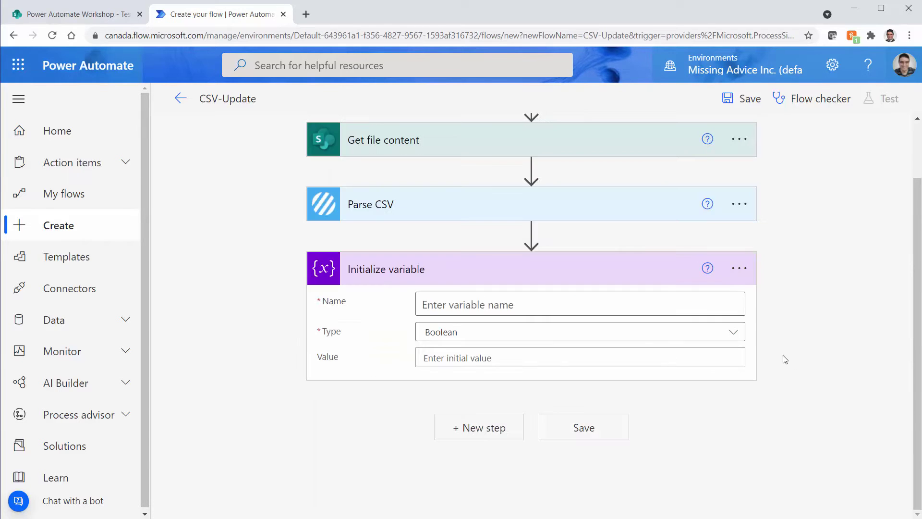
pyautogui.click(572, 312)
pyautogui.write('CS')
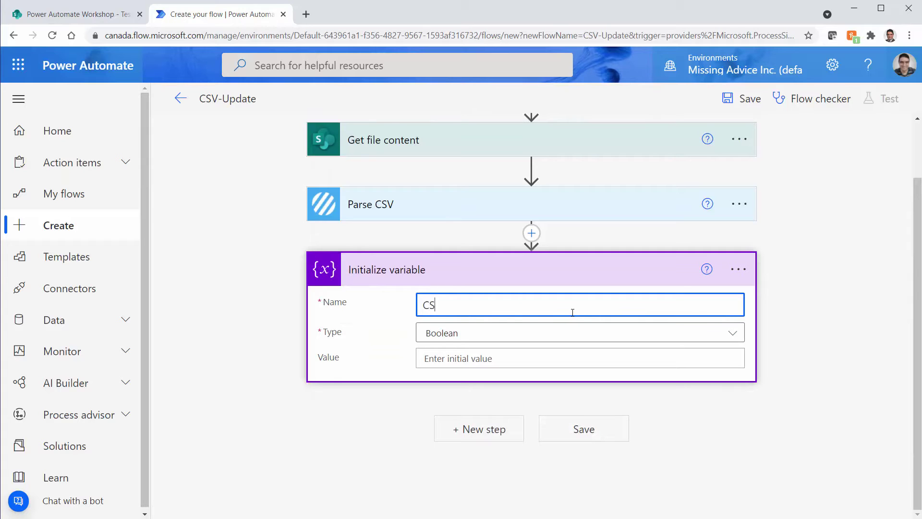
pyautogui.write('VContent')
# Rename the Initialize variable action to Initialize CSVContent, reusing the copied variable name.
pyautogui.hotkey('ctrl', 'a')
pyautogui.hotkey('ctrl', 'c')
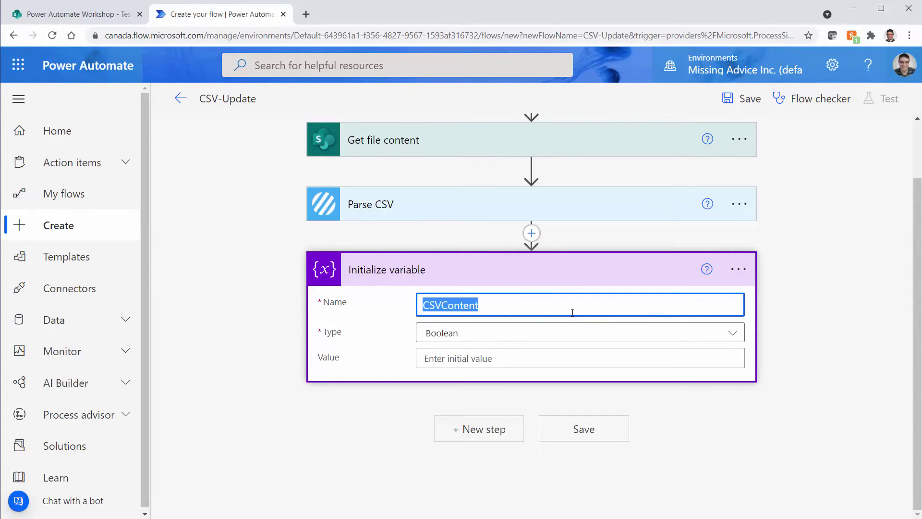
pyautogui.click(738, 269)
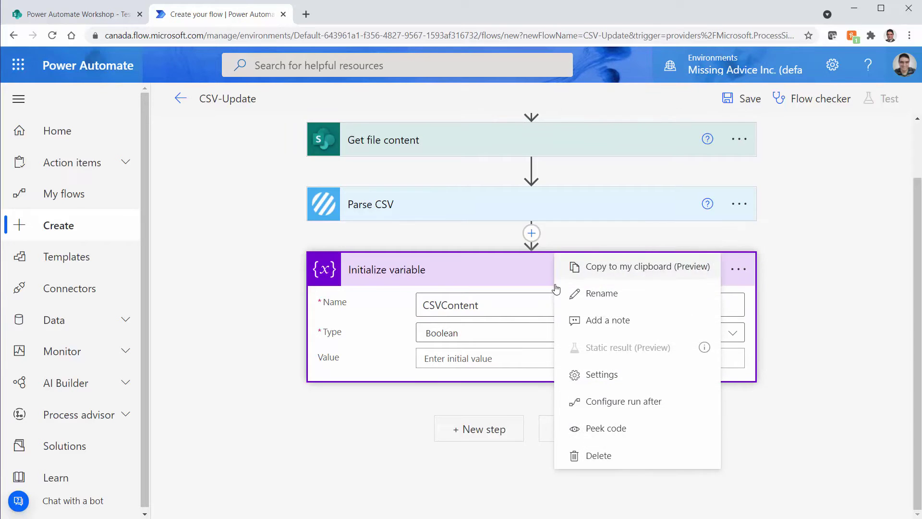
pyautogui.click(596, 294)
pyautogui.press('End')
pyautogui.hotkey('ctrl', 'shift', 'Left')
pyautogui.hotkey('ctrl', 'v')
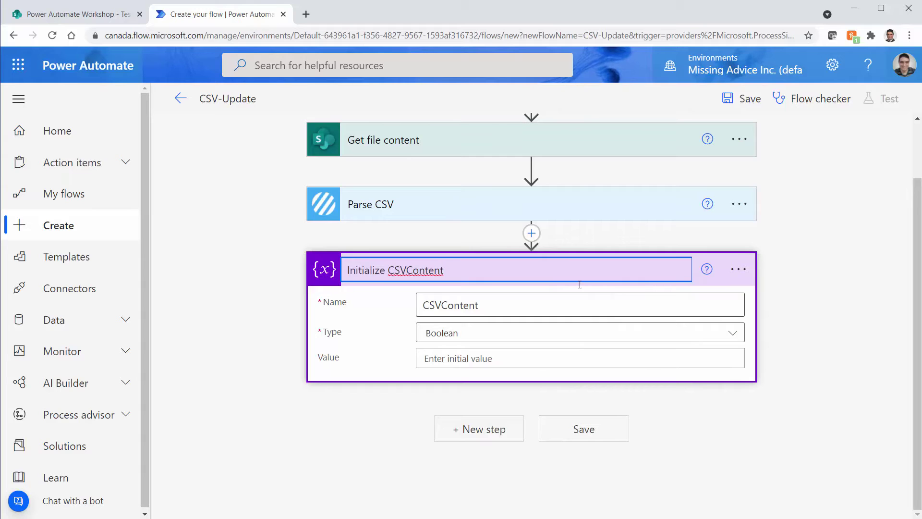
# Set the CSVContent variable's type to Array and its value to a json() expression wrapping the CSV Data output of Parse CSV.
pyautogui.click(623, 339)
pyautogui.click(458, 499)
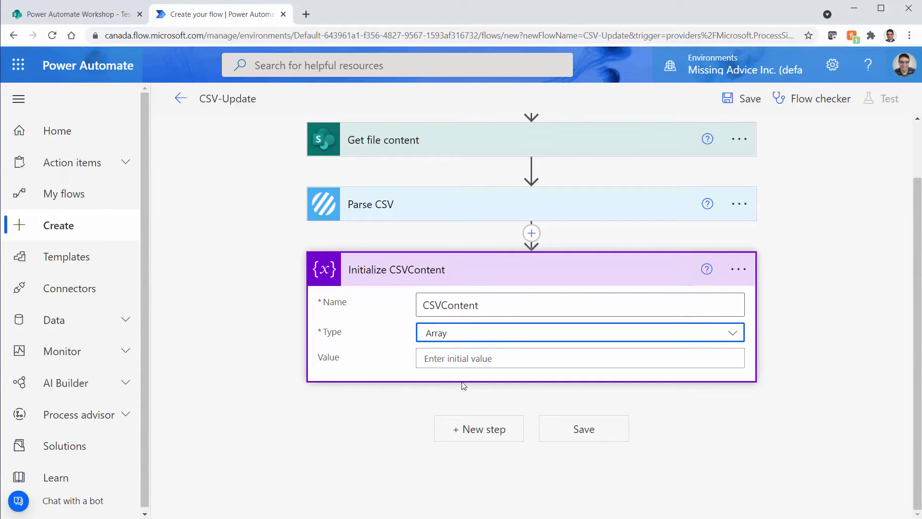
pyautogui.click(461, 358)
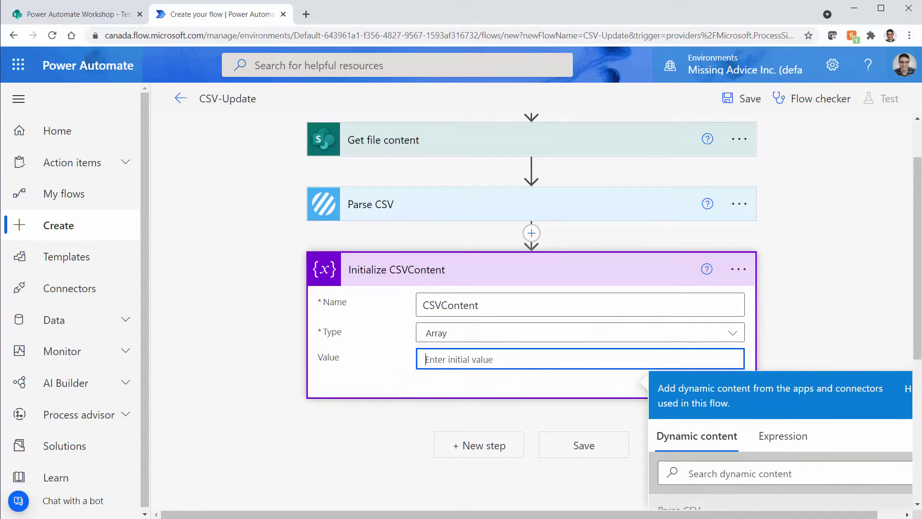
pyautogui.moveTo(651, 516); pyautogui.dragTo(676, 515)
pyautogui.click(736, 437)
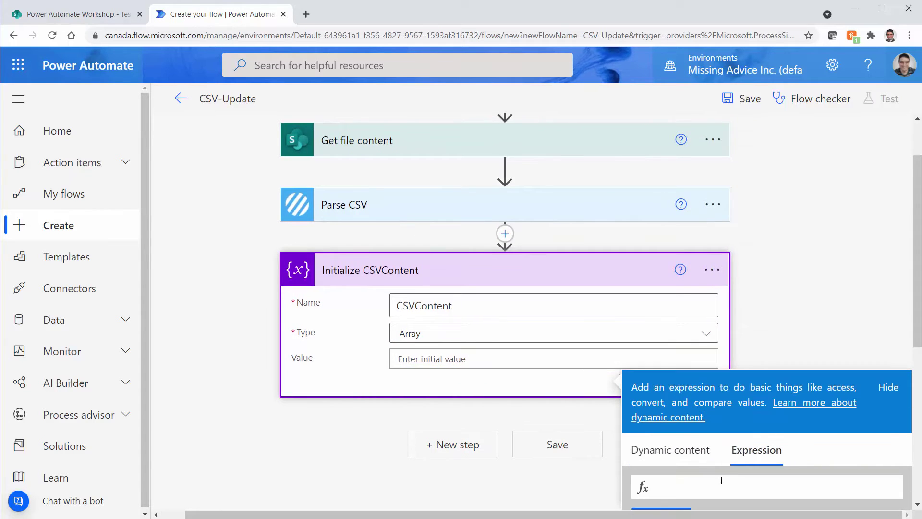
pyautogui.write('json(')
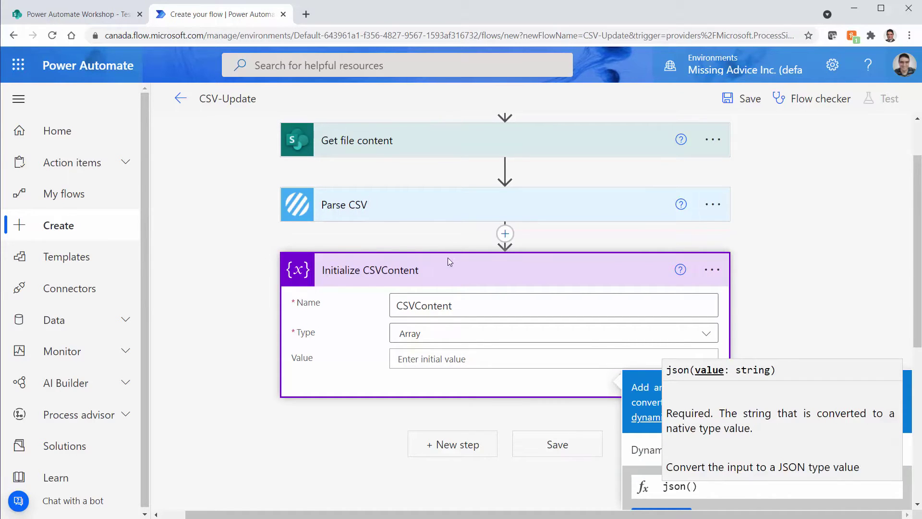
pyautogui.scroll(-4, 849, 302)
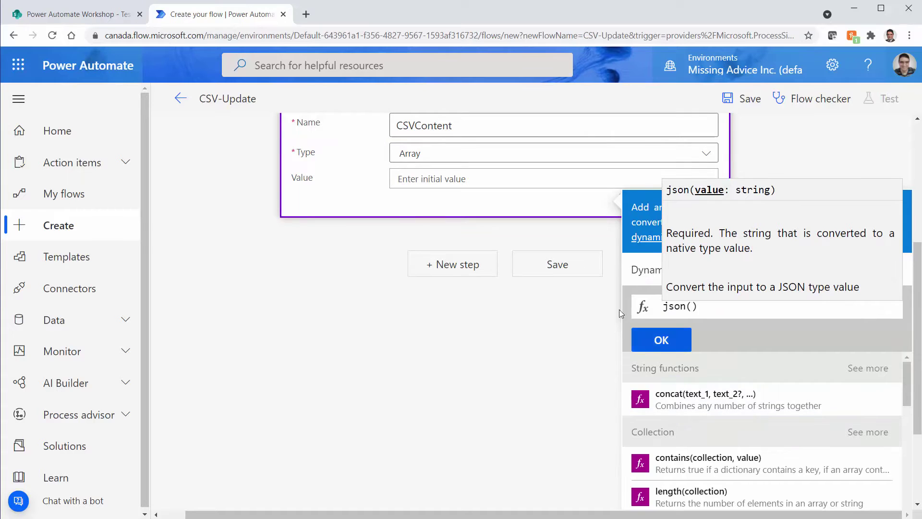
pyautogui.click(648, 271)
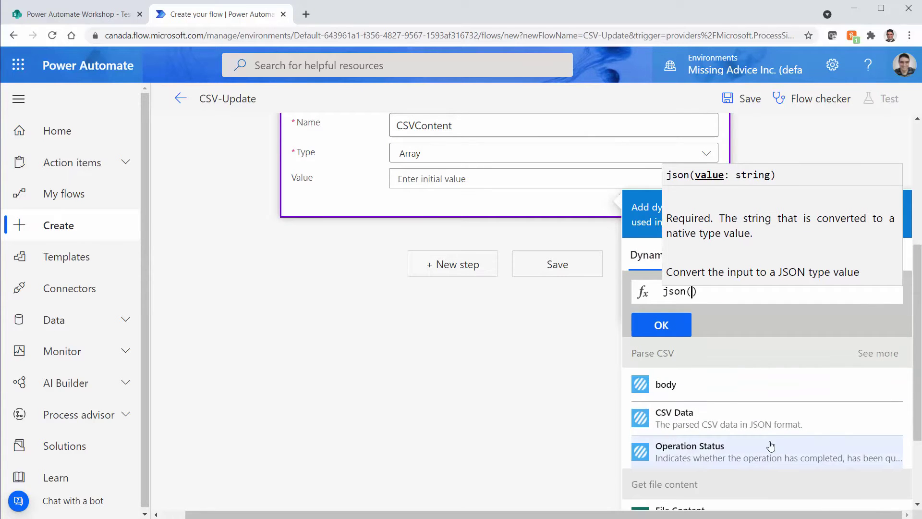
pyautogui.click(724, 425)
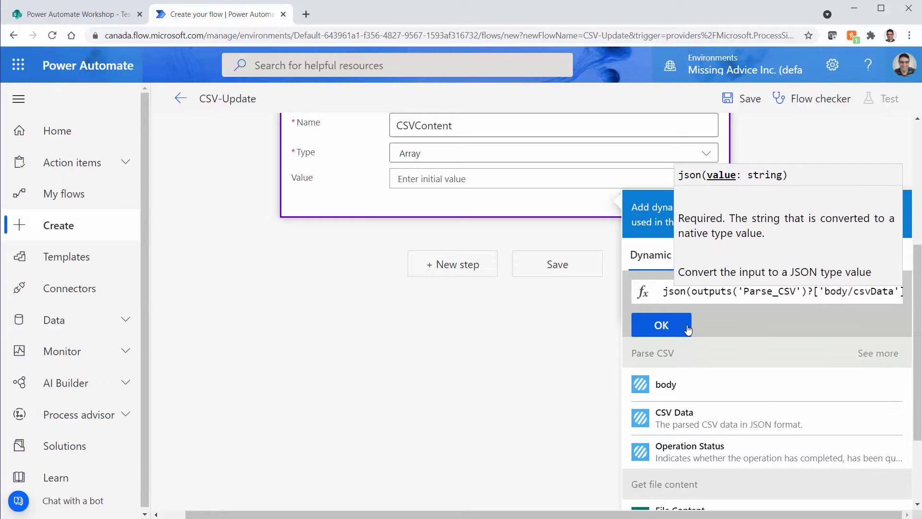
pyautogui.click(662, 325)
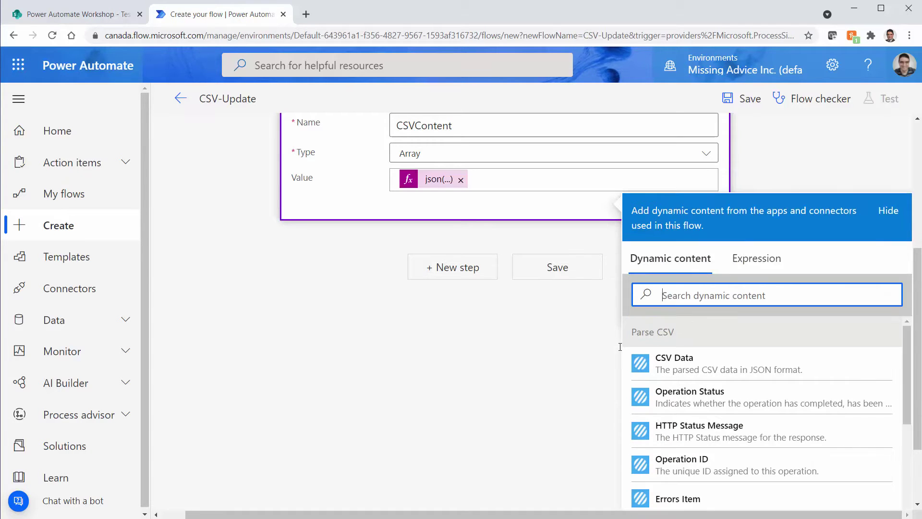
pyautogui.click(486, 405)
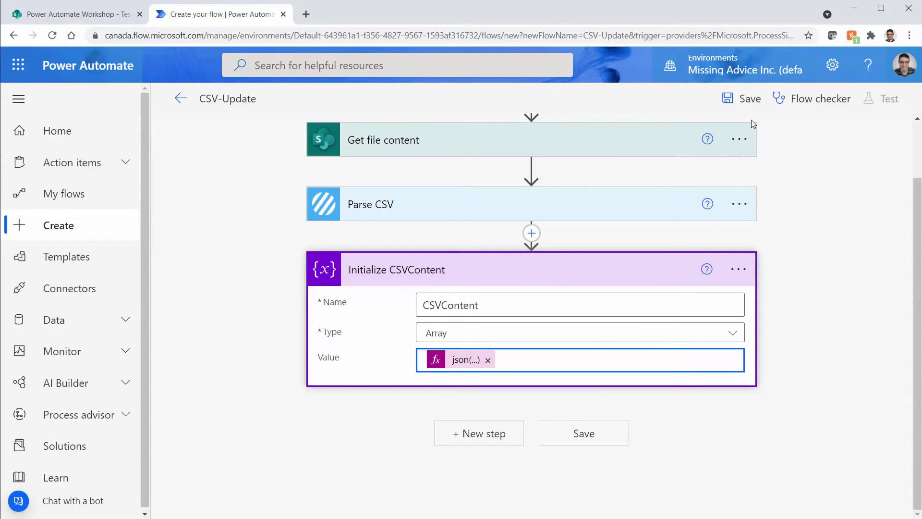
# Save the CSV-Update flow and run a manual test using the SharePoint and Encodian connections.
pyautogui.click(740, 101)
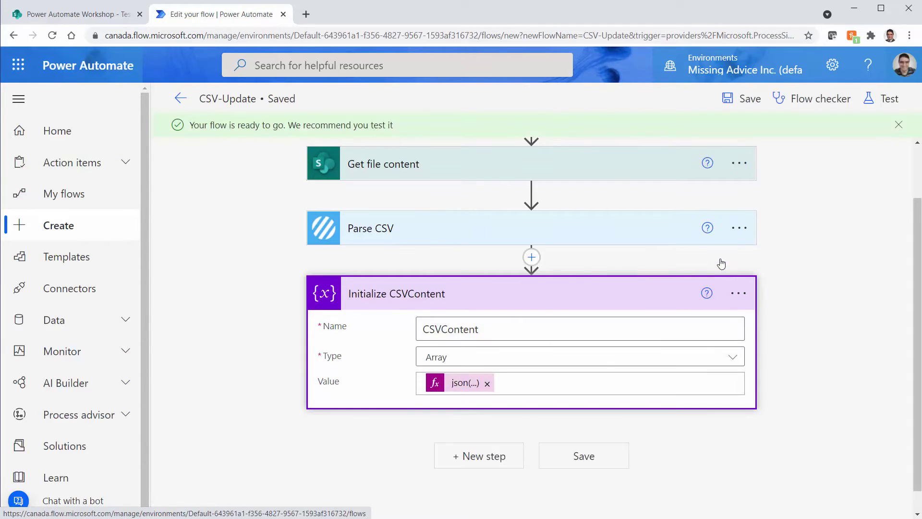
pyautogui.click(895, 107)
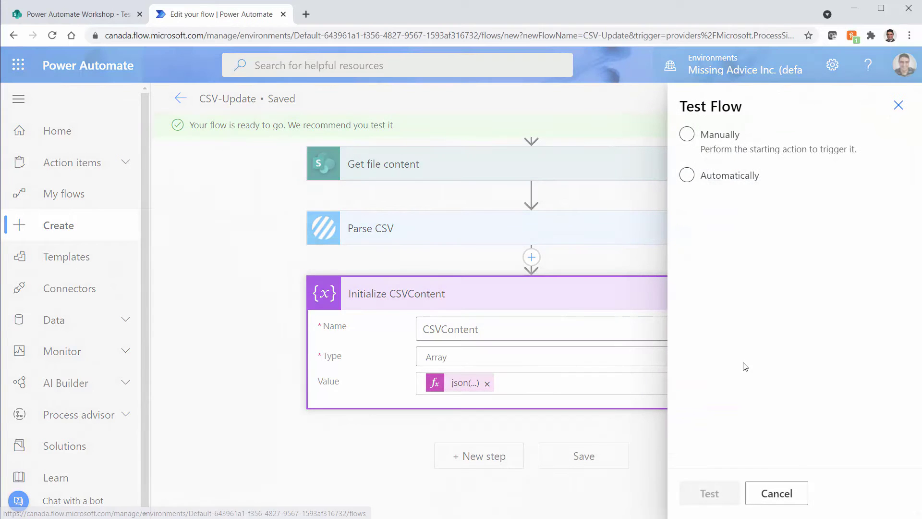
pyautogui.click(703, 140)
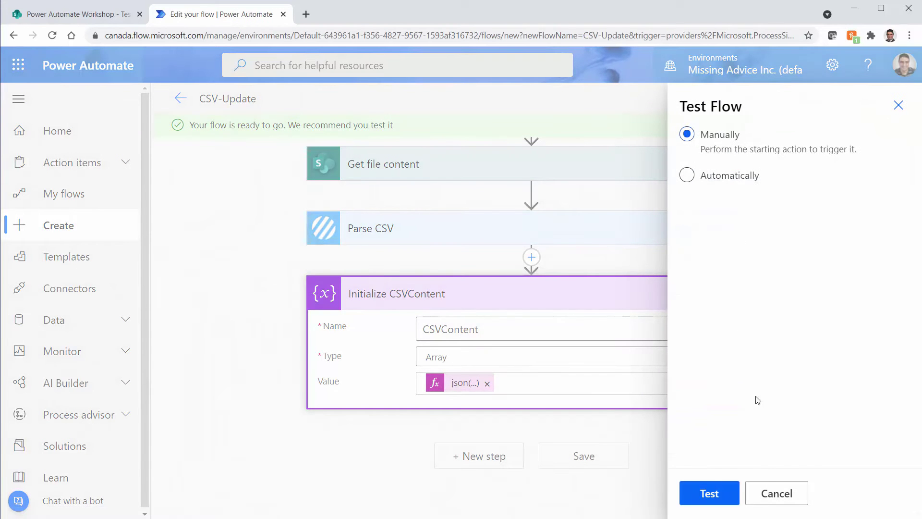
pyautogui.click(712, 493)
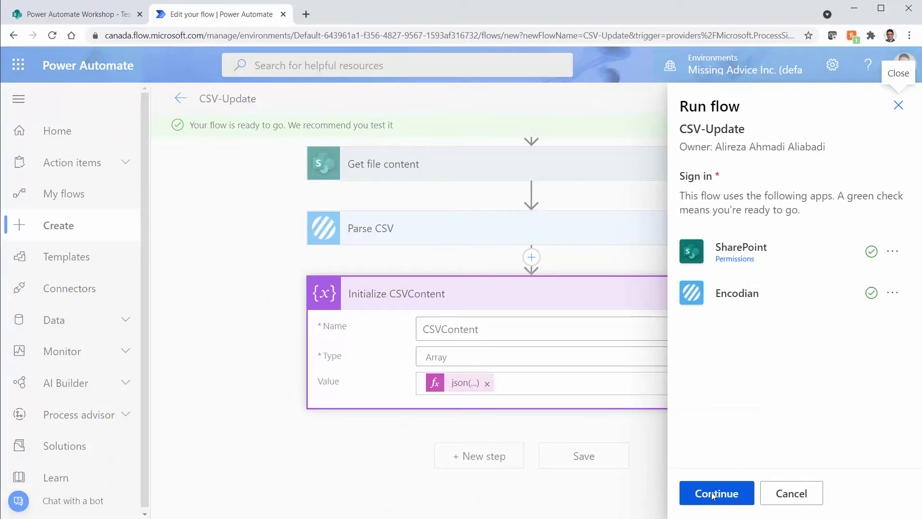
pyautogui.click(712, 495)
pyautogui.click(715, 493)
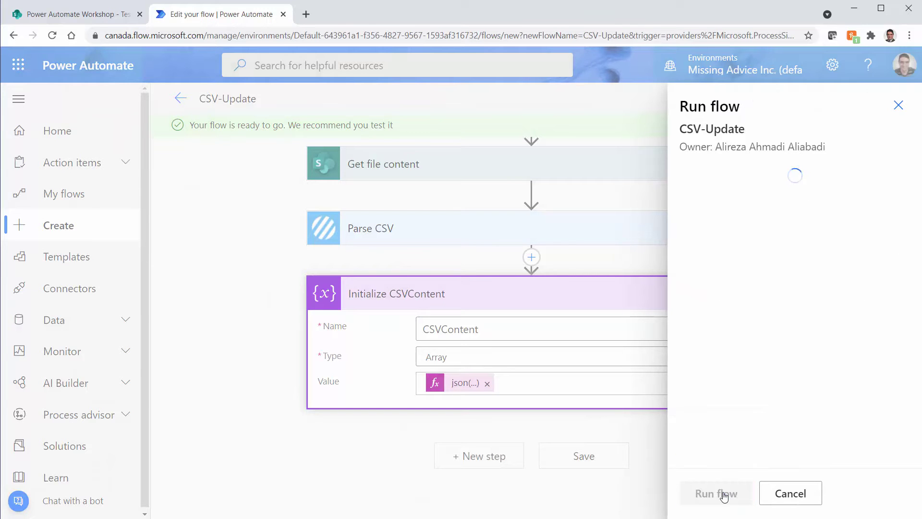
pyautogui.click(705, 492)
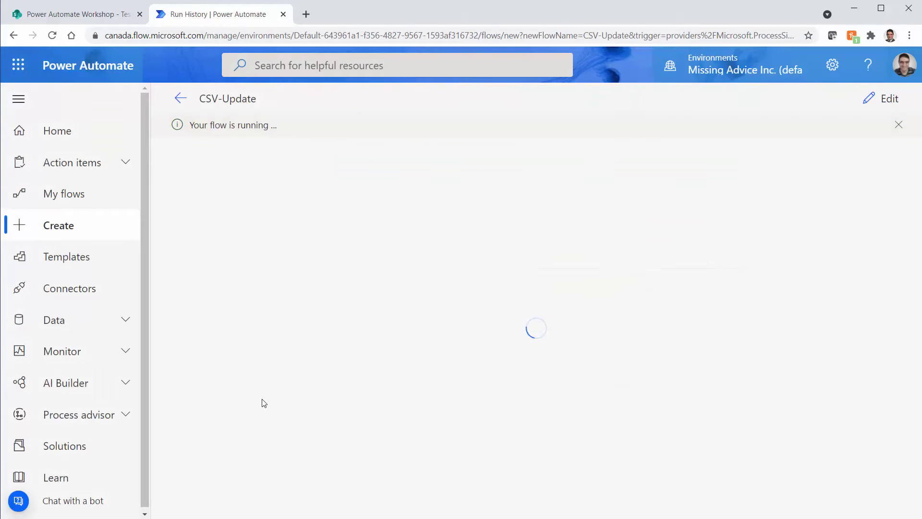
# Copy the first record, with ID 1, from the Initialize CSVContent value in the run results into a blank Notepad document.
pyautogui.click(488, 376)
pyautogui.scroll(-5, 785, 436)
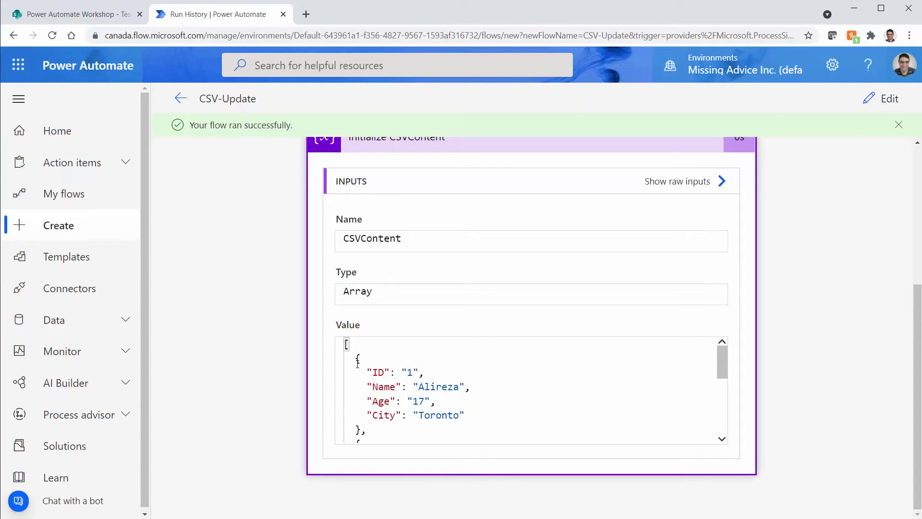
pyautogui.moveTo(357, 358)
pyautogui.mouseDown()
pyautogui.moveTo(369, 414)
pyautogui.moveTo(352, 434)
pyautogui.moveTo(360, 344)
pyautogui.mouseUp()
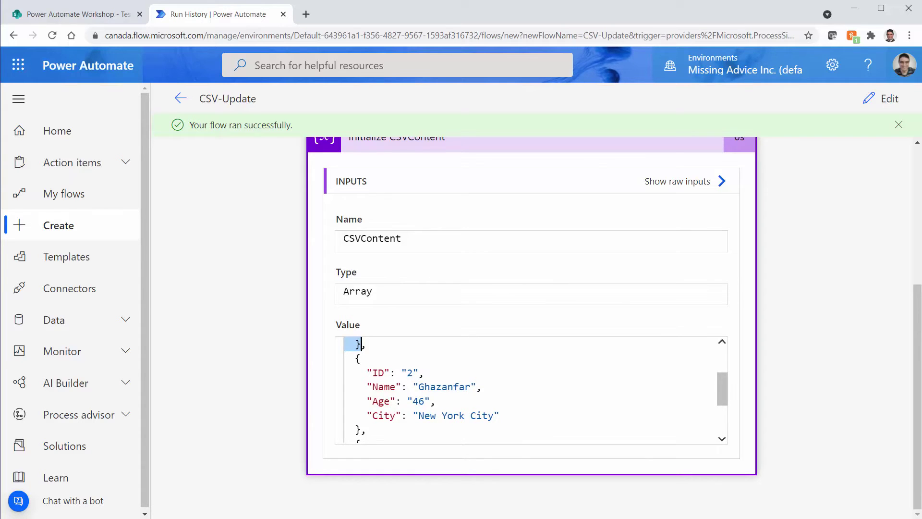
pyautogui.hotkey('alt', 'Tab')
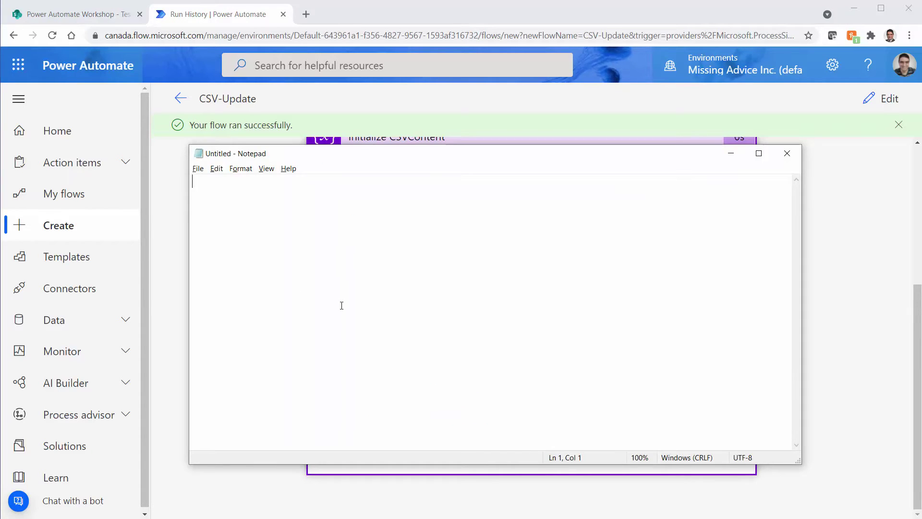
pyautogui.write('{     "ID": "1",     "Name": "Alireza",     "Age": "17",     "City": "Toronto"   }')
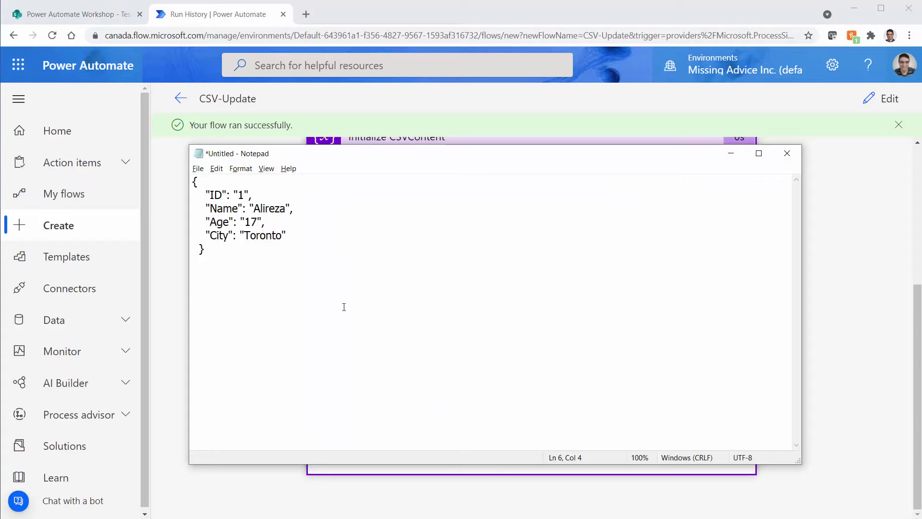
# Reopen the CSV-Update flow for editing and copy the whole JSON record from Notepad.
pyautogui.hotkey('alt', 'Tab')
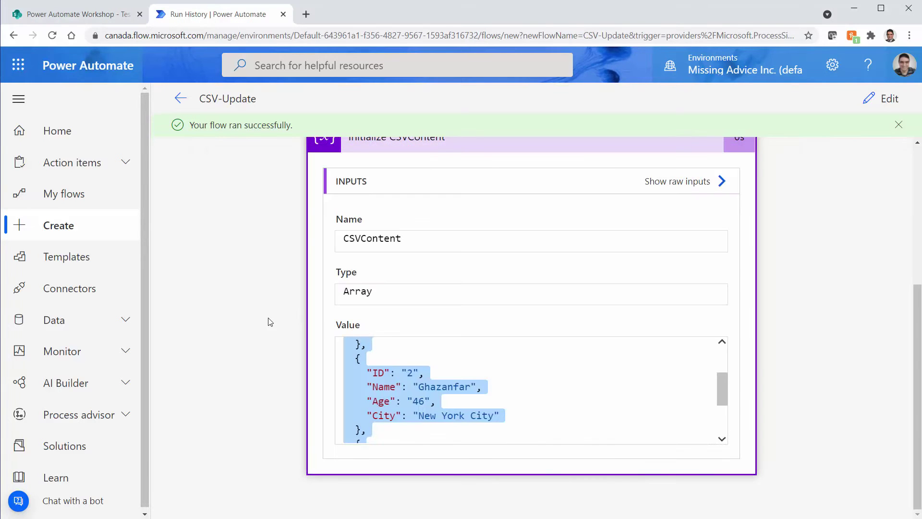
pyautogui.click(890, 97)
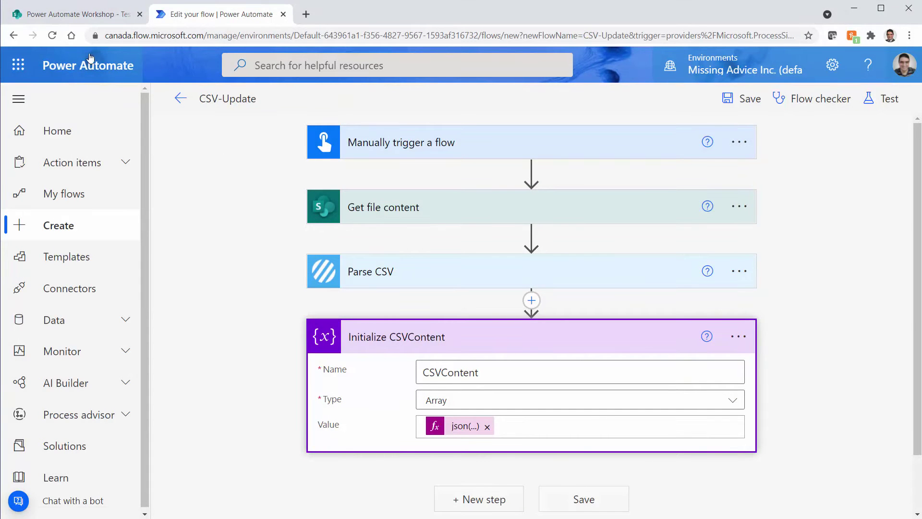
pyautogui.hotkey('alt', 'Tab')
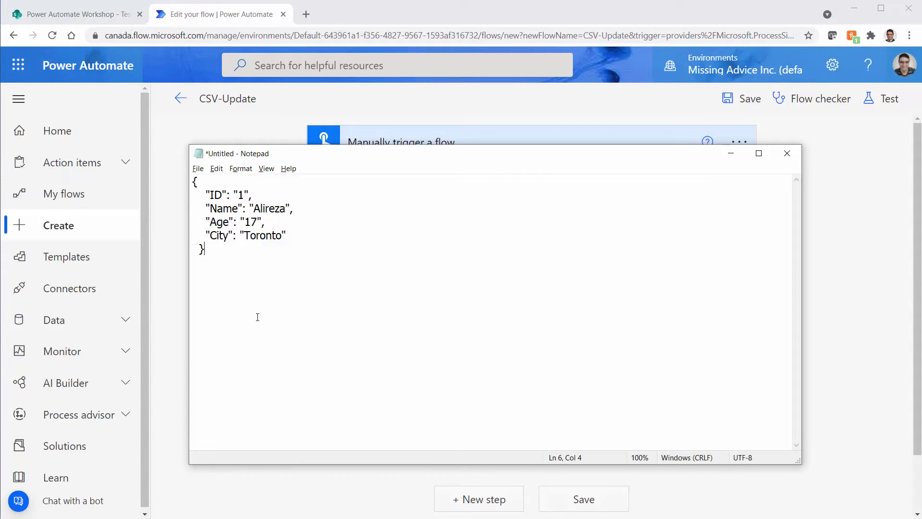
pyautogui.moveTo(222, 258); pyautogui.dragTo(170, 178)
pyautogui.hotkey('ctrl', 'c')
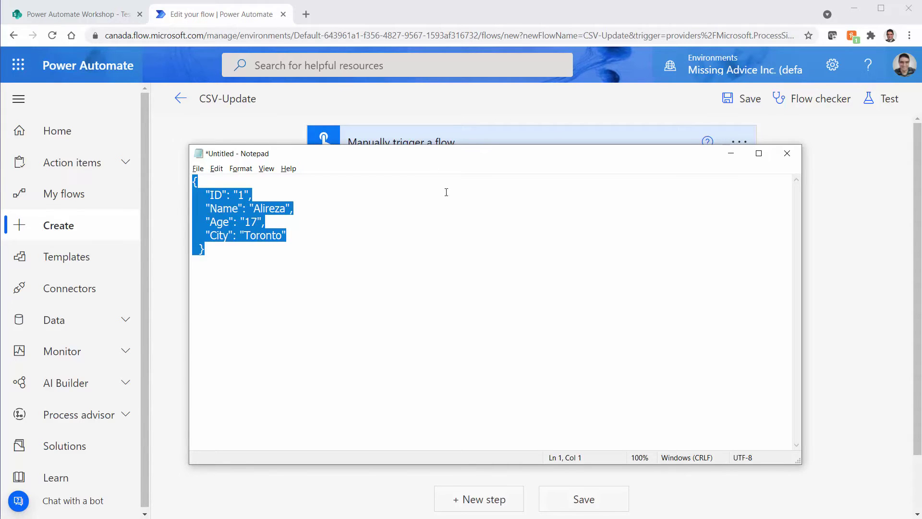
# Return to the flow in the browser and add an Append to array variable action after Initialize CSVContent.
pyautogui.click(230, 14)
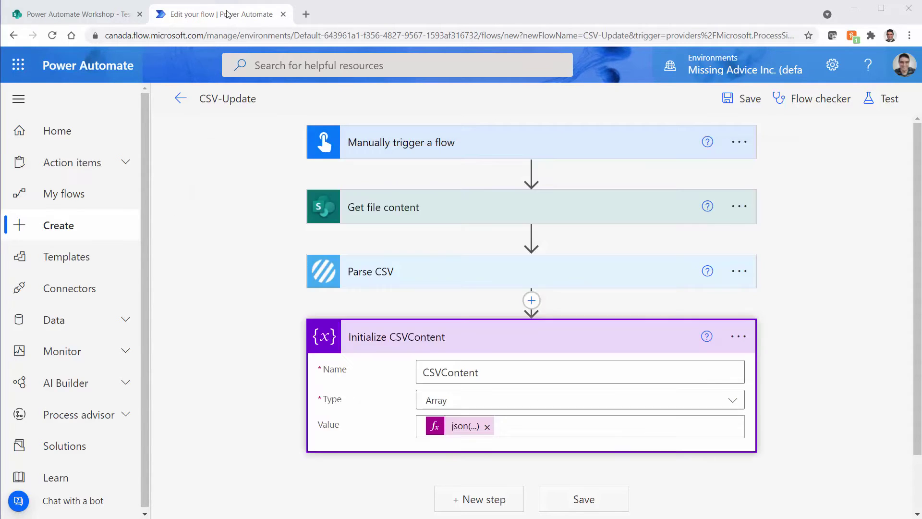
pyautogui.click(427, 465)
pyautogui.click(469, 331)
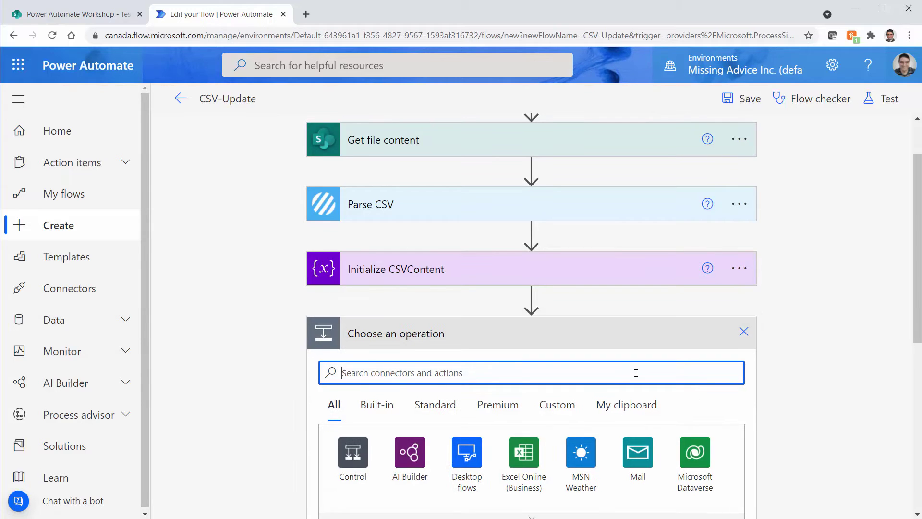
pyautogui.write('Append')
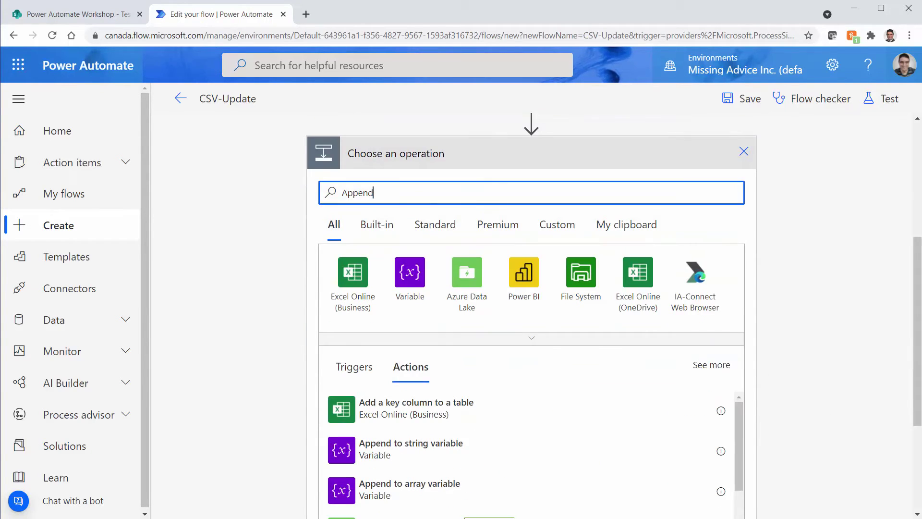
pyautogui.click(363, 488)
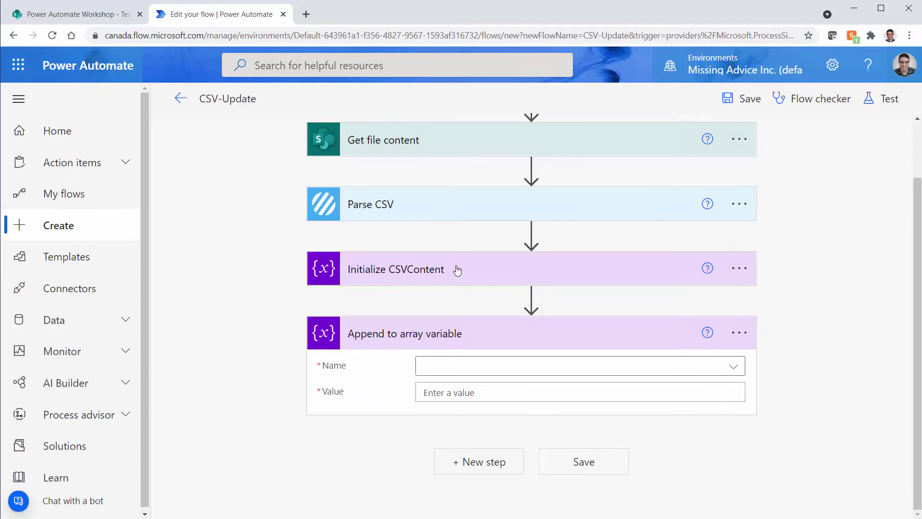
# Set the Append to array variable action's name to CSVContent and paste the copied JSON record as its value.
pyautogui.click(732, 368)
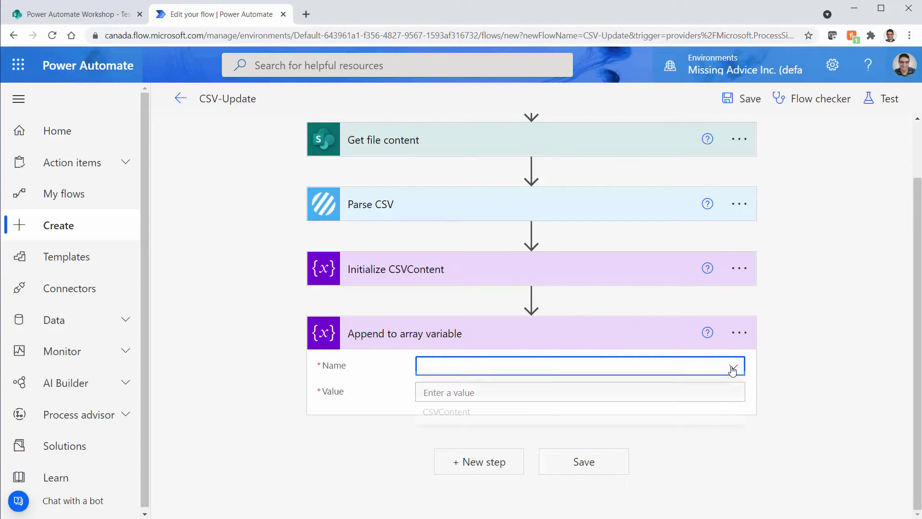
pyautogui.click(448, 419)
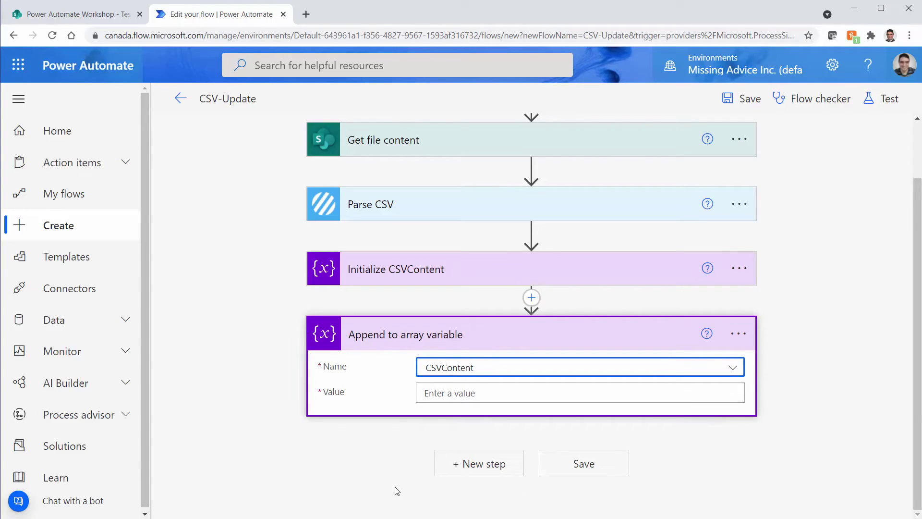
pyautogui.click(439, 394)
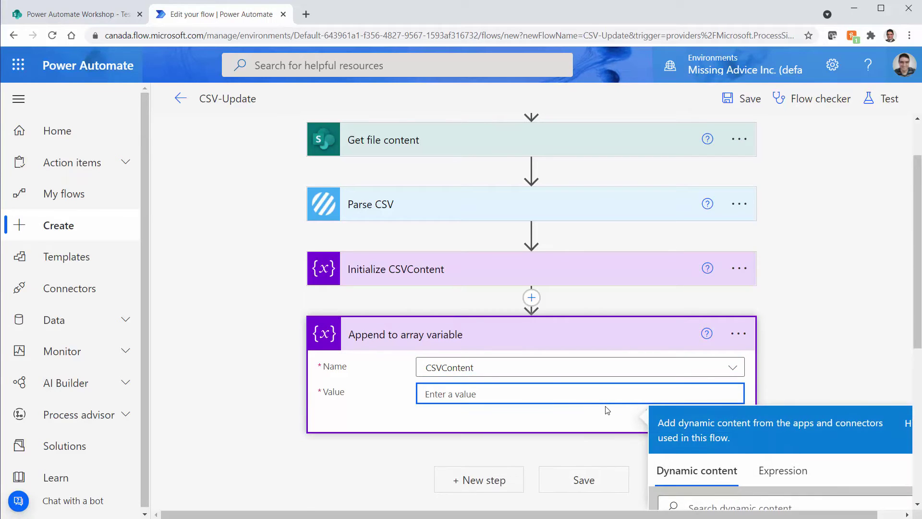
pyautogui.hotkey('ctrl', 'v')
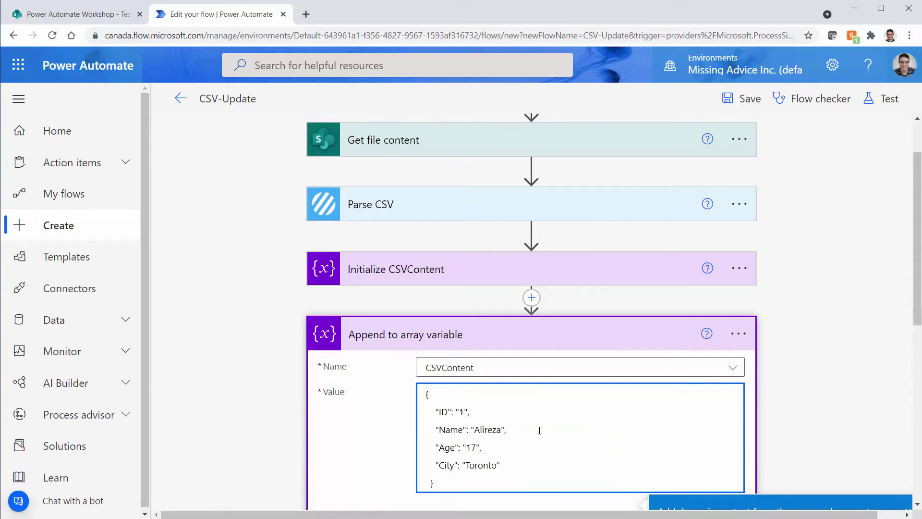
# Edit the pasted record to ID 5, a new first name, age 50 and city Mississauga, and save the flow.
pyautogui.hotkey('shift', 'Left')
pyautogui.write('5')
pyautogui.hotkey('ctrl', 'shift', 'Left')
pyautogui.write('Alice')
pyautogui.hotkey('ctrl', 'shift', 'Left')
pyautogui.press('BackSpace')
pyautogui.write('50')
pyautogui.press('BackSpace')
pyautogui.press('BackSpace')
pyautogui.press('BackSpace')
pyautogui.press('BackSpace')
pyautogui.press('BackSpace')
pyautogui.press('BackSpace')
pyautogui.press('BackSpace')
pyautogui.write('Mississauga')
pyautogui.scroll(-3, 782, 429)
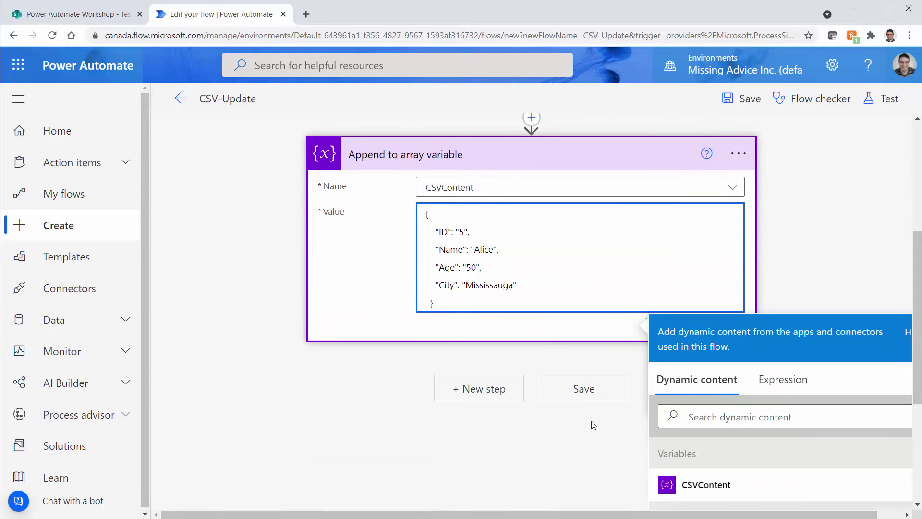
pyautogui.click(584, 396)
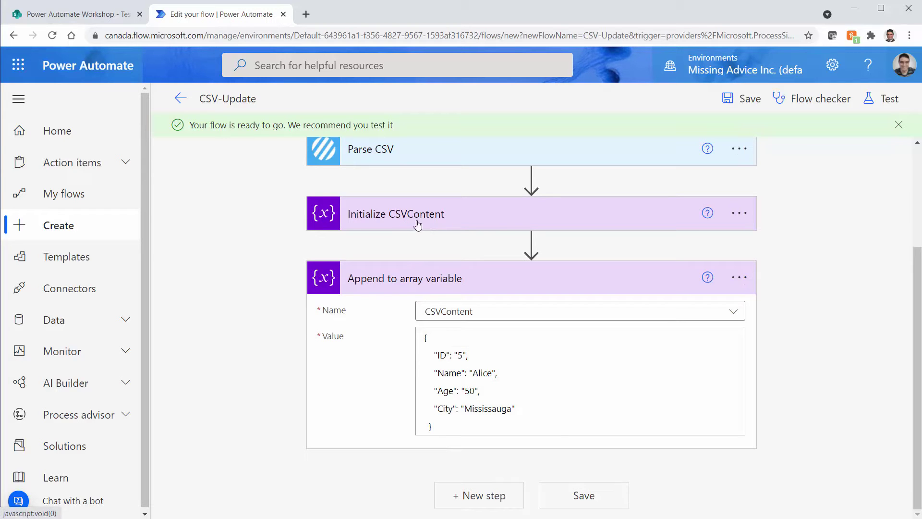
# Rename the Append to array variable action as AddItem.
pyautogui.click(737, 282)
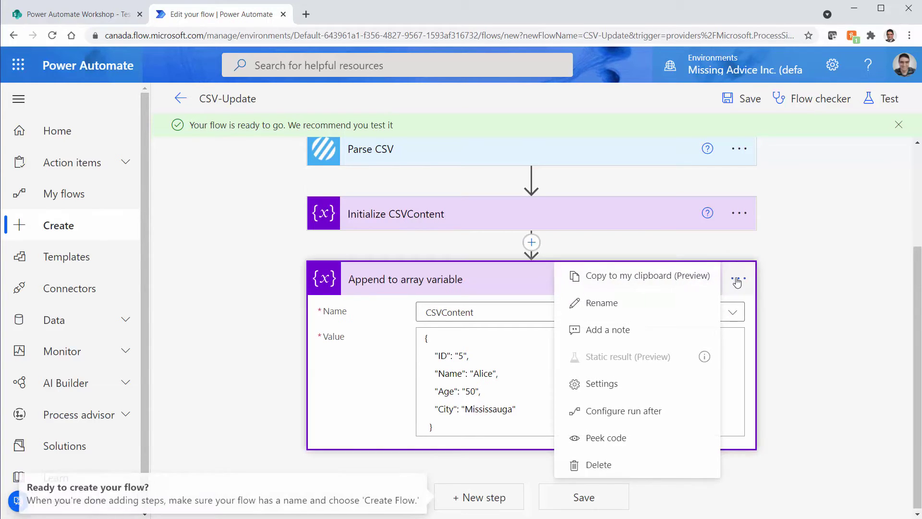
pyautogui.click(579, 302)
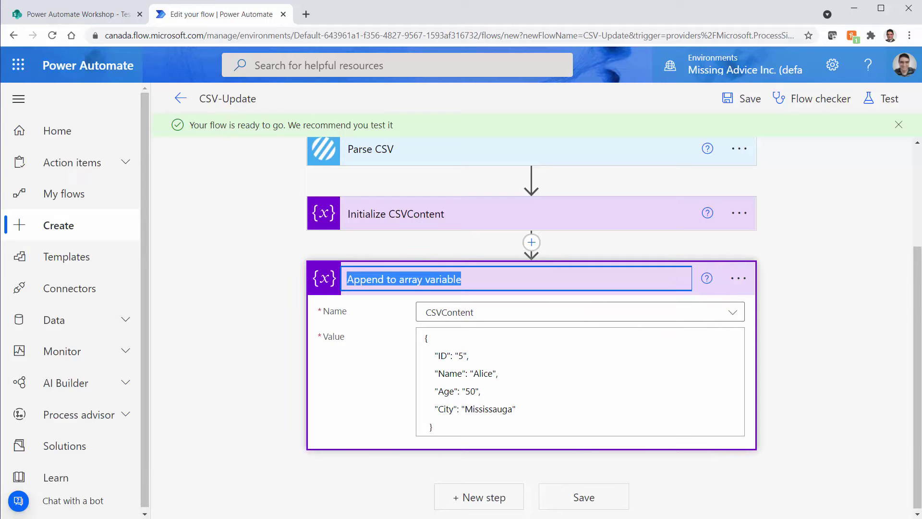
pyautogui.write('Addltem')
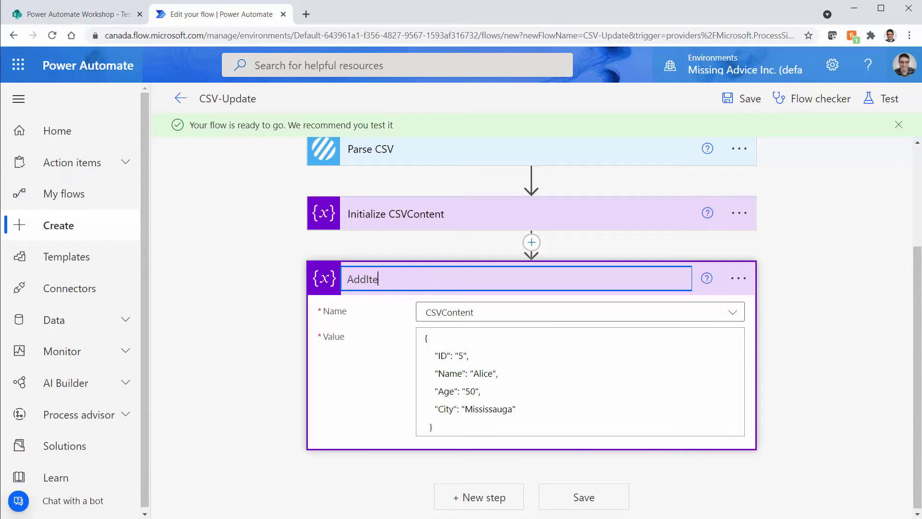
pyautogui.click(853, 407)
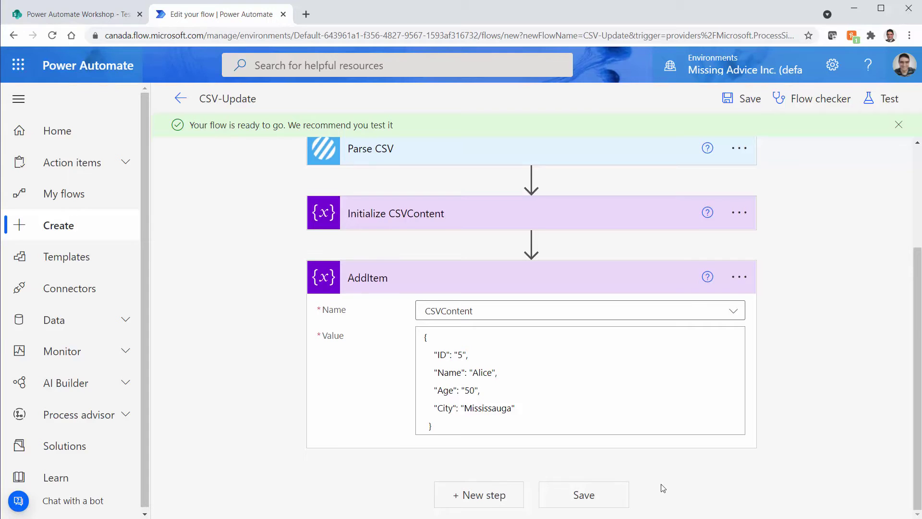
# Search for csv actions and add the Data Operation action Create CSV table after AddItem.
pyautogui.click(475, 495)
pyautogui.scroll(-2, 750, 444)
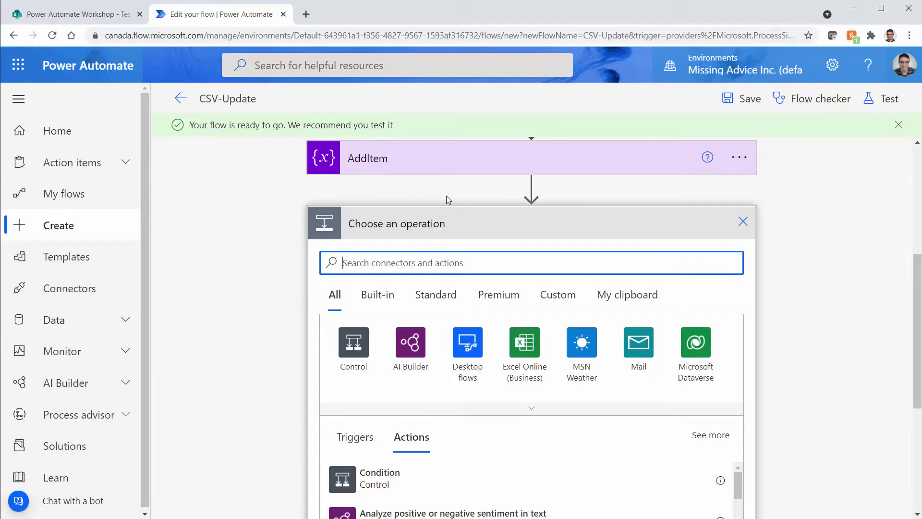
pyautogui.write('csv')
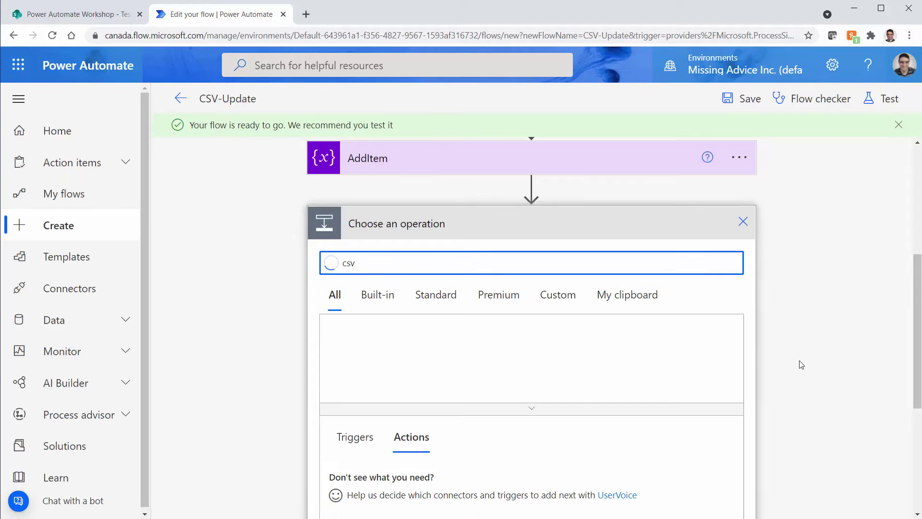
pyautogui.scroll(-3, 816, 393)
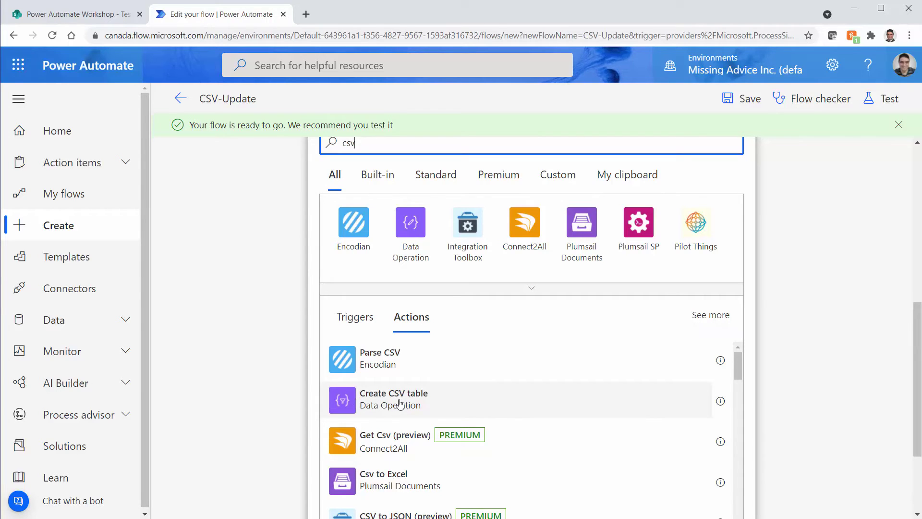
pyautogui.click(543, 402)
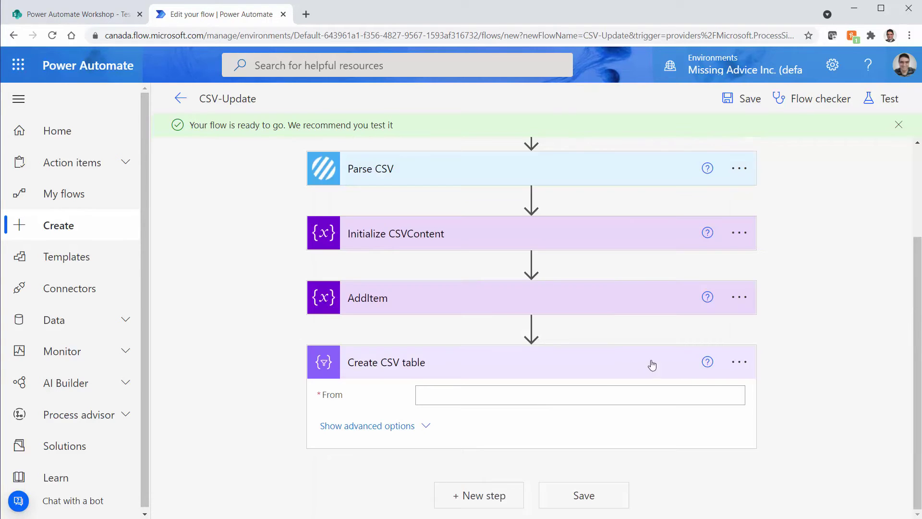
# Set the From input of Create CSV table to the CSVContent variable.
pyautogui.click(519, 395)
pyautogui.scroll(-3, 800, 376)
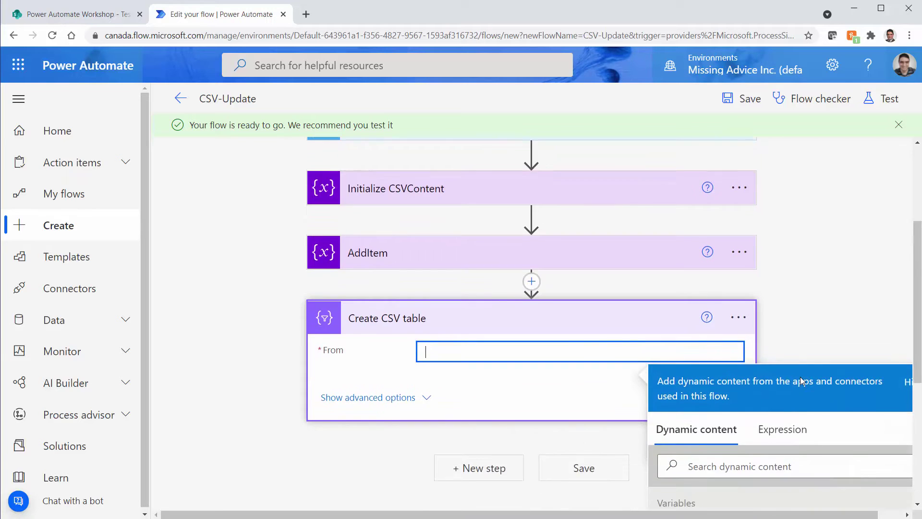
pyautogui.click(709, 284)
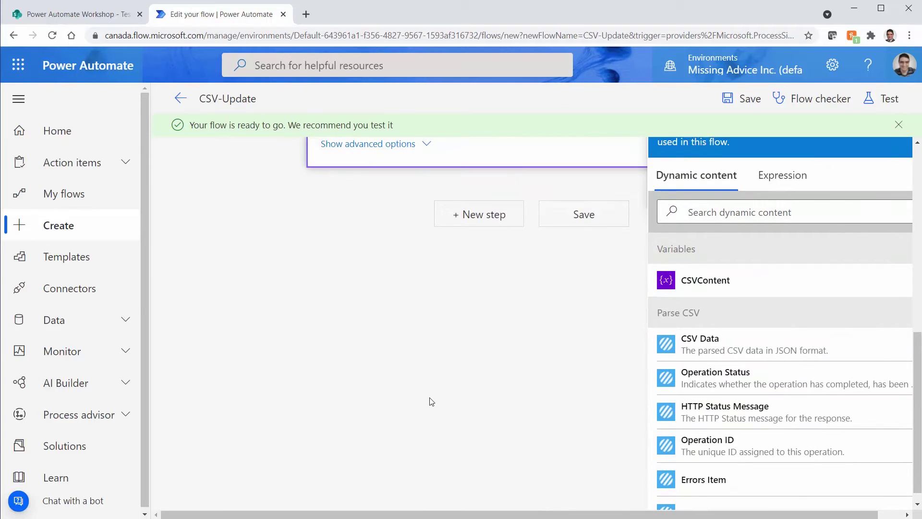
pyautogui.scroll(5, 430, 402)
pyautogui.scroll(1, 431, 402)
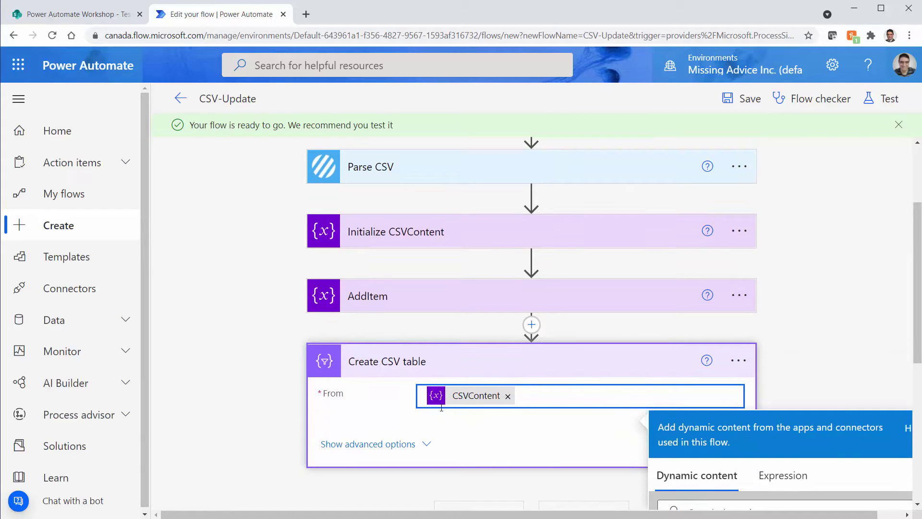
# Search for update file and add the SharePoint Update file action after Create CSV table.
pyautogui.scroll(-4, 862, 365)
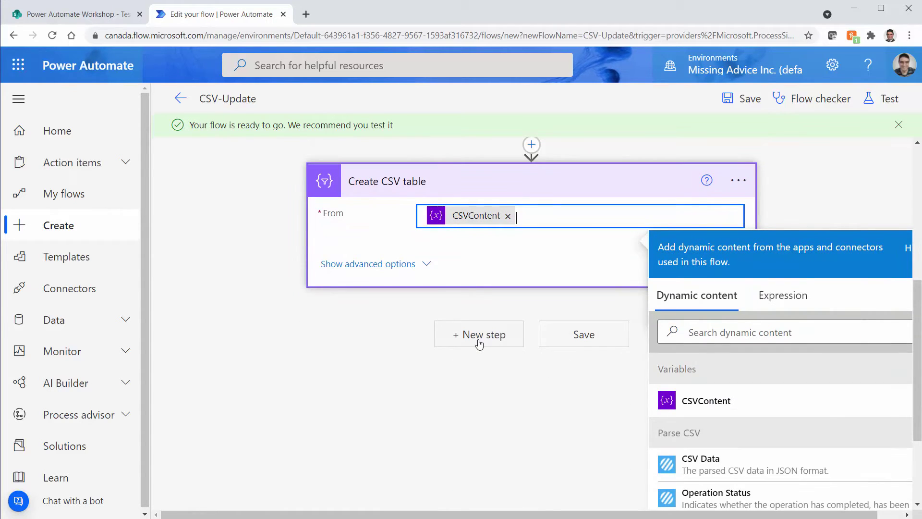
pyautogui.click(479, 334)
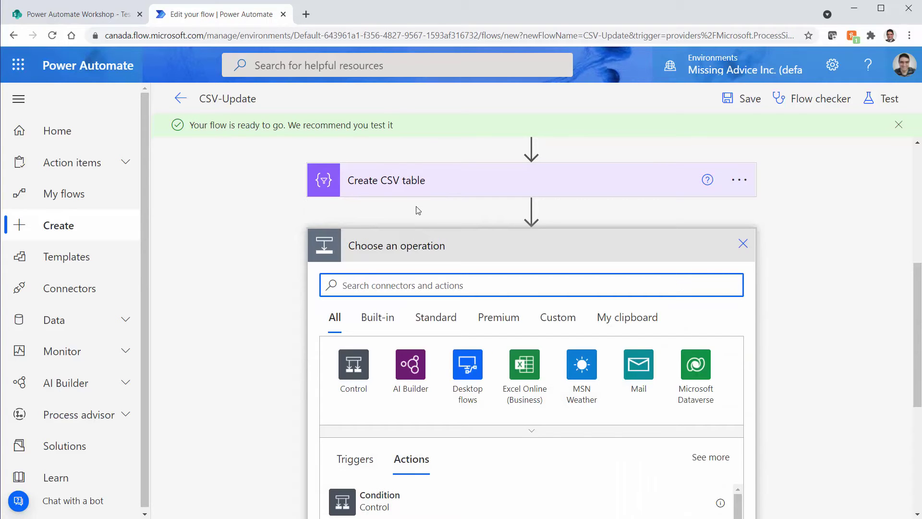
pyautogui.write('up')
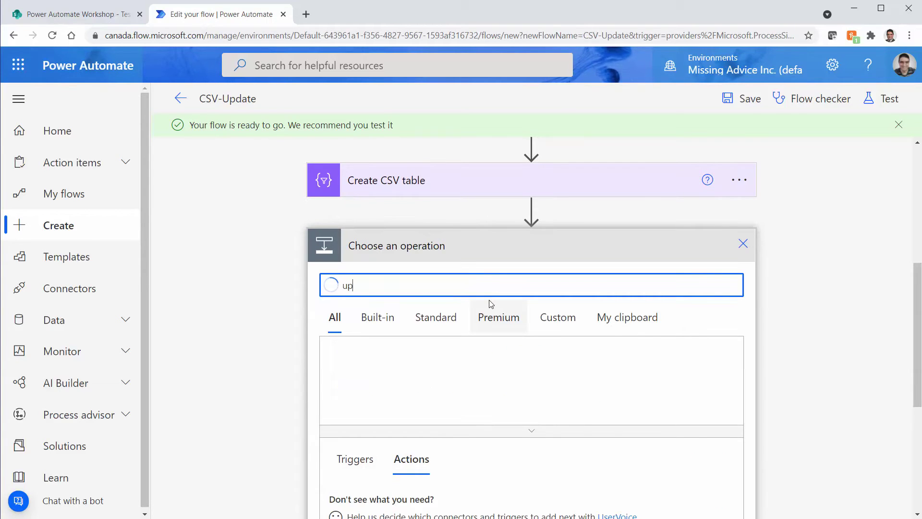
pyautogui.write('date')
pyautogui.write('file')
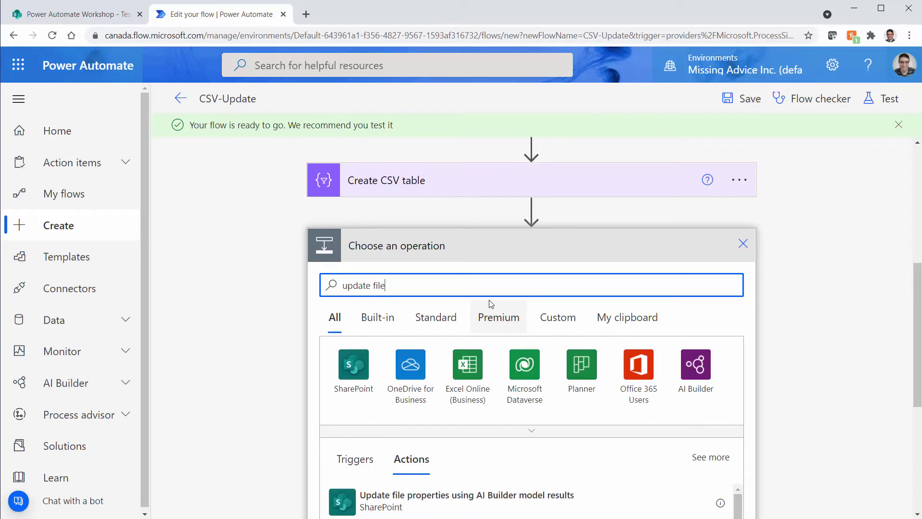
pyautogui.scroll(-5, 702, 394)
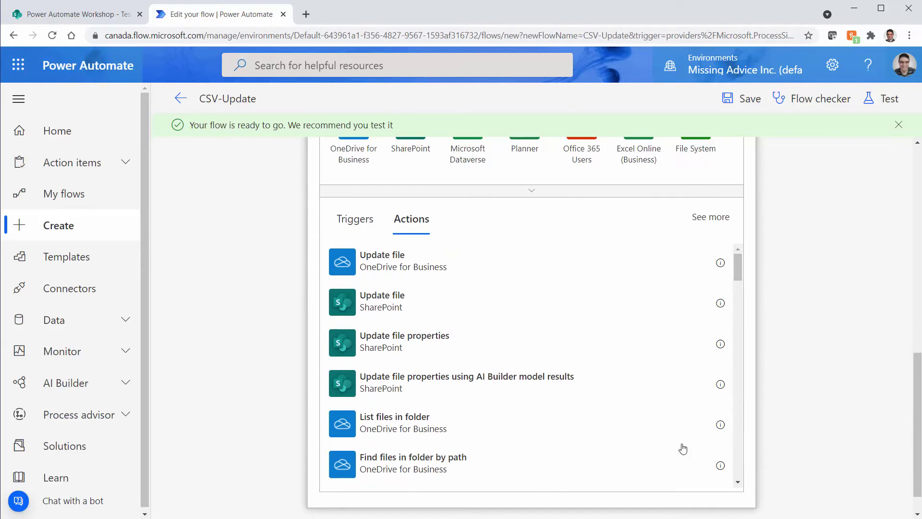
pyautogui.click(374, 308)
pyautogui.click(726, 431)
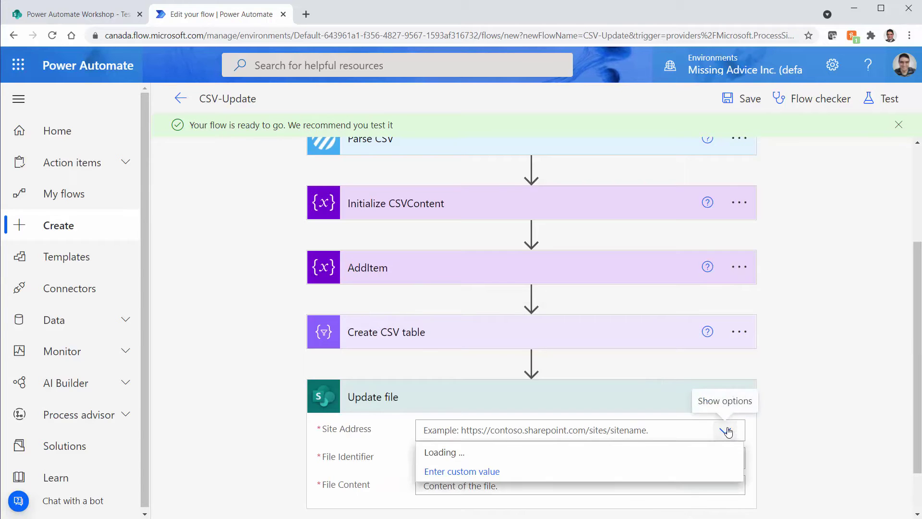
pyautogui.click(480, 472)
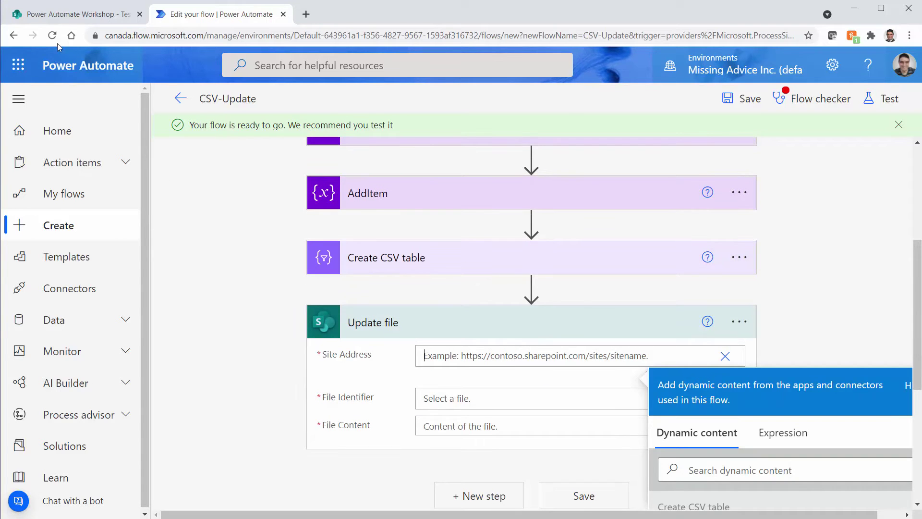
pyautogui.click(64, 18)
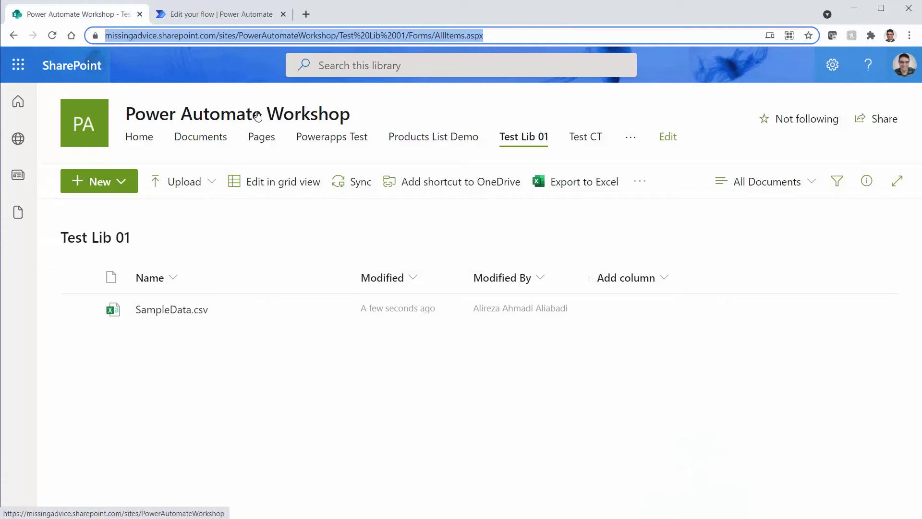
pyautogui.click(199, 17)
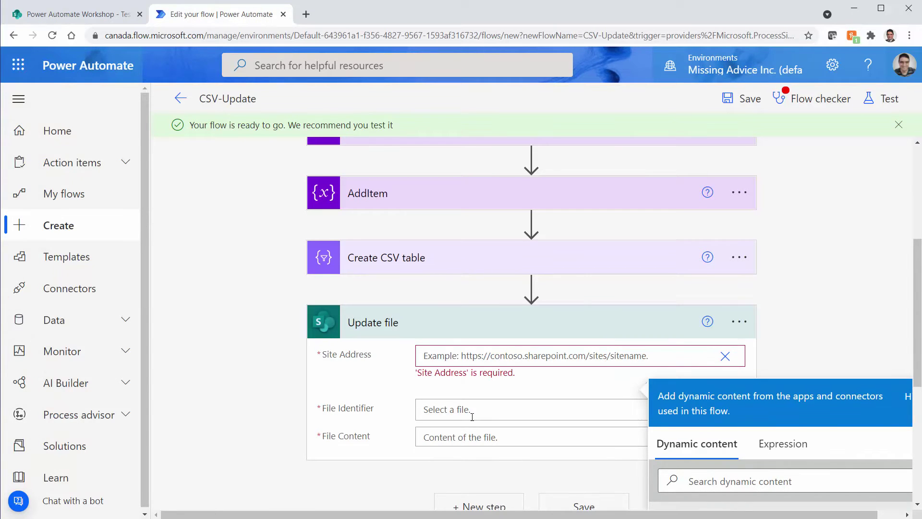
pyautogui.write('https://missingadvice.sharepoint.com/sites/PowerAutomateWorkshop/Test%20Lib%2001/Forms/AllItems.aspx')
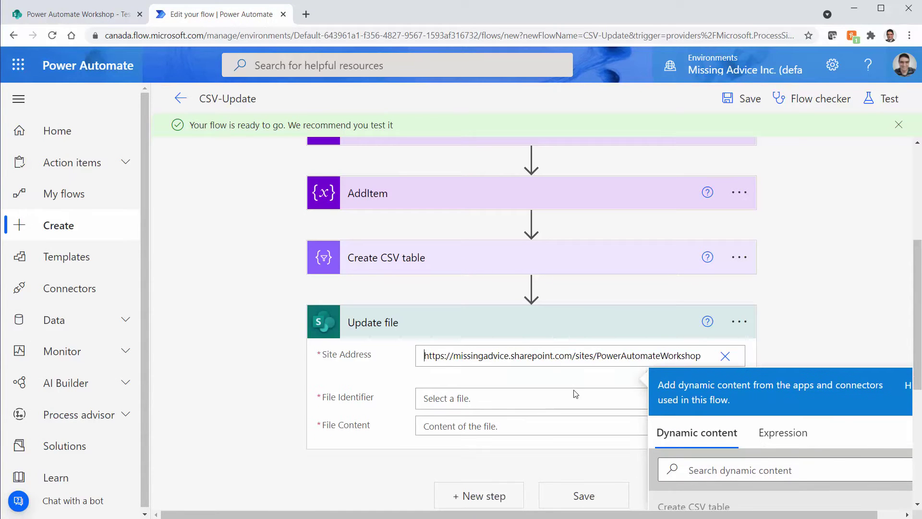
pyautogui.click(781, 340)
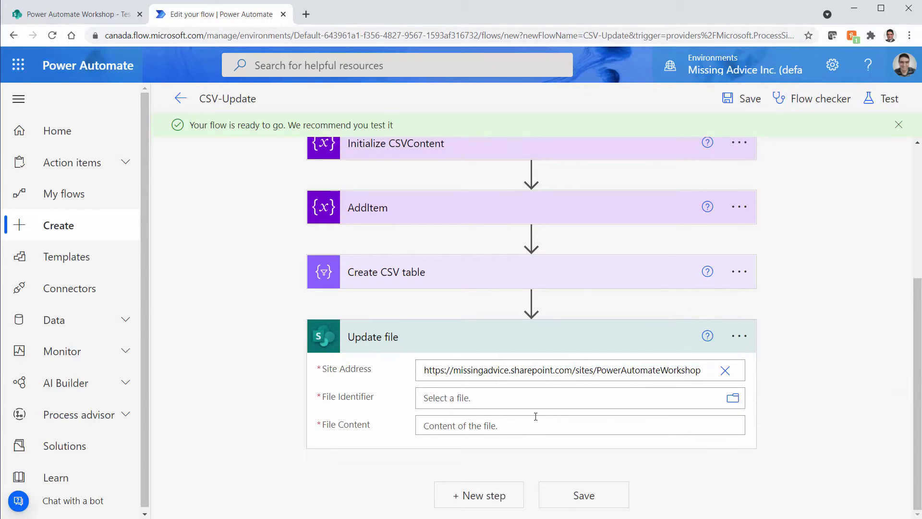
# Pick SampleData.csv from the Test Lib 01 folder as the File Identifier of Update file.
pyautogui.click(733, 397)
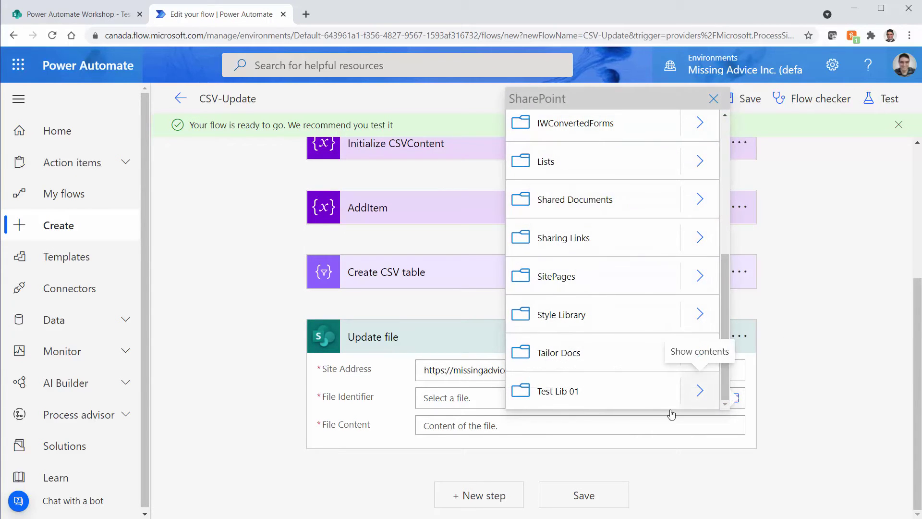
pyautogui.click(702, 391)
pyautogui.click(552, 396)
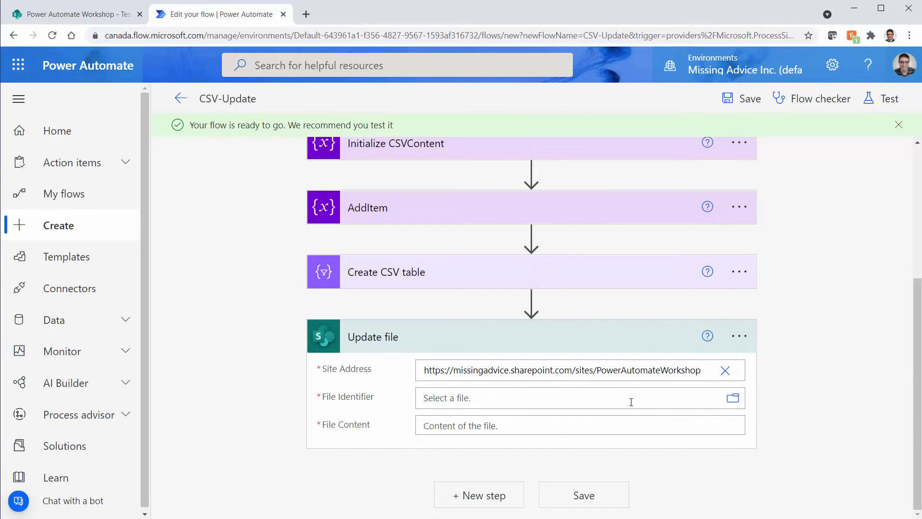
# Set the File Content of Update file to the Output of Create CSV table and save the flow.
pyautogui.scroll(-5, 465, 341)
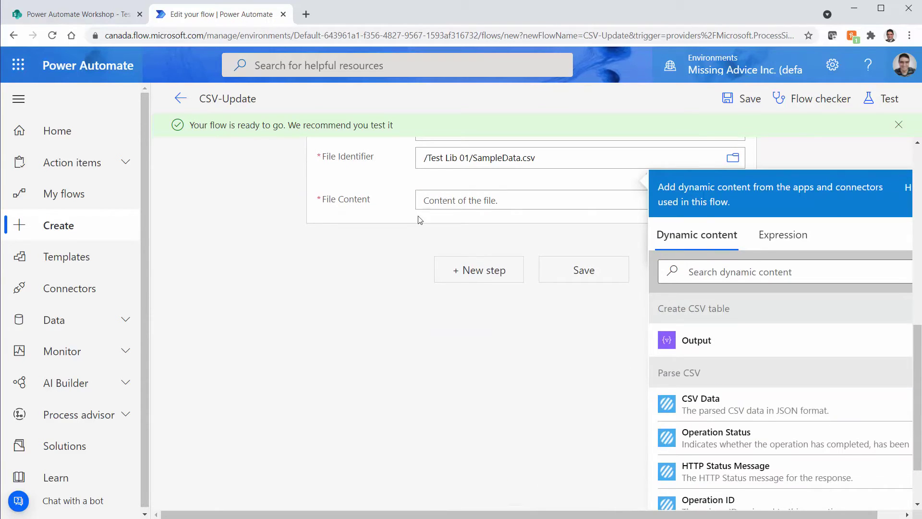
pyautogui.scroll(5, 264, 455)
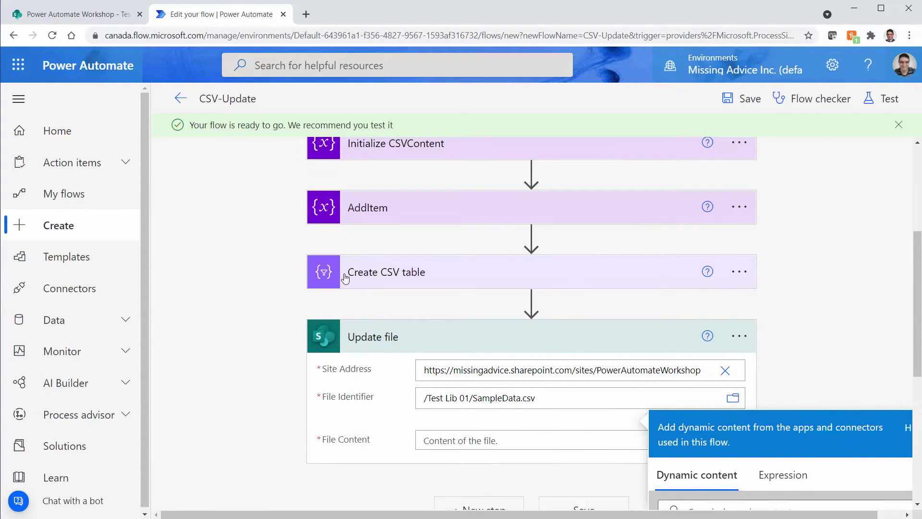
pyautogui.click(435, 440)
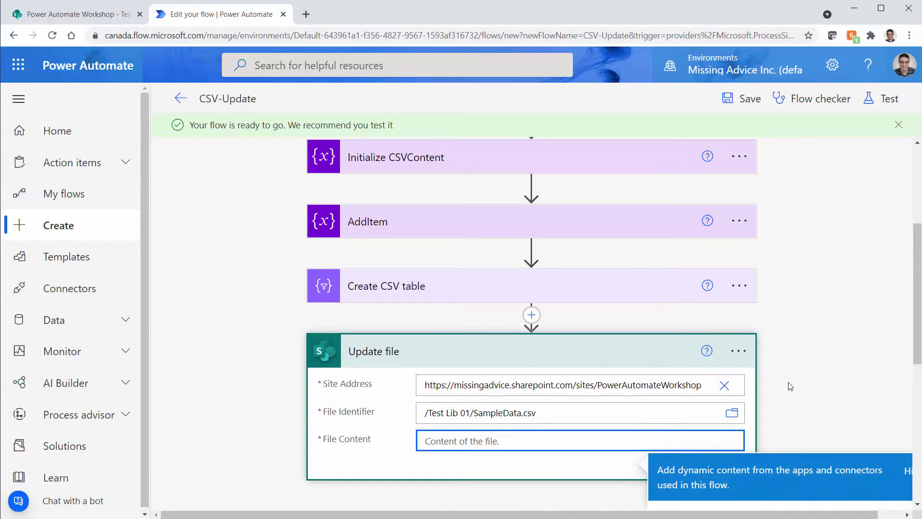
pyautogui.scroll(-2, 787, 384)
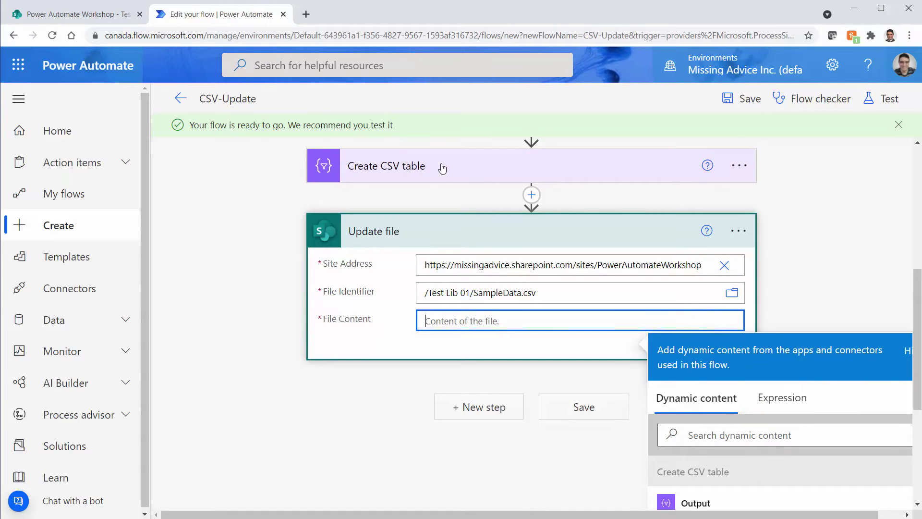
pyautogui.scroll(-3, 650, 431)
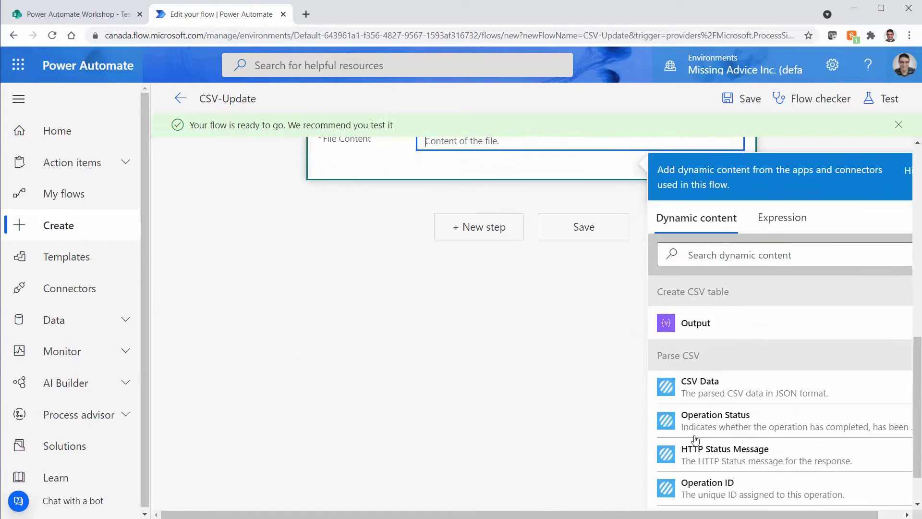
pyautogui.click(702, 323)
pyautogui.scroll(5, 425, 385)
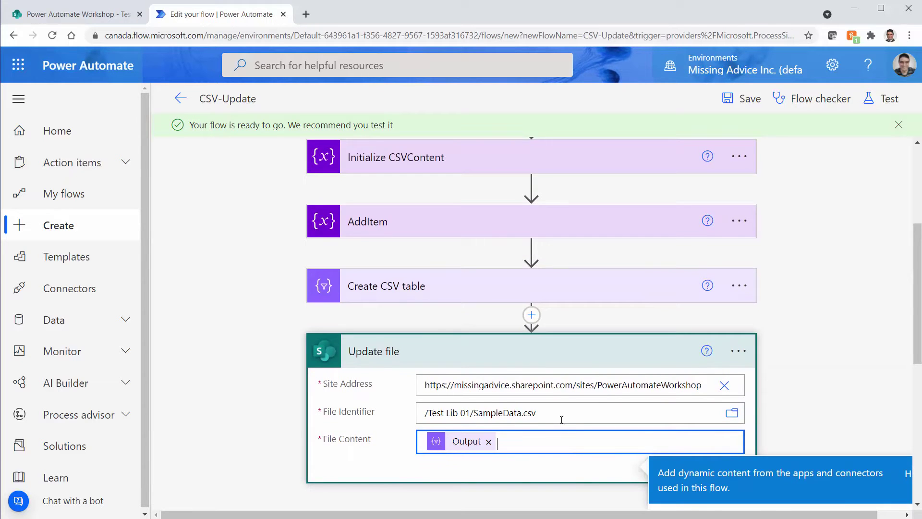
pyautogui.scroll(-4, 565, 424)
pyautogui.click(576, 293)
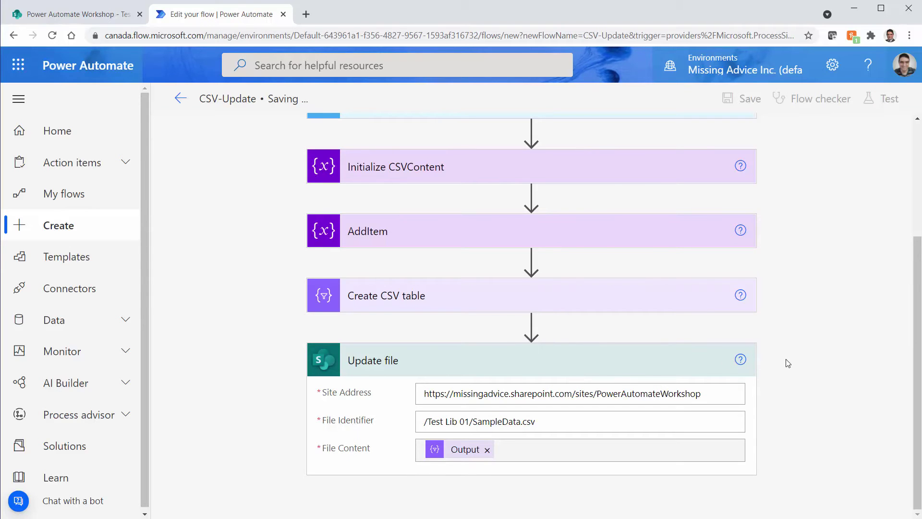
# Open SampleData.csv from the SharePoint library Test Lib 01 to check its records before the flow runs, and close it.
pyautogui.click(61, 22)
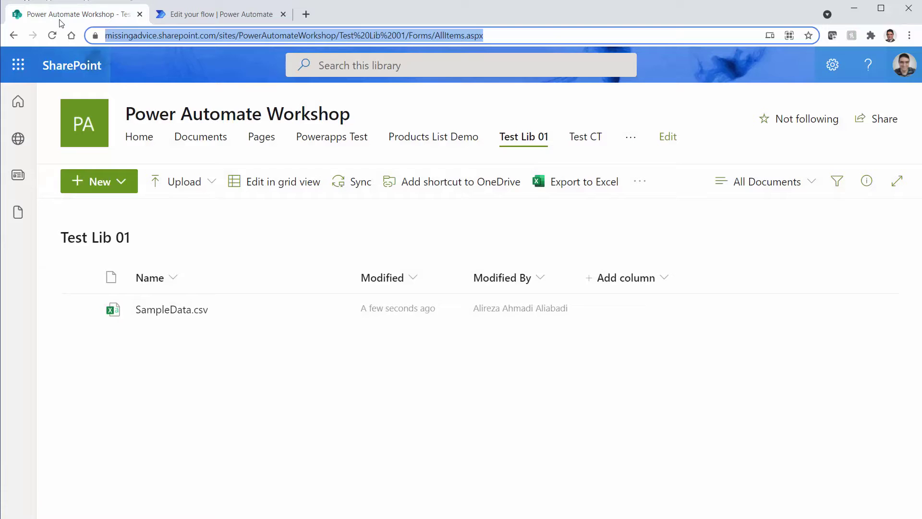
pyautogui.click(176, 311)
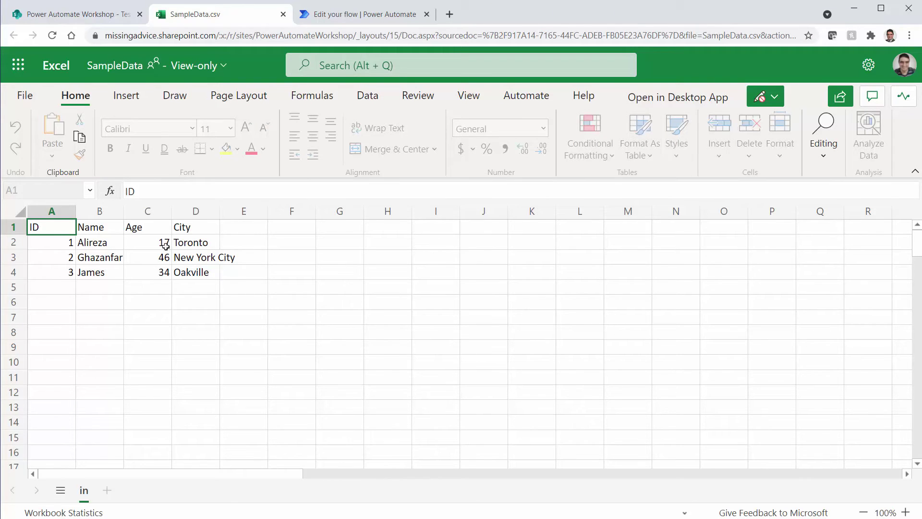
pyautogui.click(283, 14)
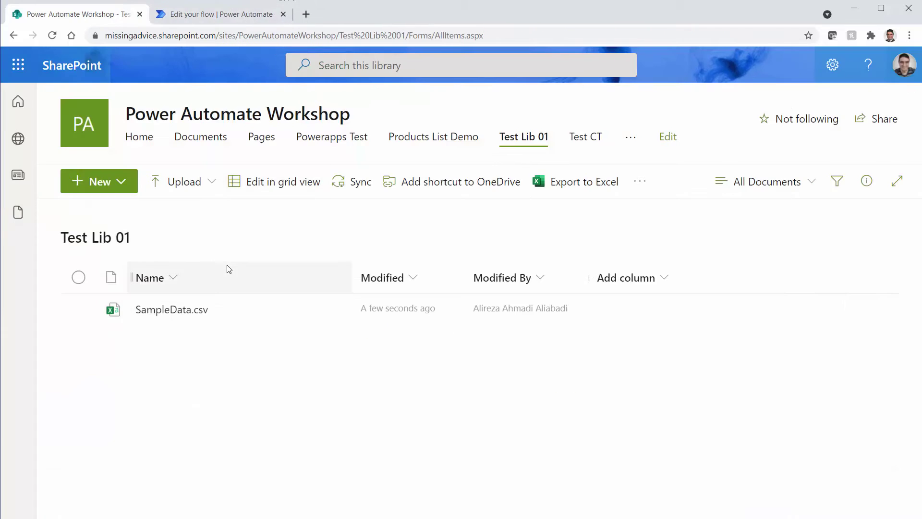
# Return to the CSV-Update flow, test it with a manual run and review the status of its actions.
pyautogui.click(215, 19)
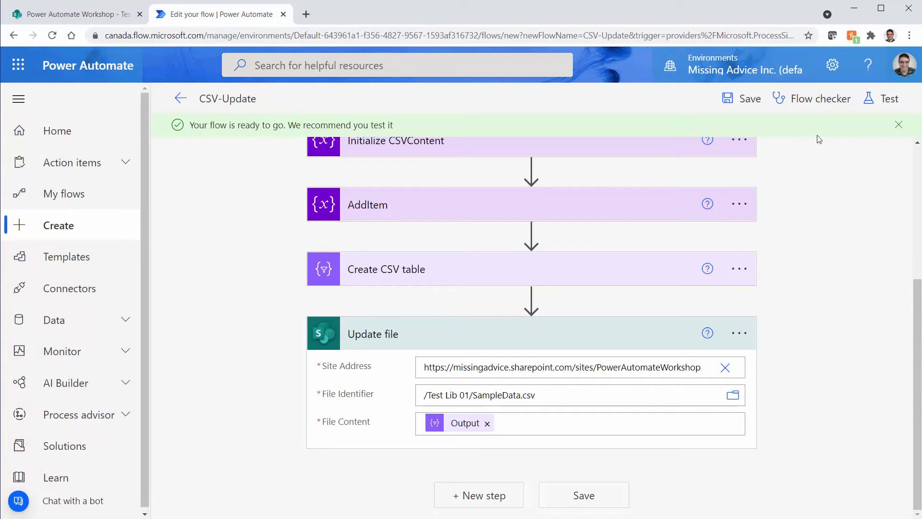
pyautogui.click(889, 98)
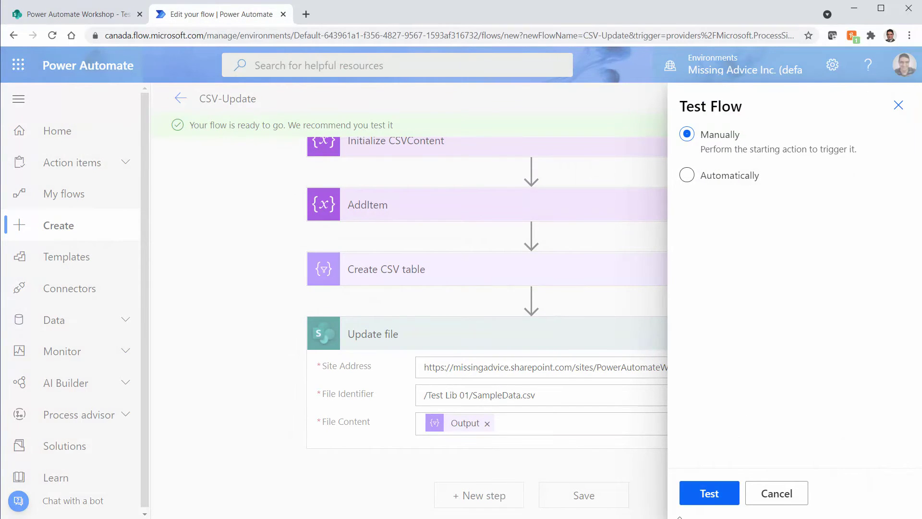
pyautogui.click(703, 498)
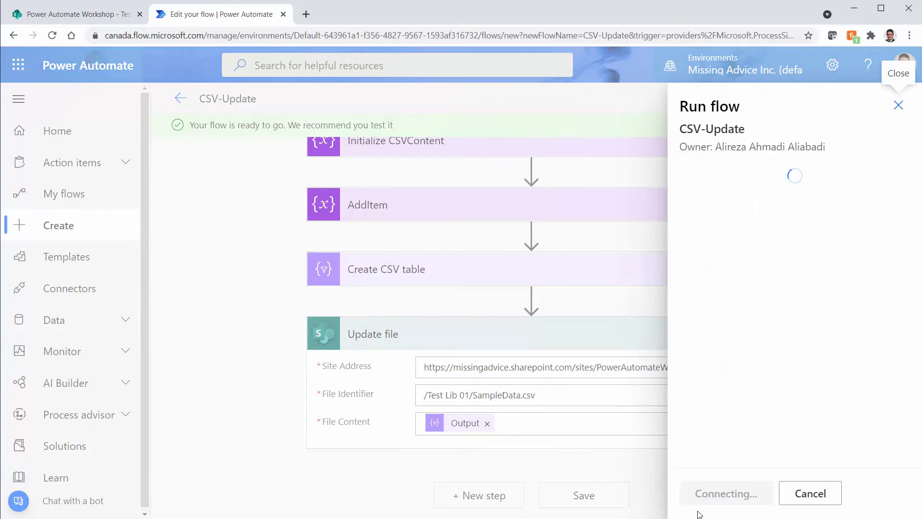
pyautogui.click(712, 495)
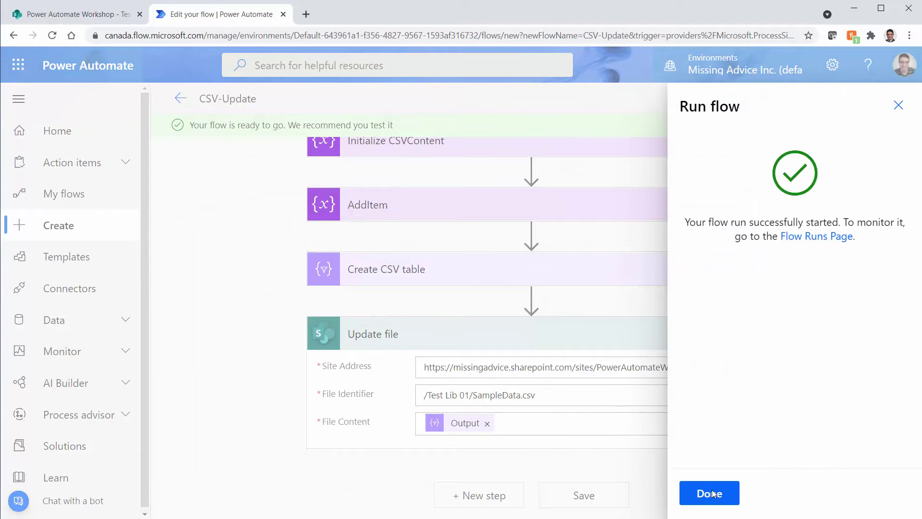
pyautogui.click(709, 494)
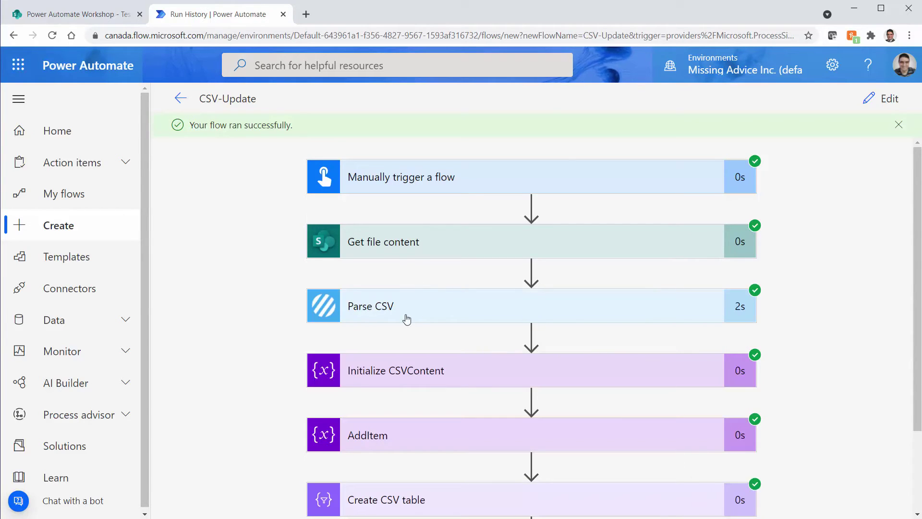
pyautogui.scroll(-2, 411, 371)
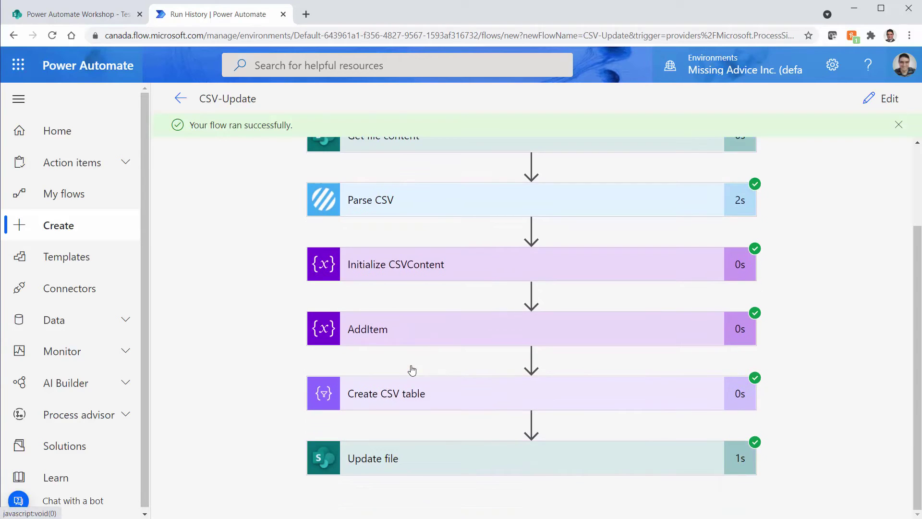
# Open SampleData.csv in the SharePoint library again and check the ID, Name, Age and City cells of row 5.
pyautogui.click(72, 15)
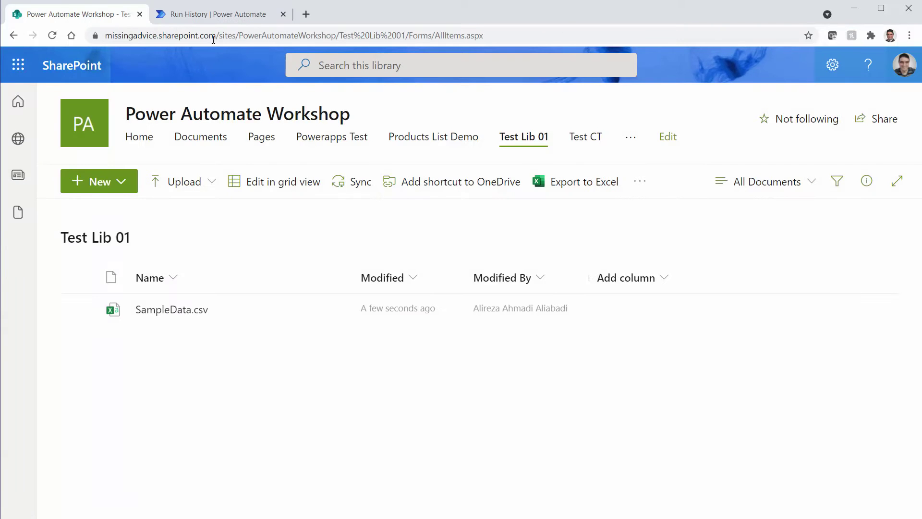
pyautogui.click(172, 309)
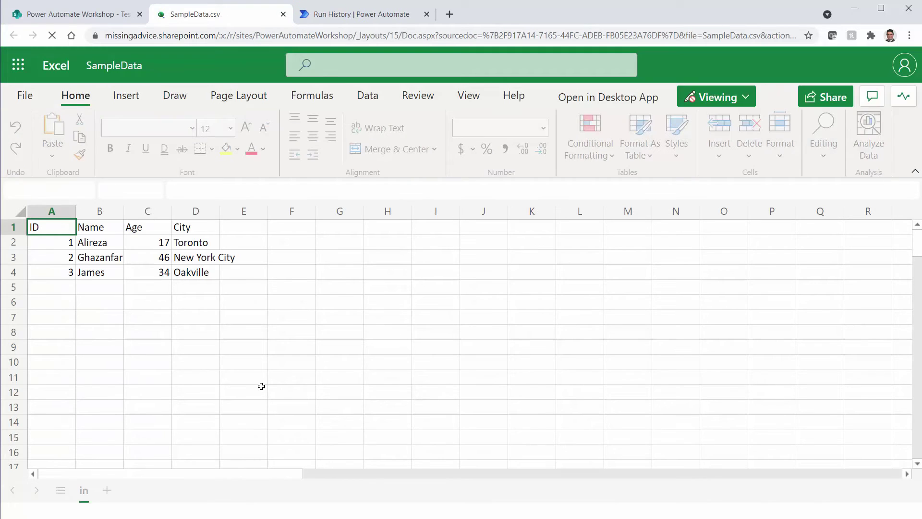
pyautogui.click(61, 290)
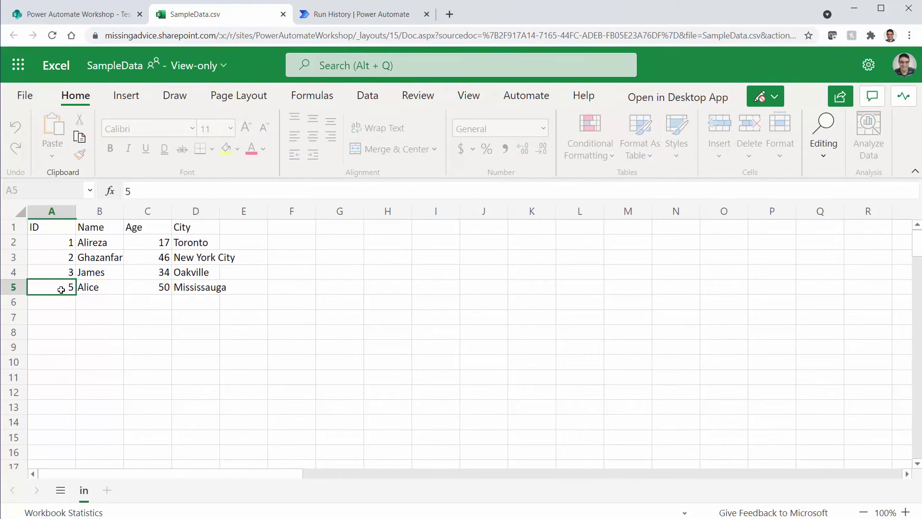
pyautogui.click(97, 289)
pyautogui.click(147, 292)
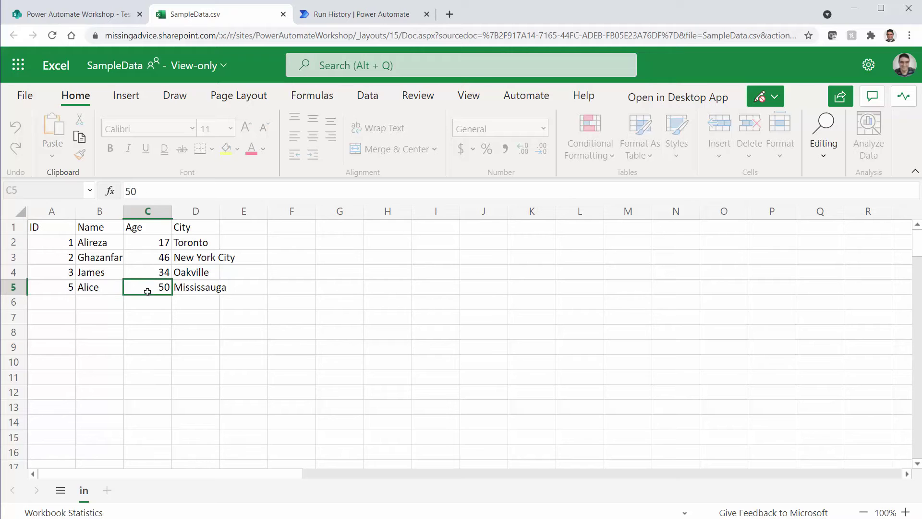
pyautogui.click(199, 290)
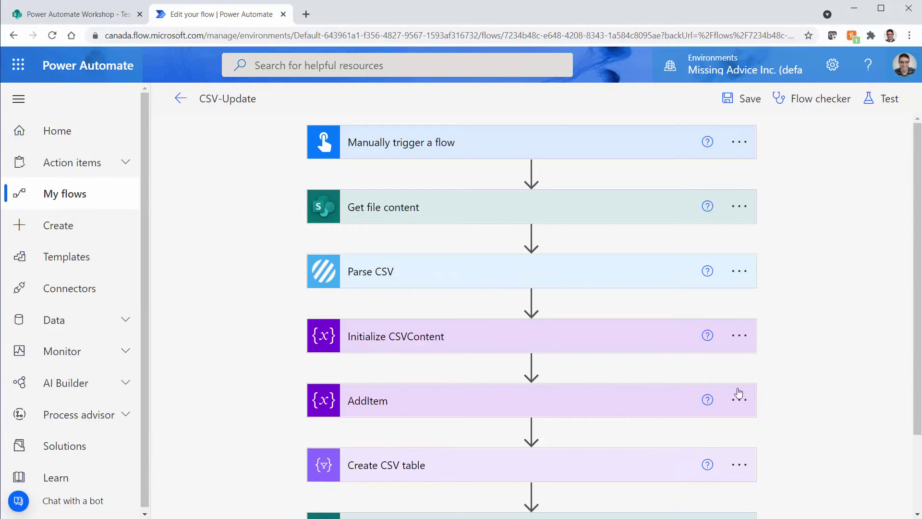
# Delete the AddItem action from the CSV-Update flow.
pyautogui.scroll(-2, 816, 437)
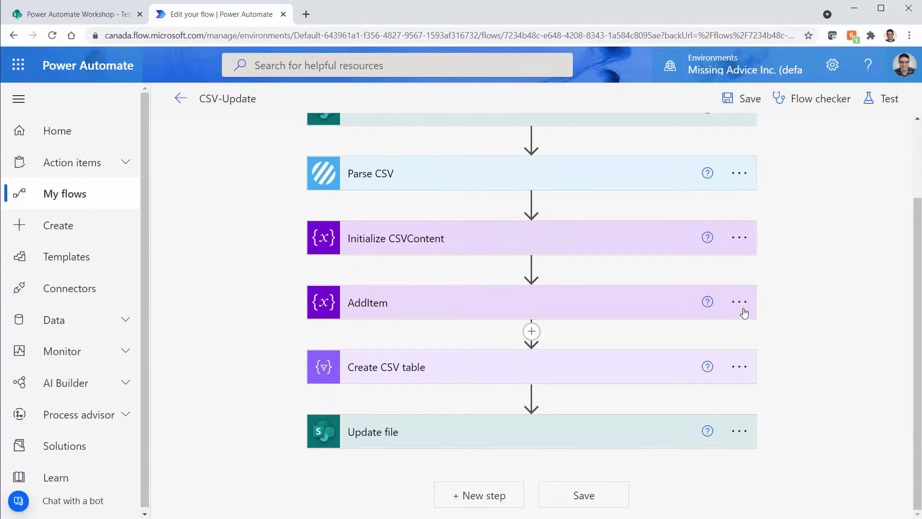
pyautogui.click(739, 303)
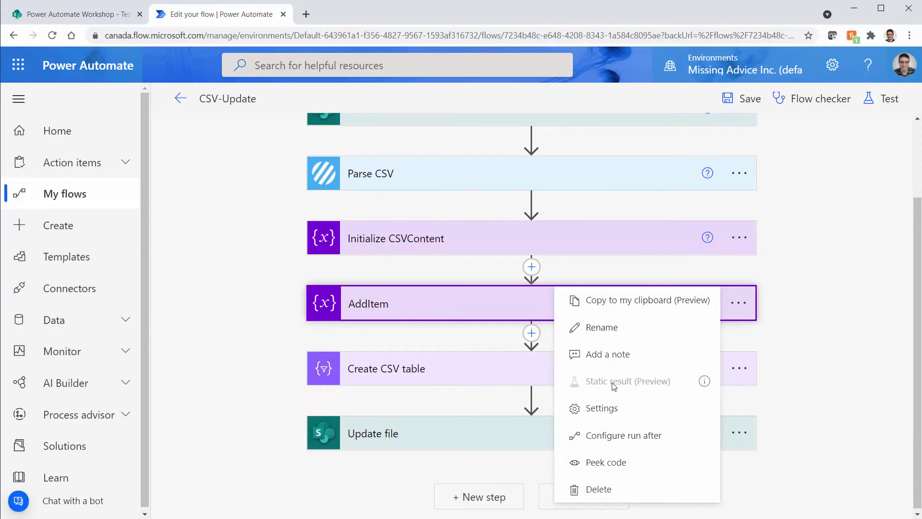
pyautogui.click(597, 490)
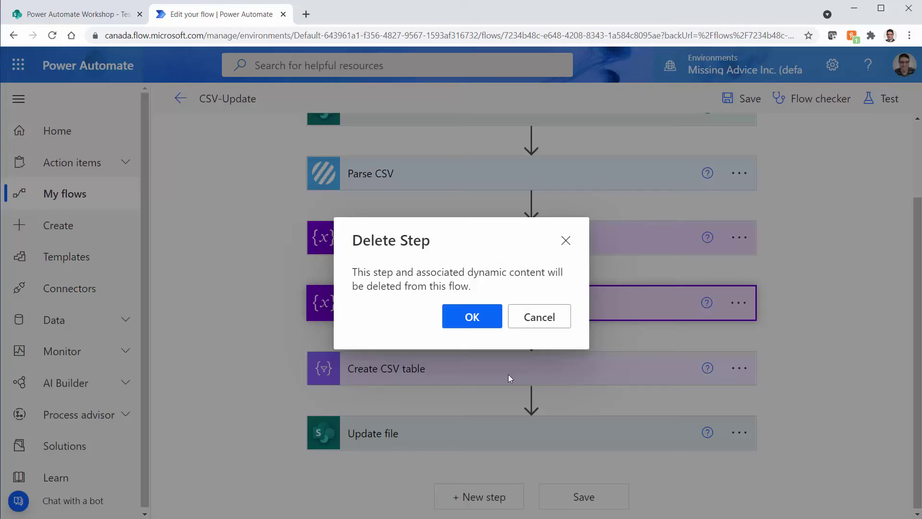
pyautogui.click(475, 318)
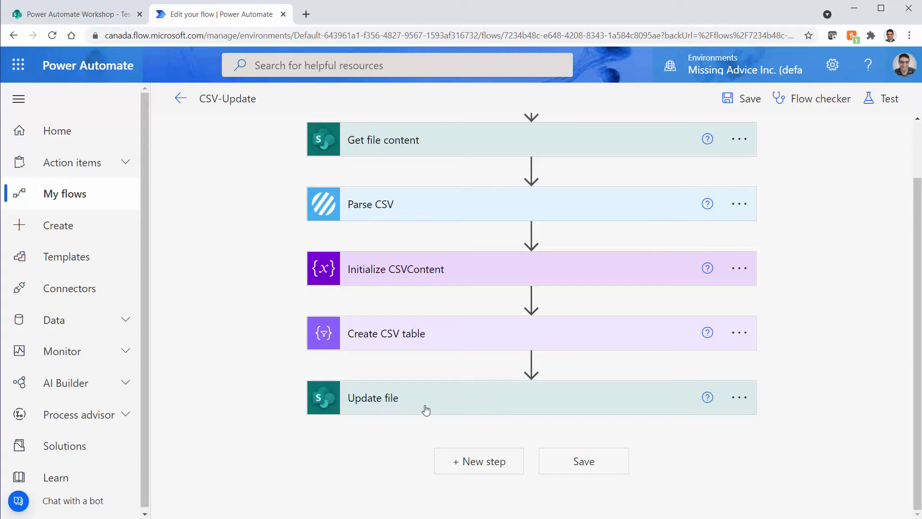
# Insert a Filter array action between Initialize CSVContent and Create CSV table, searching the operations for Filter.
pyautogui.scroll(2, 802, 367)
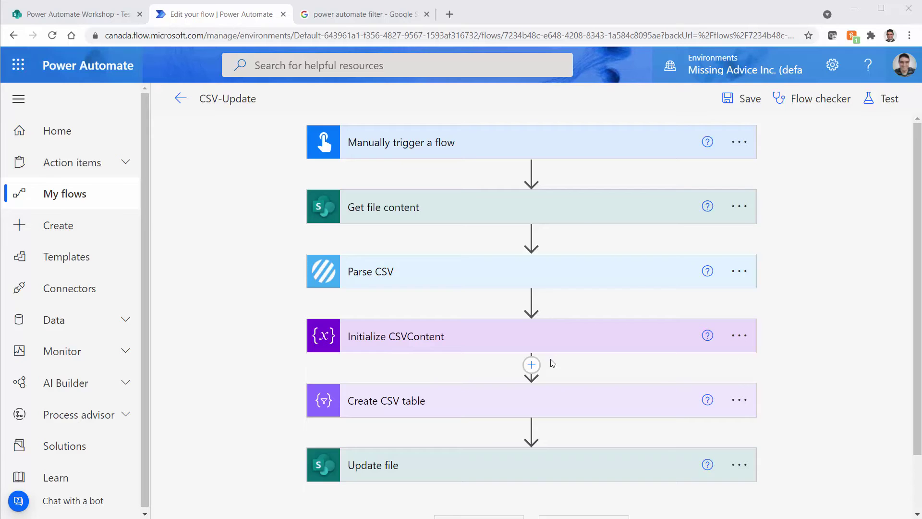
pyautogui.click(531, 365)
pyautogui.click(507, 387)
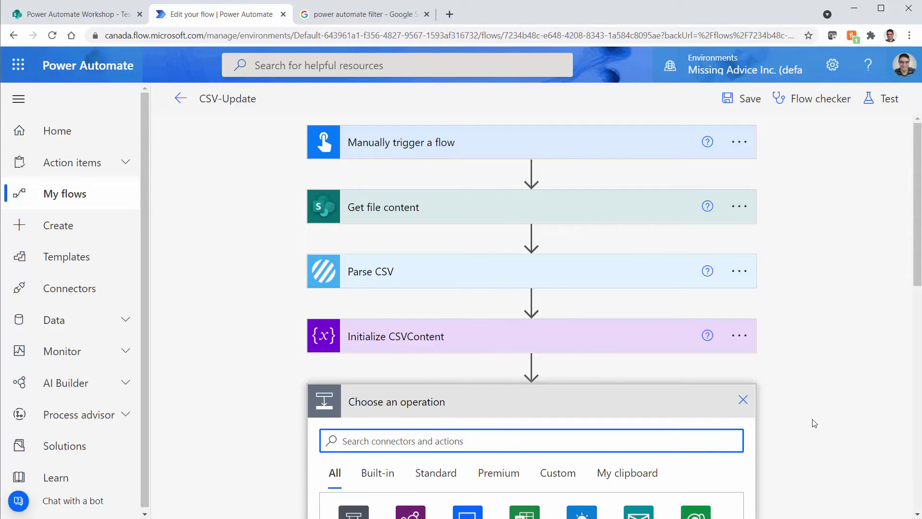
pyautogui.write('Filter')
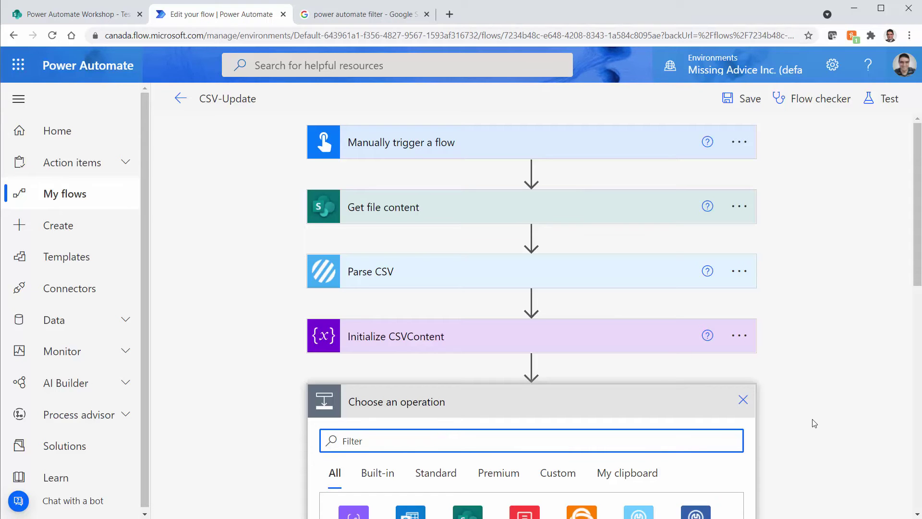
pyautogui.scroll(-8, 766, 372)
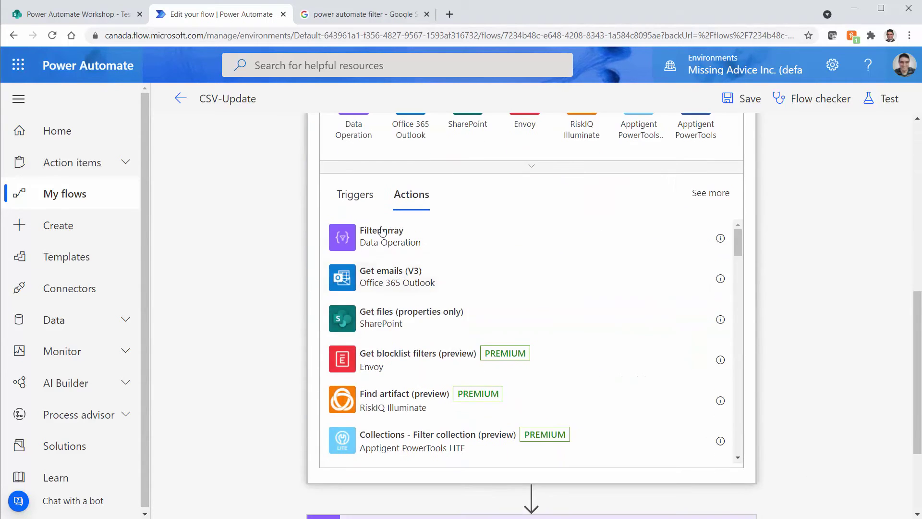
pyautogui.click(382, 233)
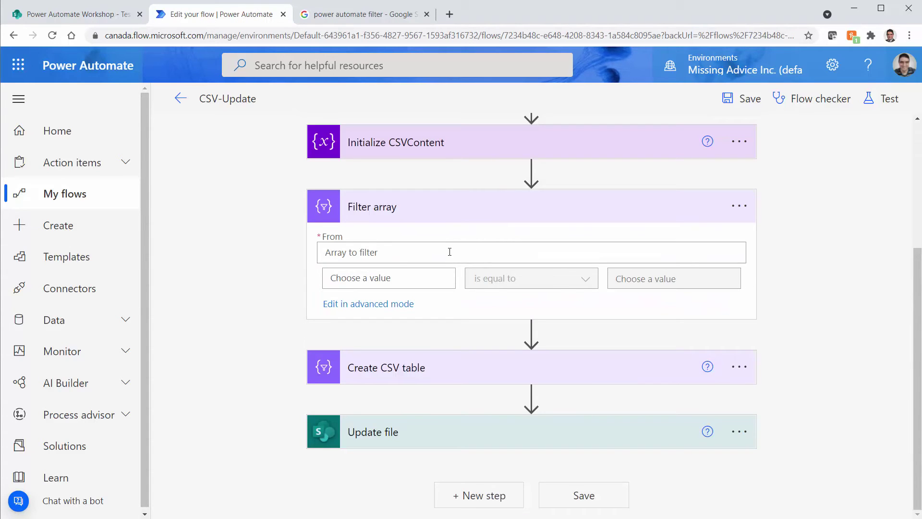
# Set the From input of Filter array to the CSVContent variable.
pyautogui.click(450, 252)
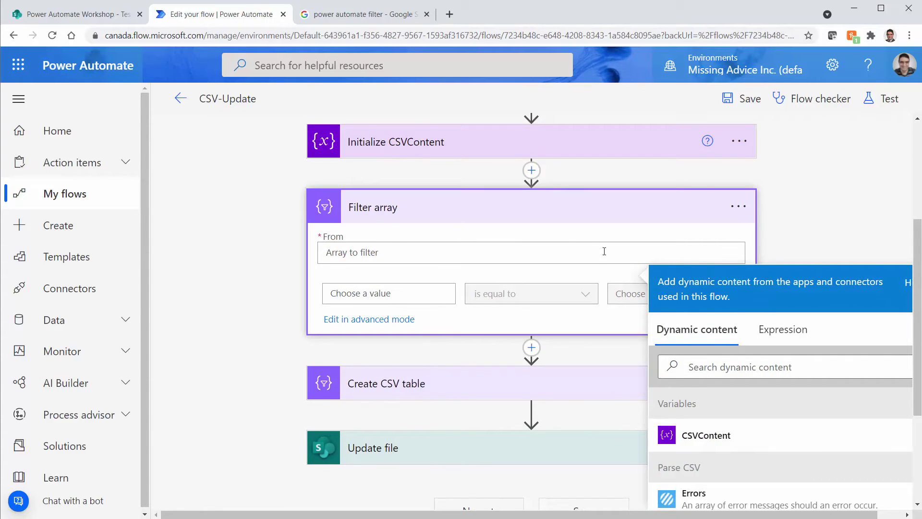
pyautogui.click(696, 445)
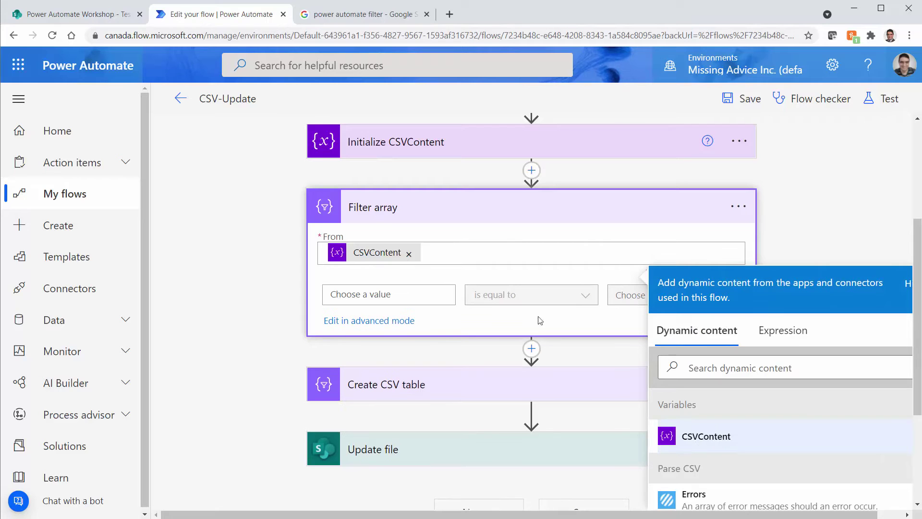
pyautogui.click(492, 234)
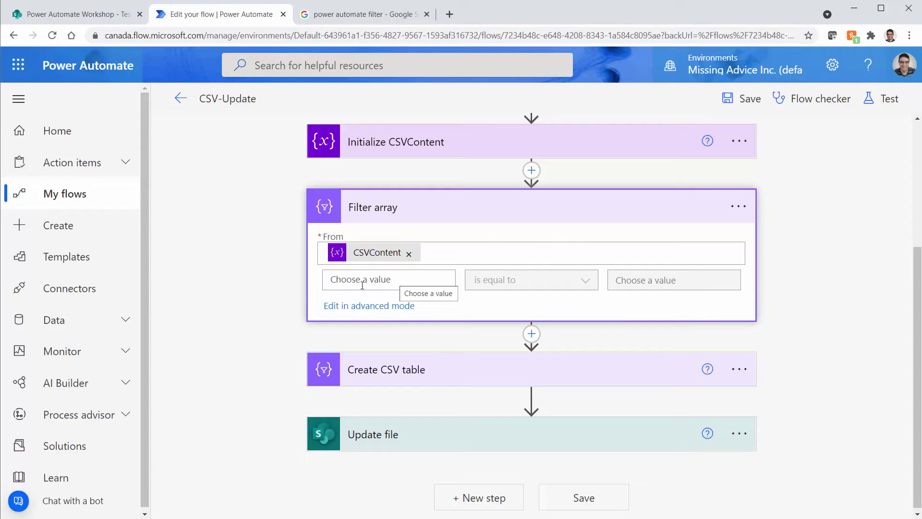
# Set the Filter array condition to the expression item().ID with the operator is not equal to.
pyautogui.click(378, 280)
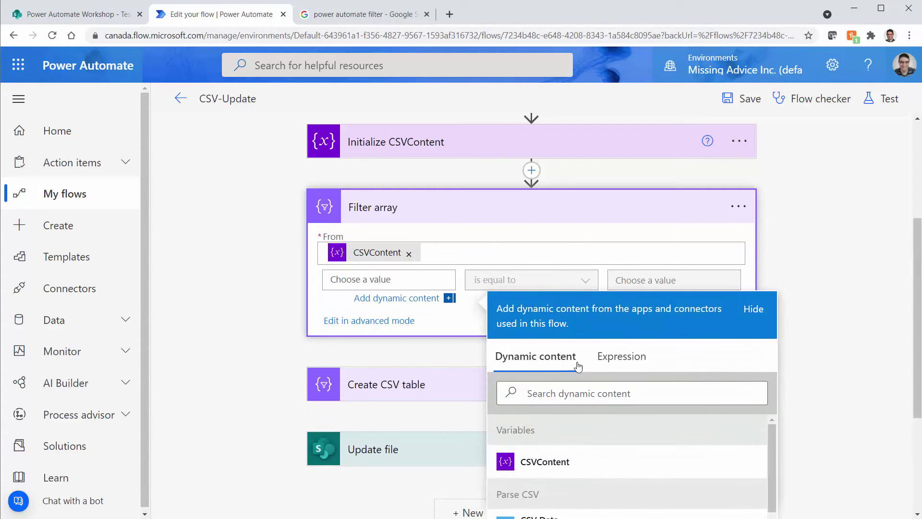
pyautogui.click(621, 356)
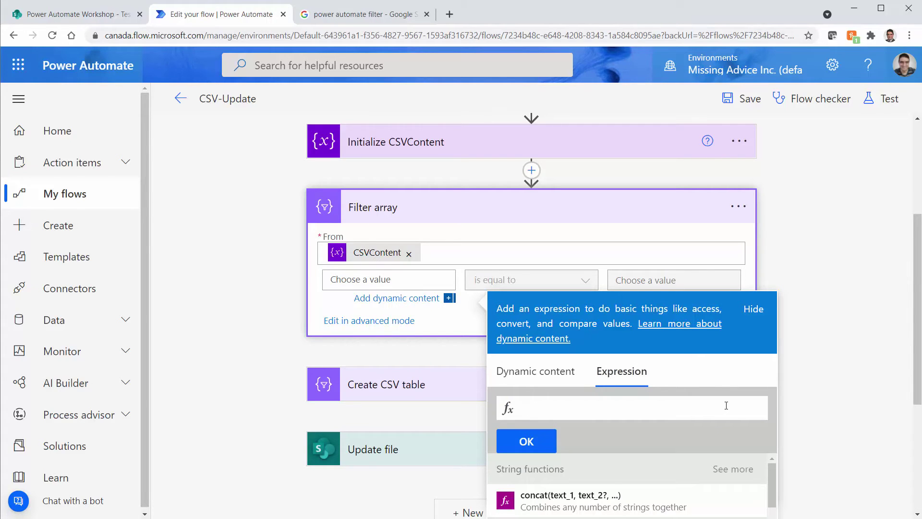
pyautogui.write('item().ID')
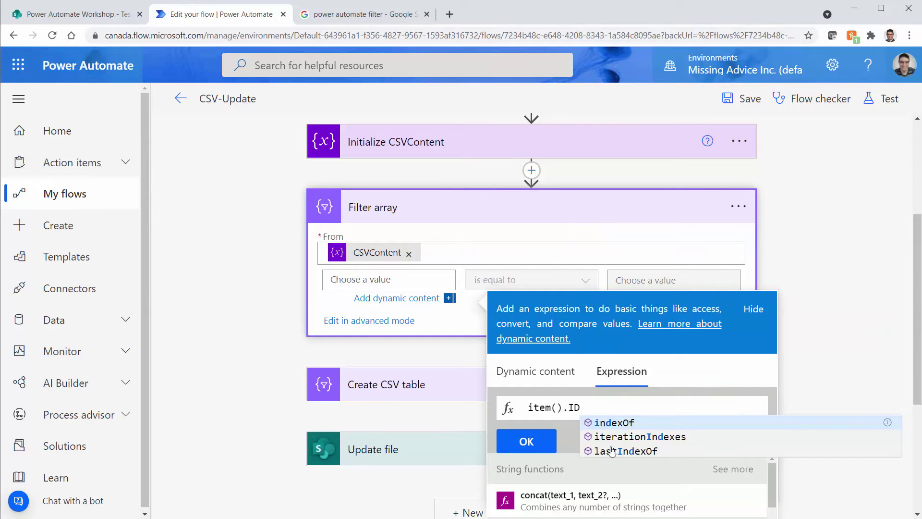
pyautogui.click(535, 446)
pyautogui.click(586, 280)
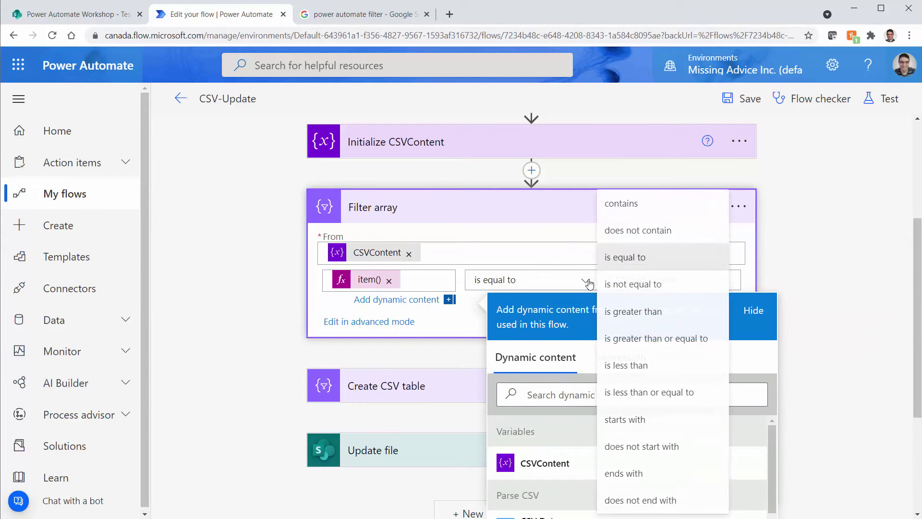
pyautogui.click(637, 283)
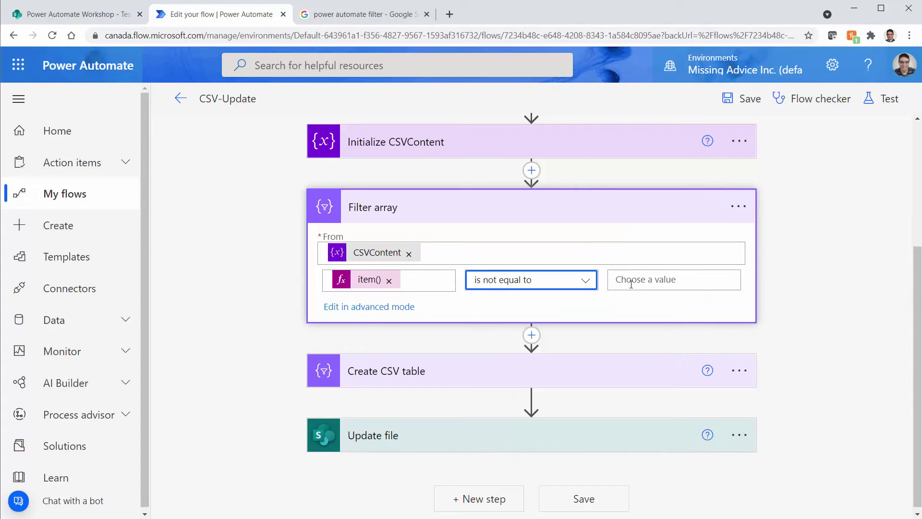
pyautogui.click(631, 280)
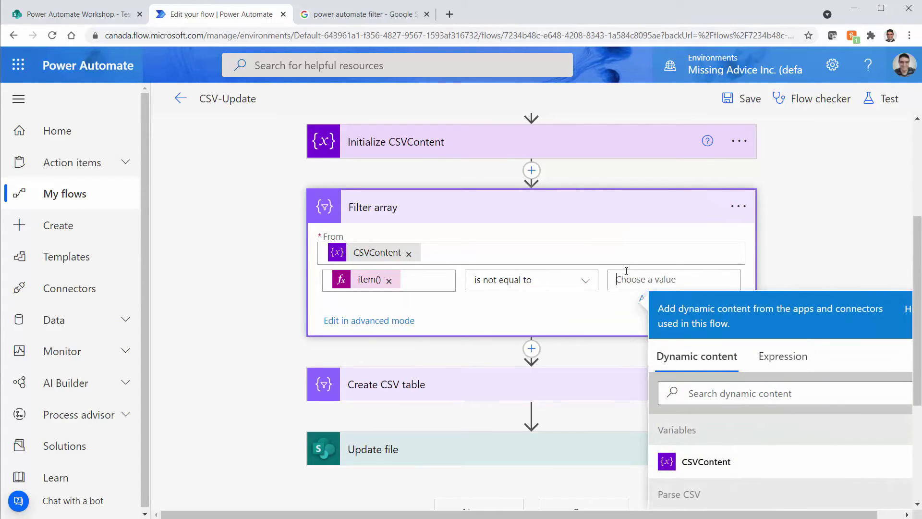
# Open SampleData.csv in the SharePoint library and check the ID of the record in row 4.
pyautogui.click(80, 15)
pyautogui.click(187, 311)
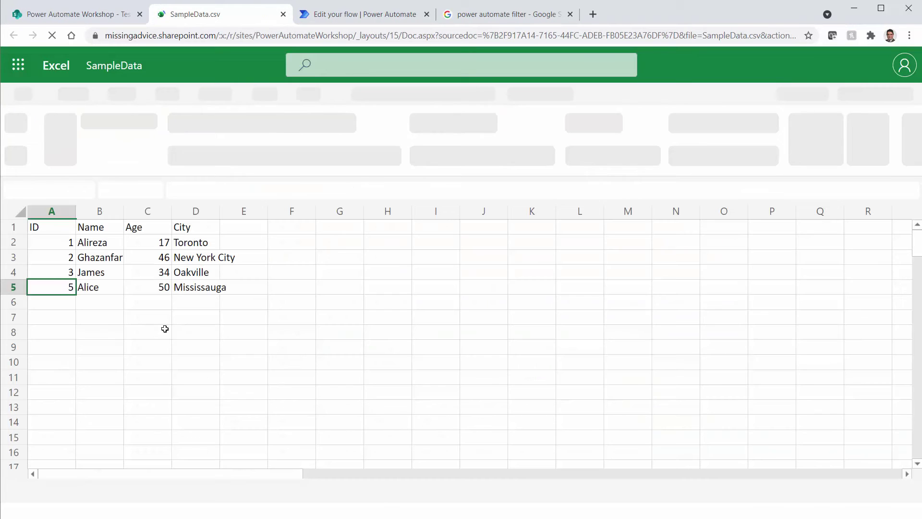
pyautogui.click(60, 269)
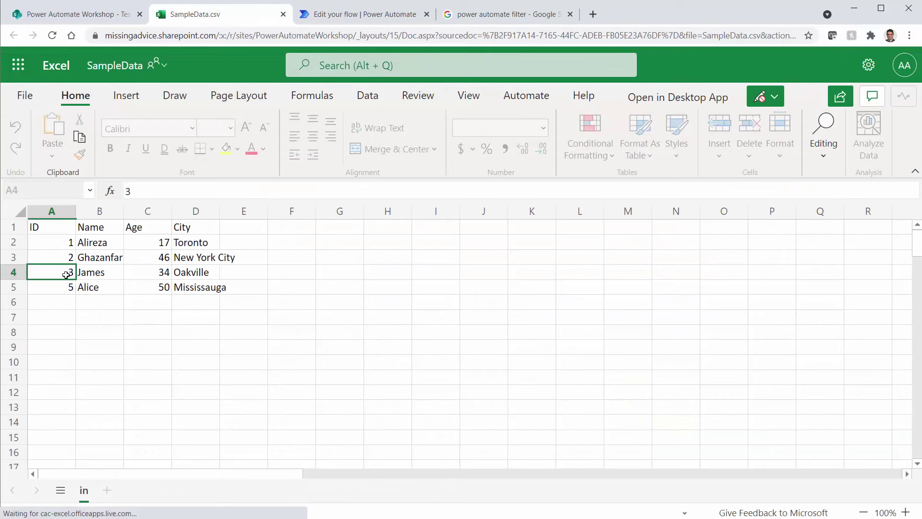
pyautogui.click(77, 14)
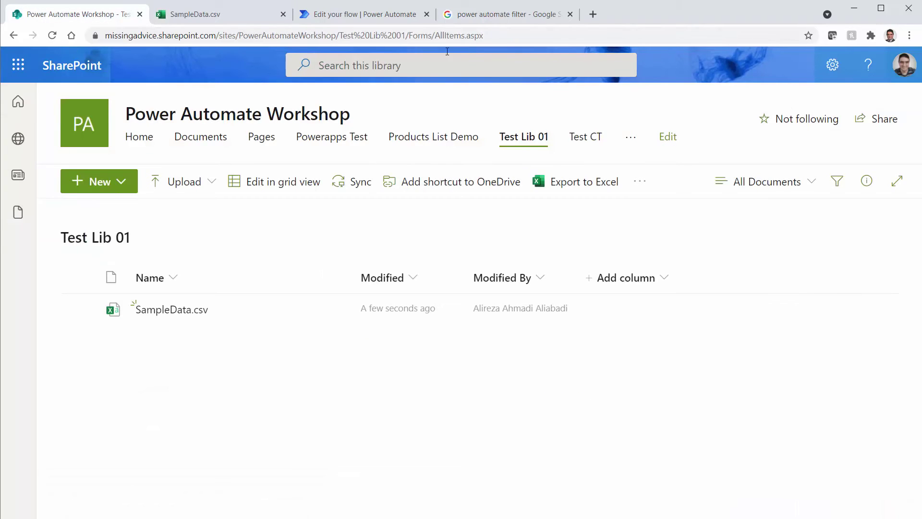
# Return to the CSV-Update flow, set the Filter array's comparison value to 3 and save the flow.
pyautogui.click(361, 14)
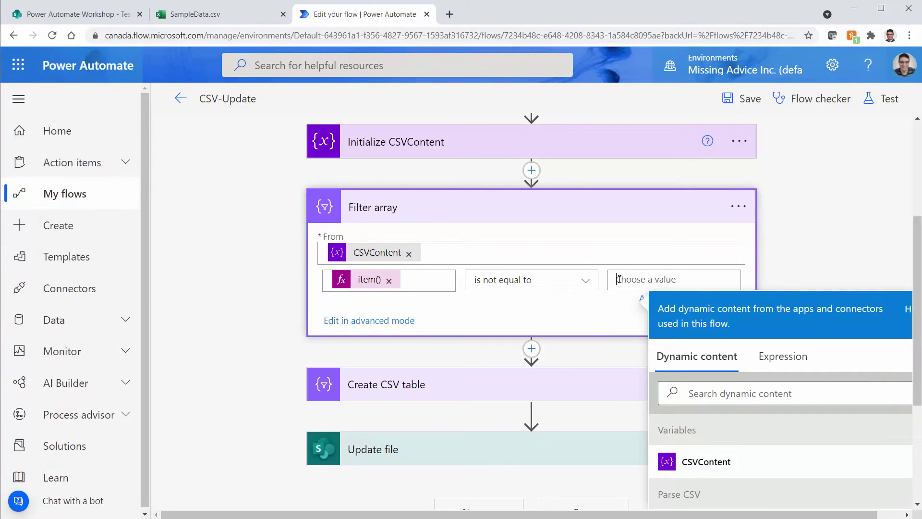
pyautogui.write('3')
pyautogui.click(824, 250)
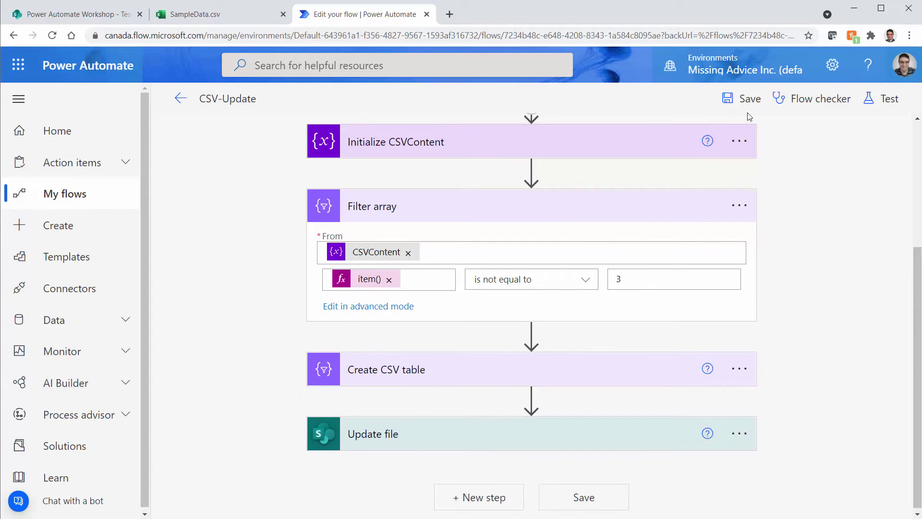
pyautogui.click(742, 99)
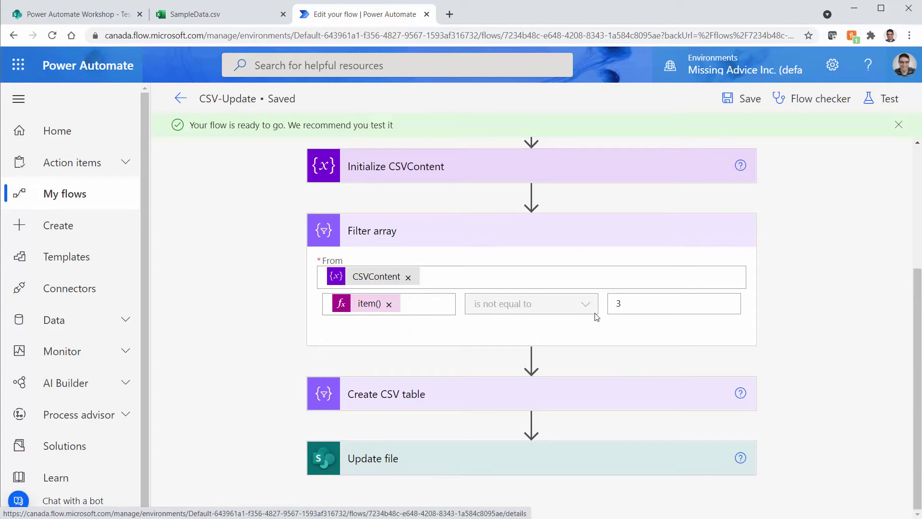
# Replace CSVContent with the Filter array Body as the From input of Create CSV table, and save the flow.
pyautogui.click(437, 396)
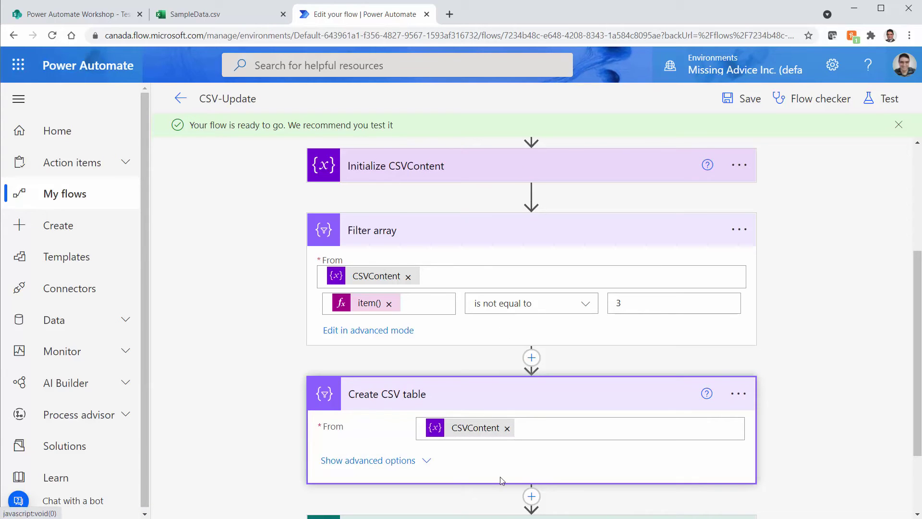
pyautogui.click(507, 427)
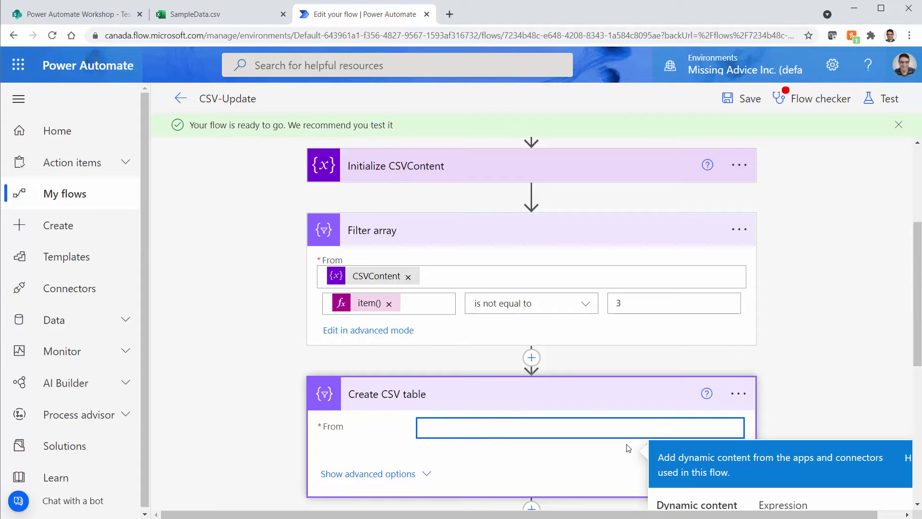
pyautogui.scroll(-3, 842, 384)
pyautogui.scroll(-4, 768, 413)
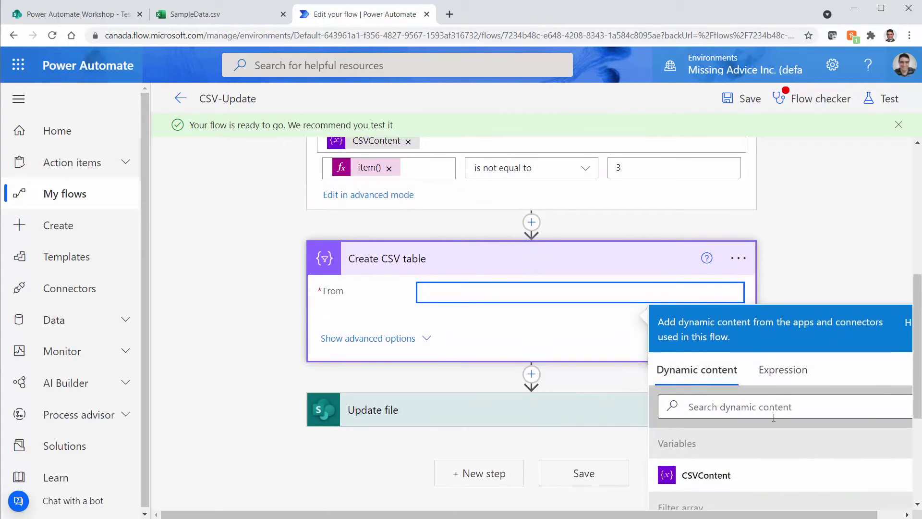
pyautogui.click(694, 374)
pyautogui.scroll(4, 300, 444)
pyautogui.scroll(5, 369, 402)
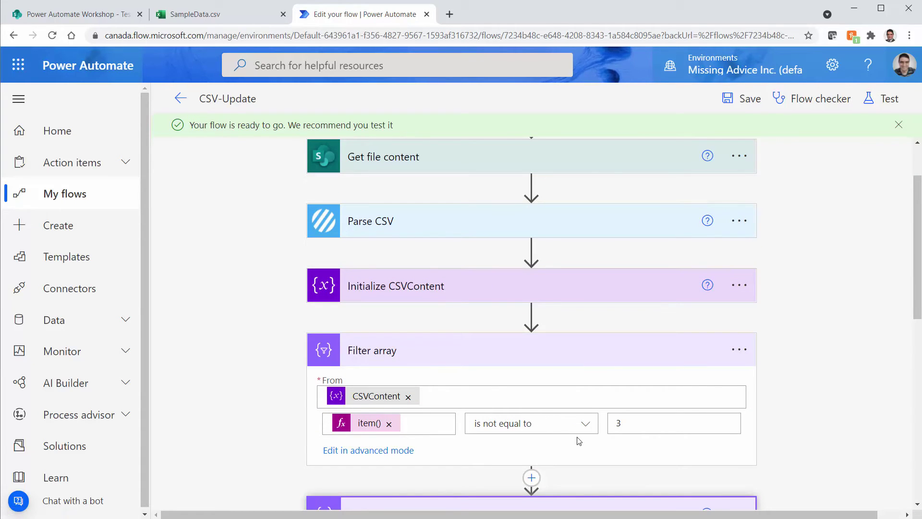
pyautogui.scroll(-3, 579, 440)
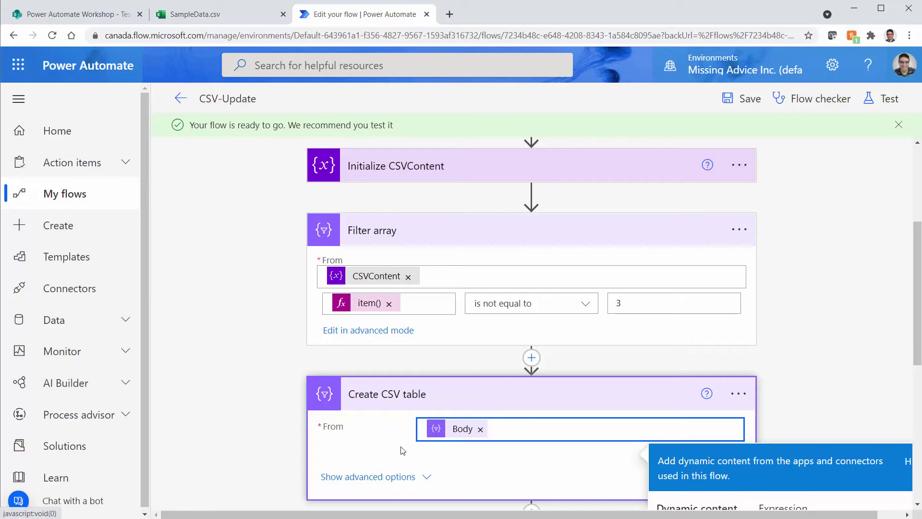
pyautogui.scroll(-3, 402, 427)
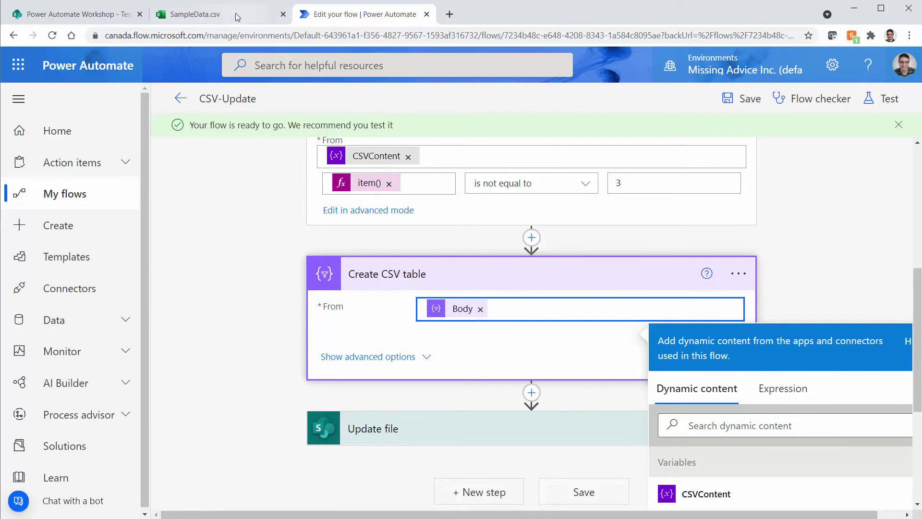
pyautogui.click(738, 101)
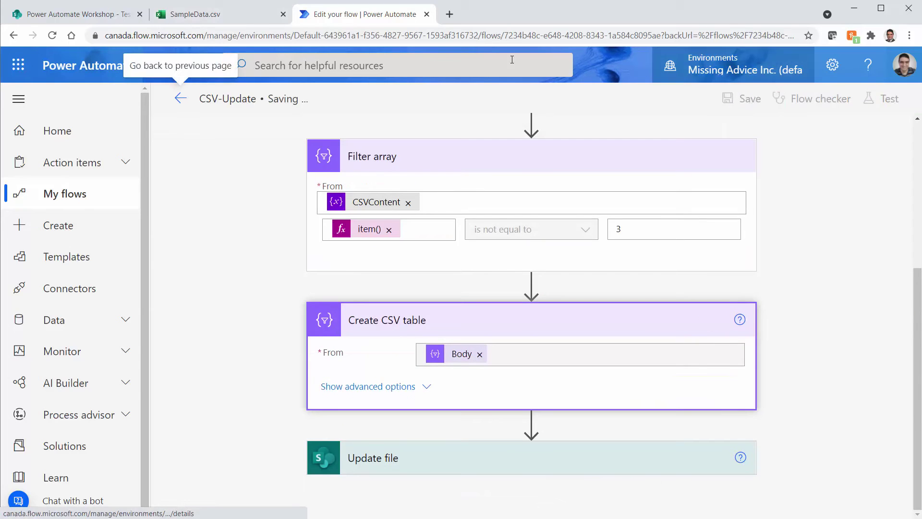
# Close the open SampleData.csv and run a manual test of the CSV-Update flow.
pyautogui.click(198, 12)
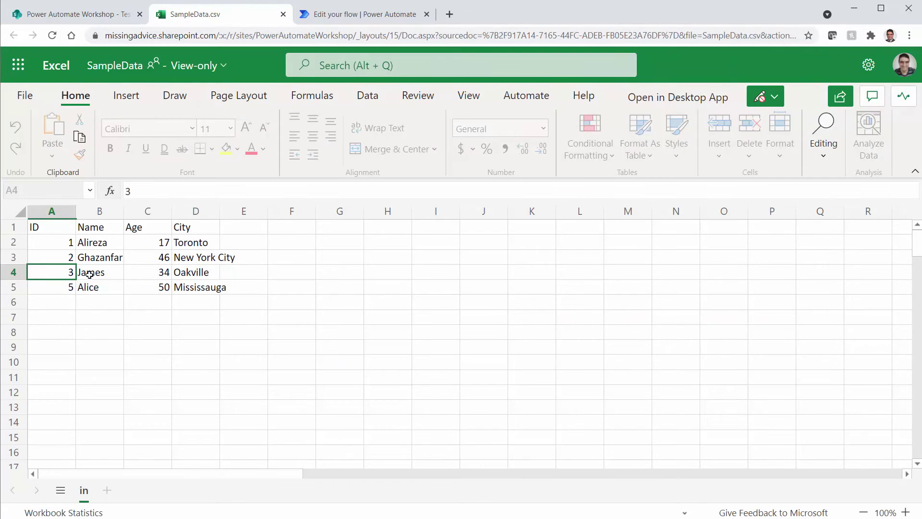
pyautogui.click(283, 15)
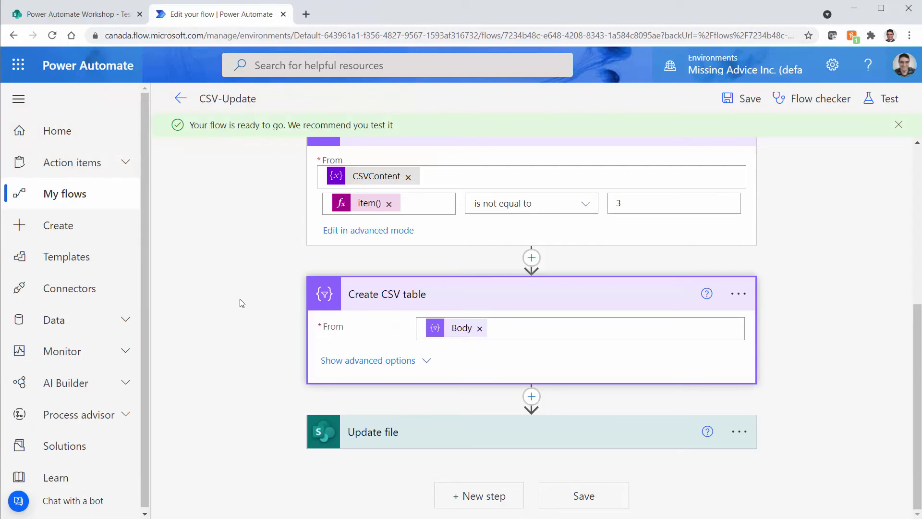
pyautogui.click(886, 100)
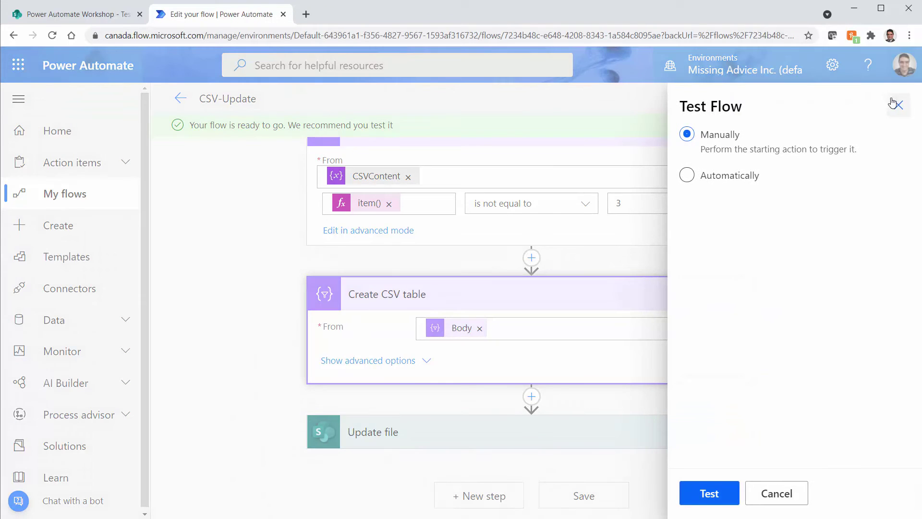
pyautogui.click(706, 497)
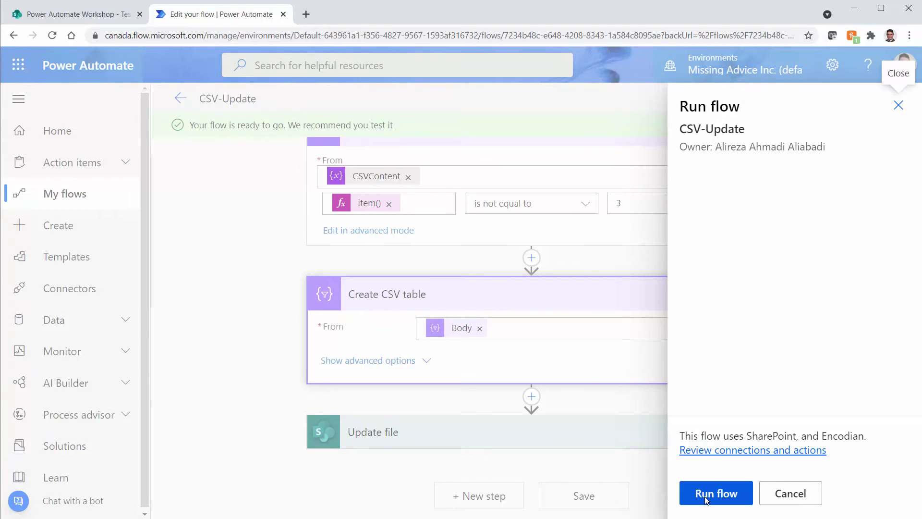
pyautogui.click(705, 499)
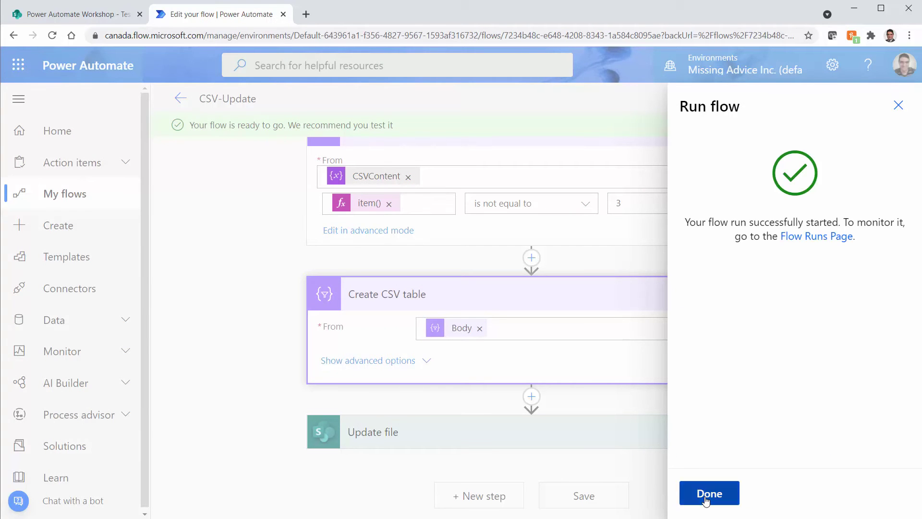
pyautogui.click(706, 494)
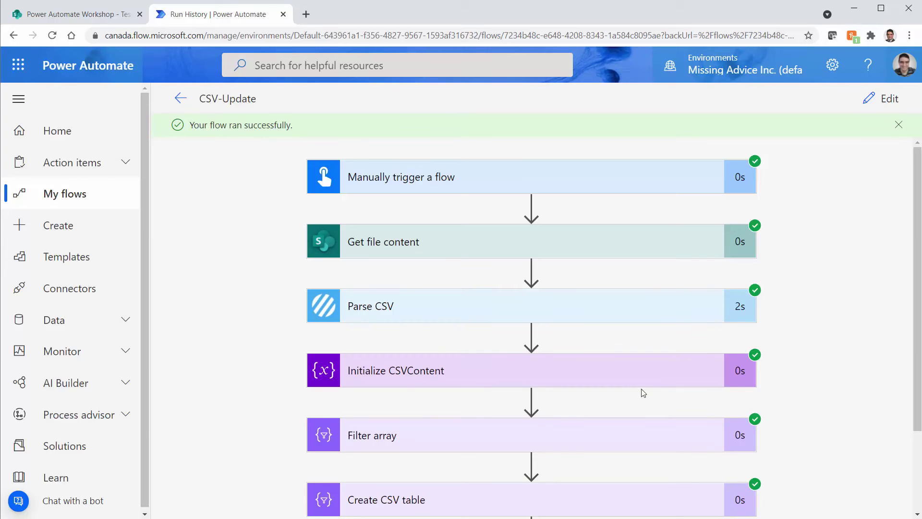
# Open SampleData.csv in the SharePoint library again and check whether the record with ID 3 was removed.
pyautogui.click(75, 14)
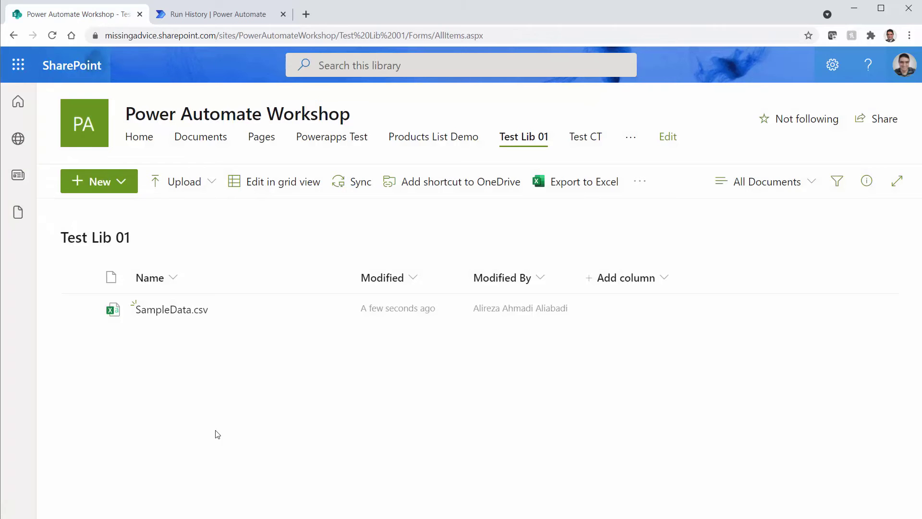
pyautogui.click(180, 312)
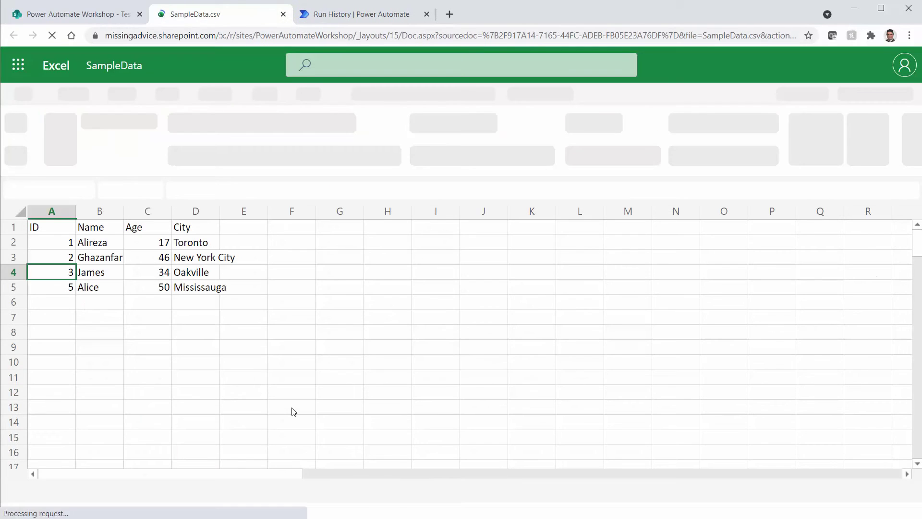
pyautogui.click(120, 280)
pyautogui.click(179, 277)
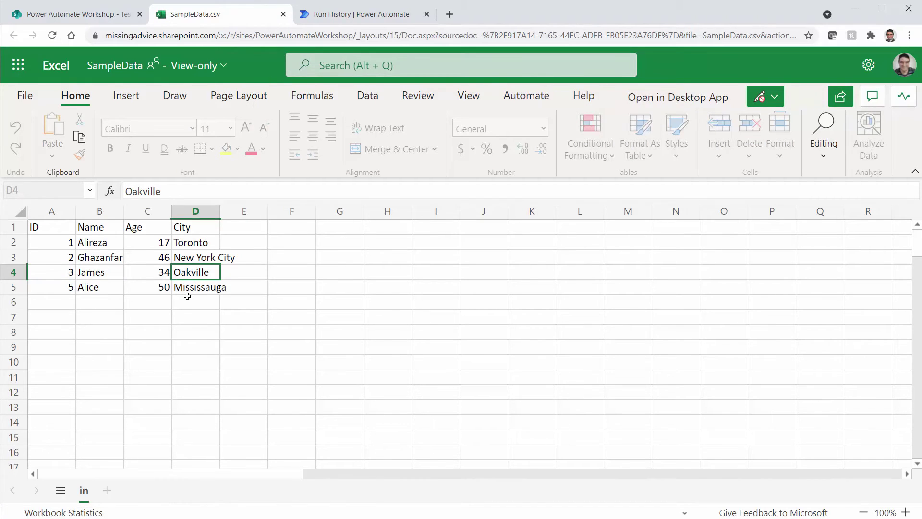
# Switch to Notepad and examine the ID key and its value in the sample JSON record.
pyautogui.hotkey('alt', 'Tab')
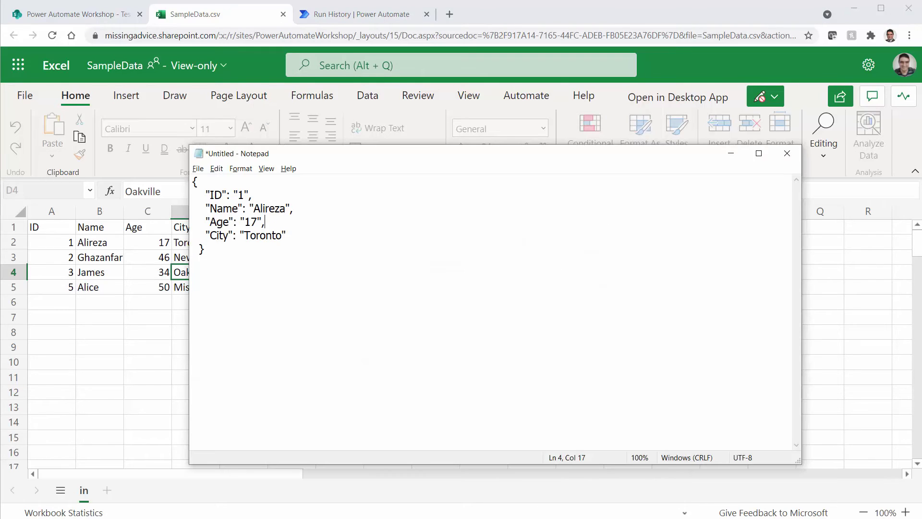
pyautogui.hotkey('ctrl', 'a')
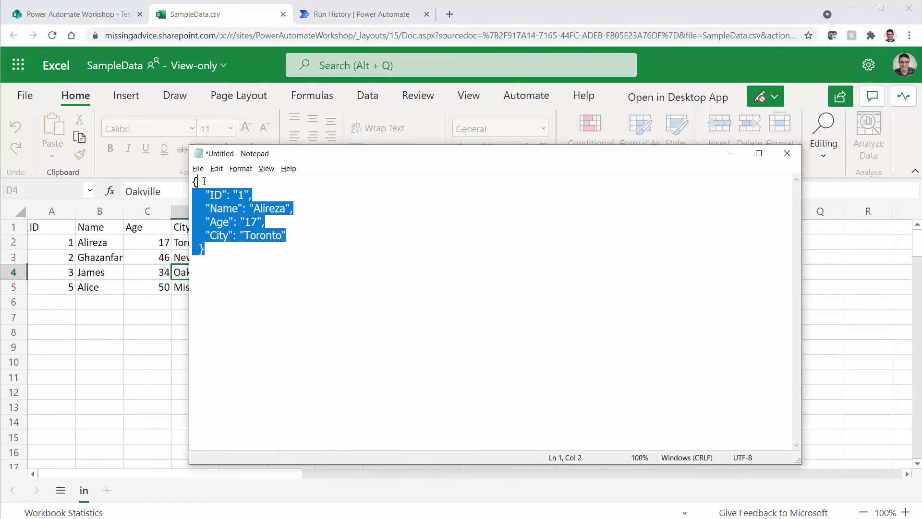
pyautogui.click(305, 289)
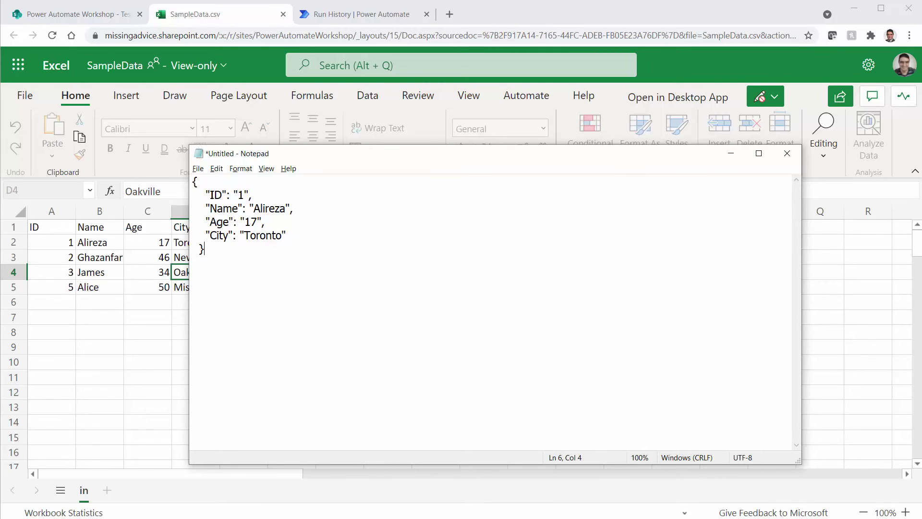
pyautogui.moveTo(211, 194); pyautogui.dragTo(223, 193)
pyautogui.moveTo(233, 194); pyautogui.dragTo(250, 194)
# Edit the CSV-Update flow, replace the Filter array comparison value with the expression string(3), and save the flow.
pyautogui.click(318, 20)
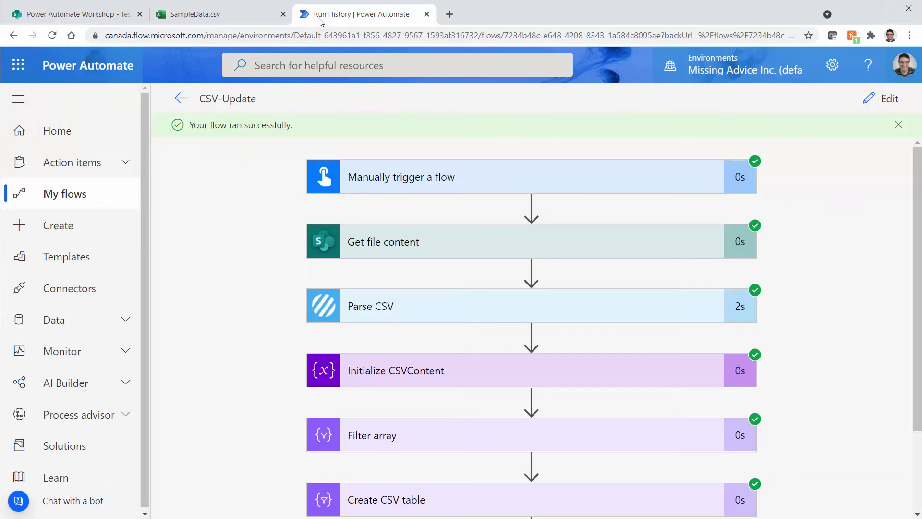
pyautogui.click(887, 100)
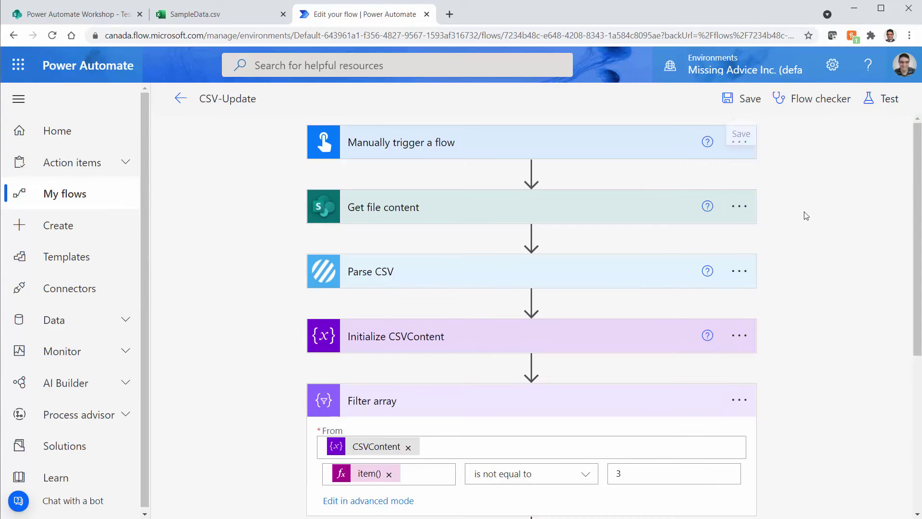
pyautogui.scroll(-3, 768, 413)
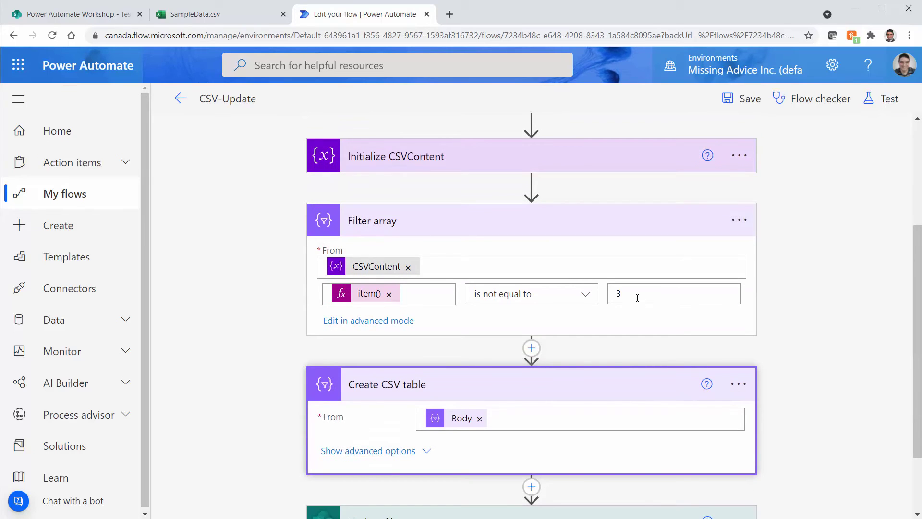
pyautogui.click(637, 298)
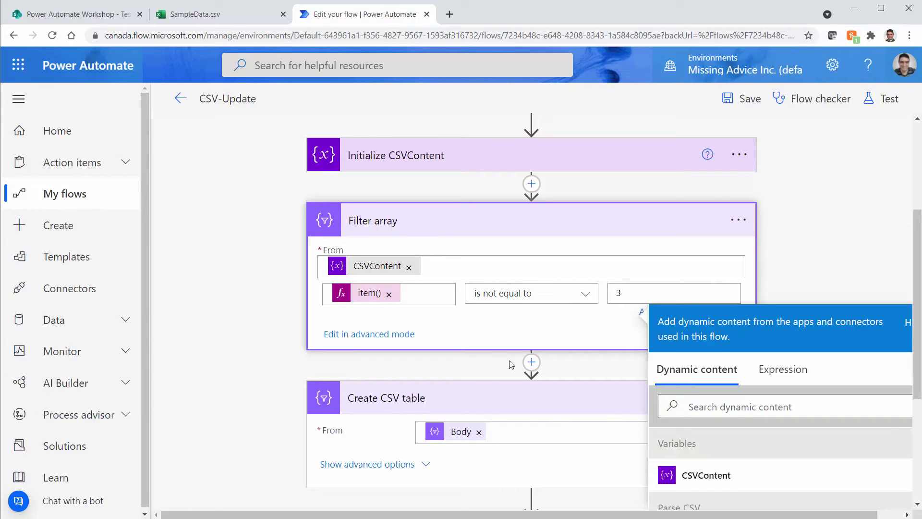
pyautogui.scroll(-3, 721, 259)
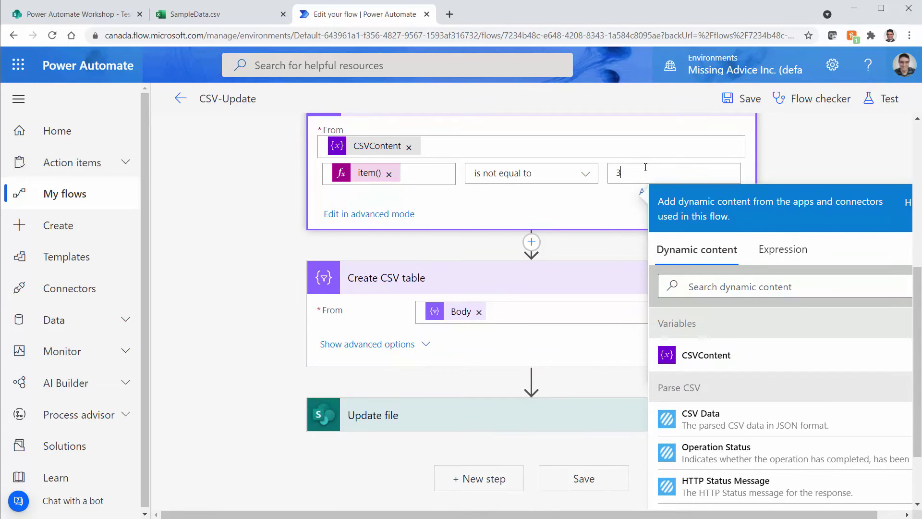
pyautogui.press('BackSpace')
pyautogui.click(783, 249)
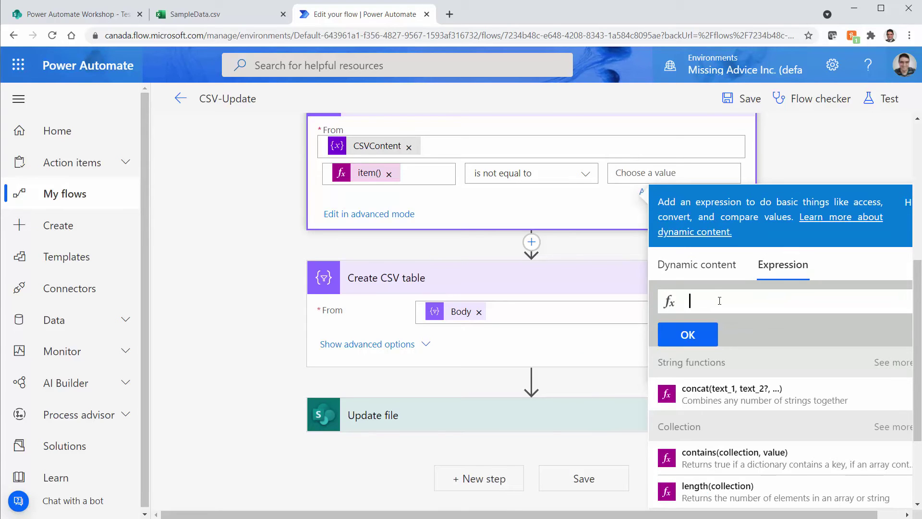
pyautogui.write('stri')
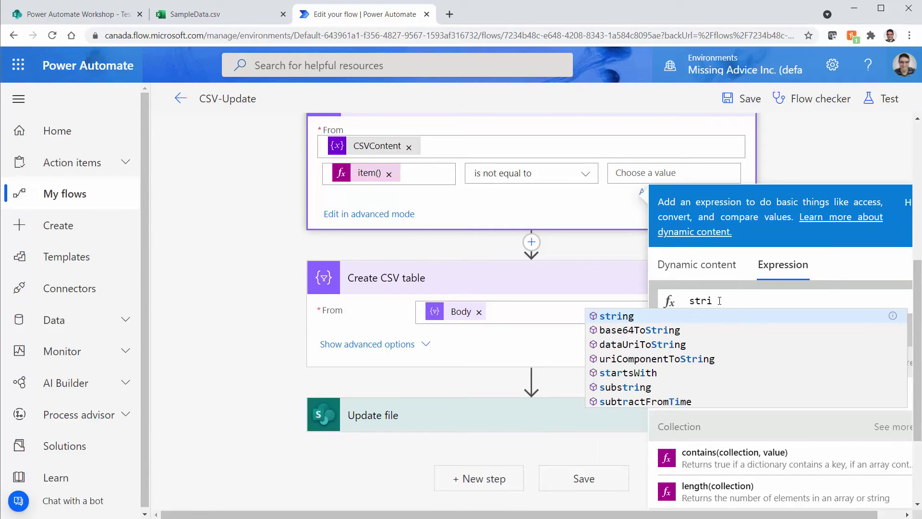
pyautogui.write('ng')
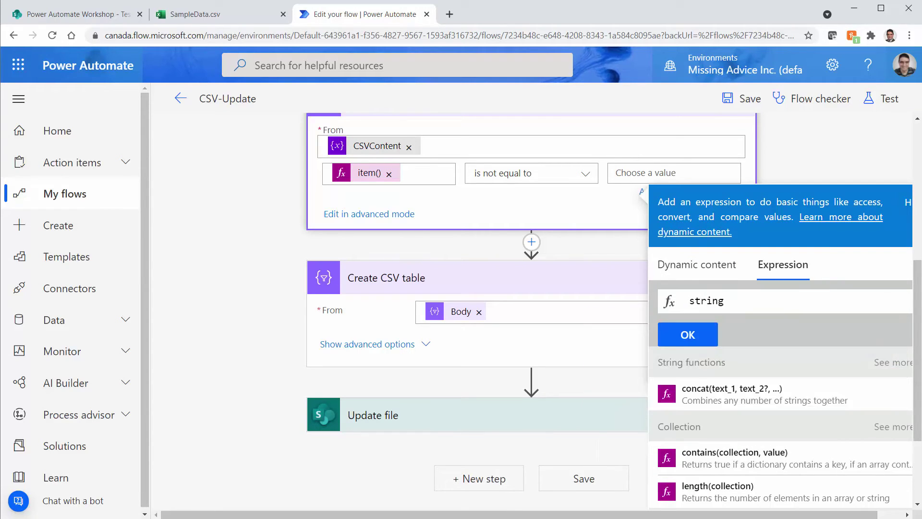
pyautogui.write('(3)')
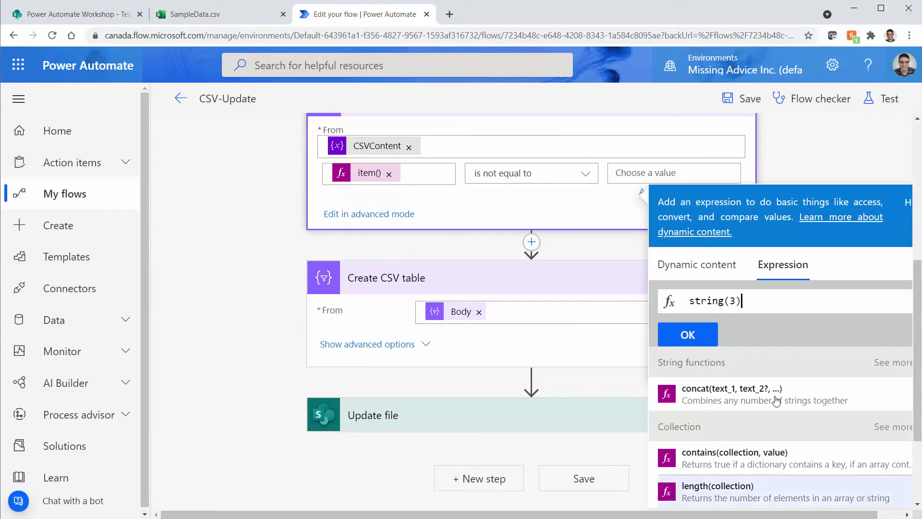
pyautogui.click(705, 341)
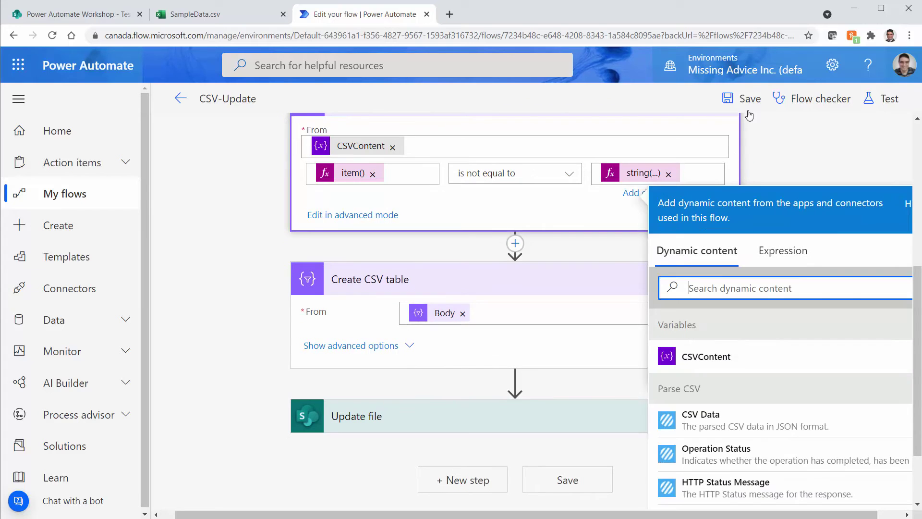
pyautogui.click(747, 99)
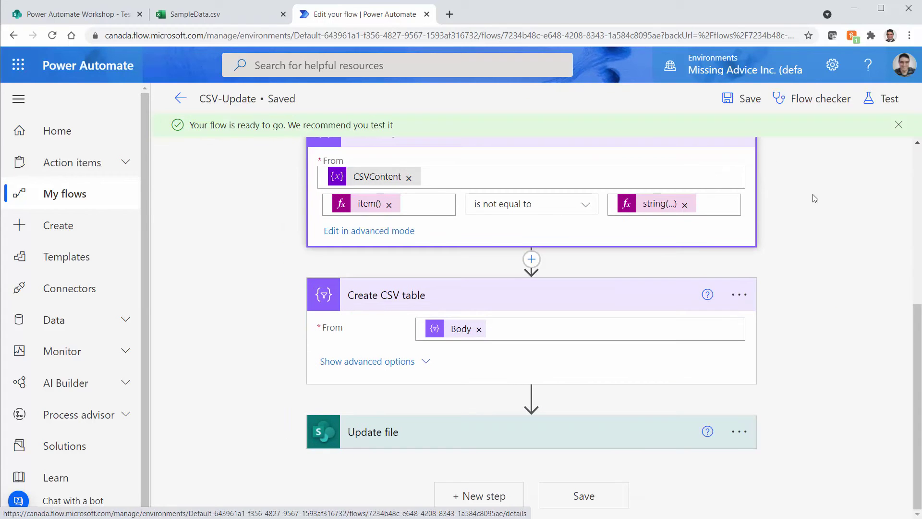
# Close the open SampleData.csv, save the CSV-Update flow again and run a manual test of it.
pyautogui.click(227, 19)
pyautogui.click(283, 14)
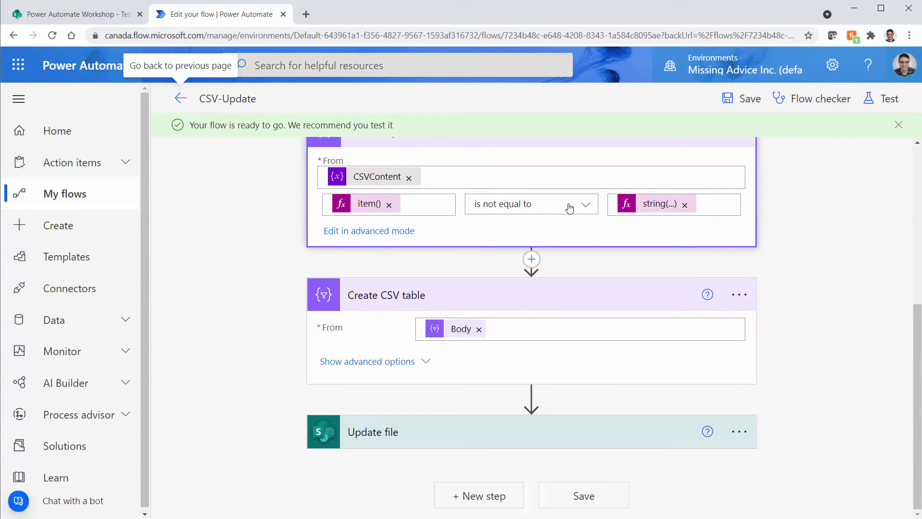
pyautogui.click(748, 99)
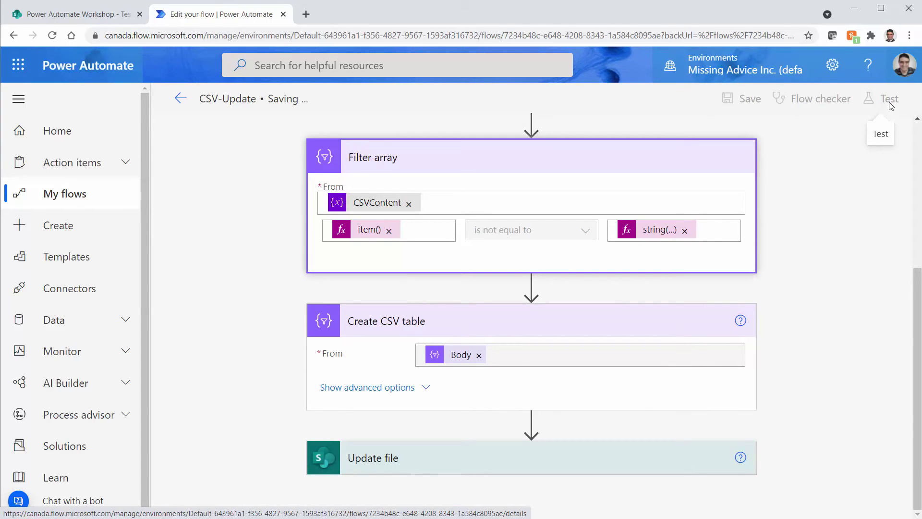
pyautogui.click(889, 101)
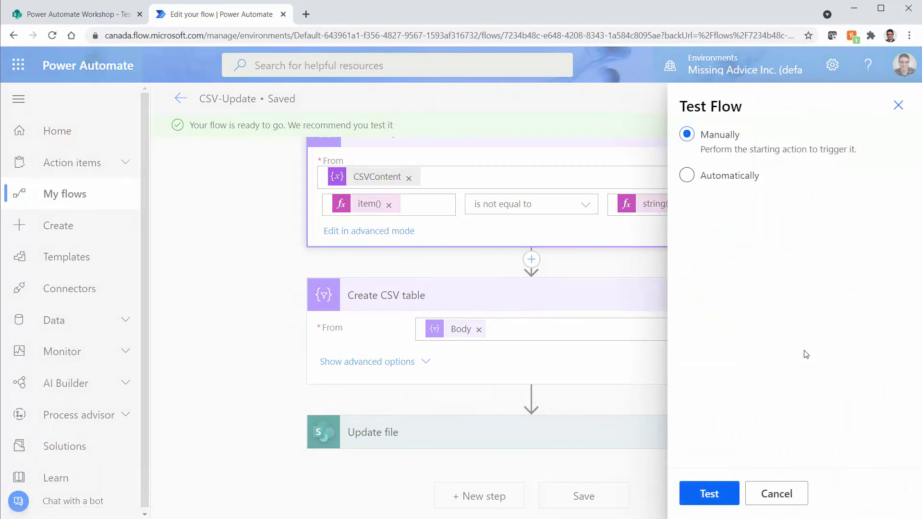
pyautogui.click(724, 494)
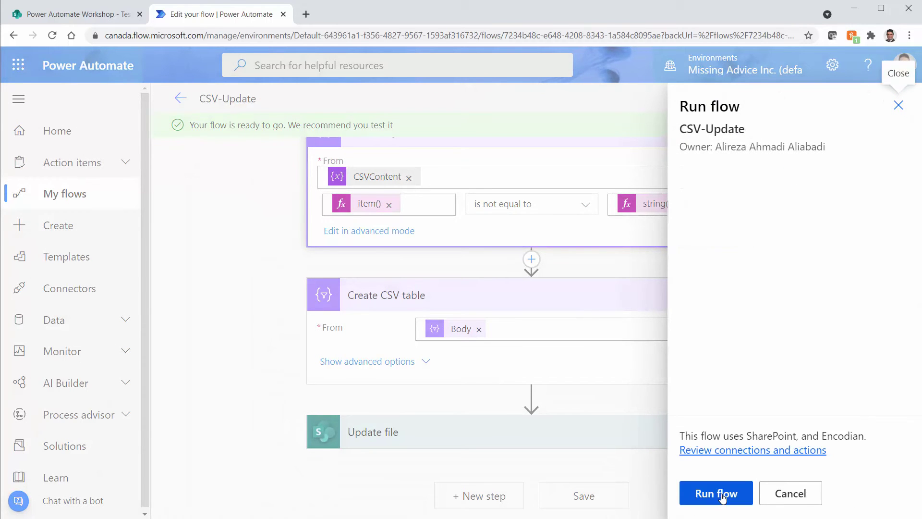
pyautogui.click(723, 496)
pyautogui.click(721, 495)
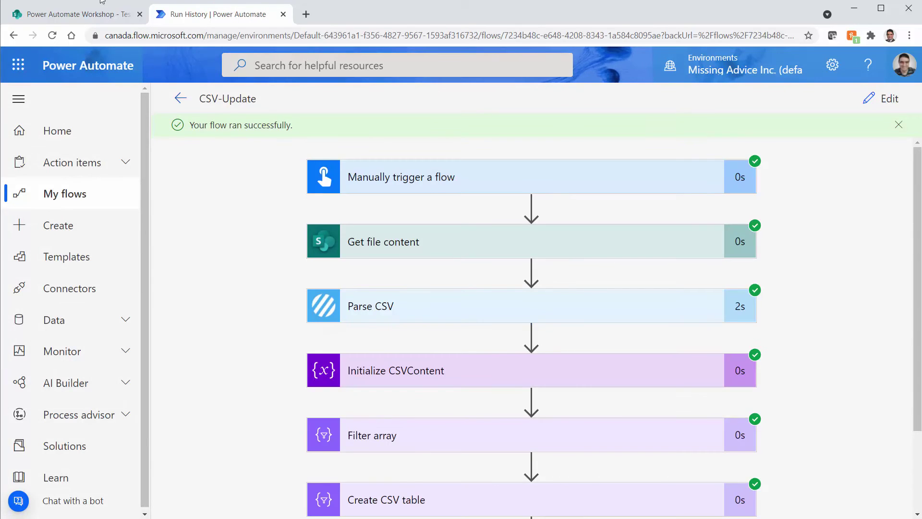
# Open SampleData.csv from Test Lib 01 in SharePoint and check the remaining records for ID 3.
pyautogui.click(83, 13)
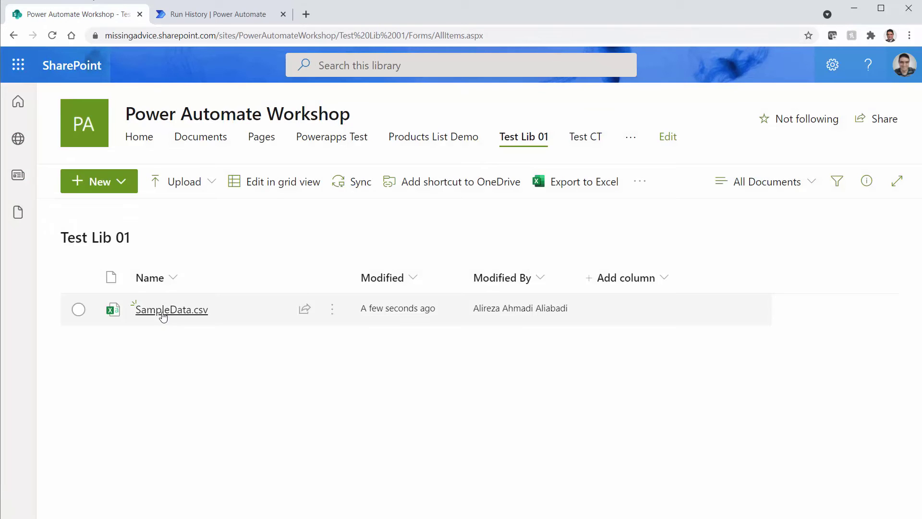
pyautogui.click(144, 310)
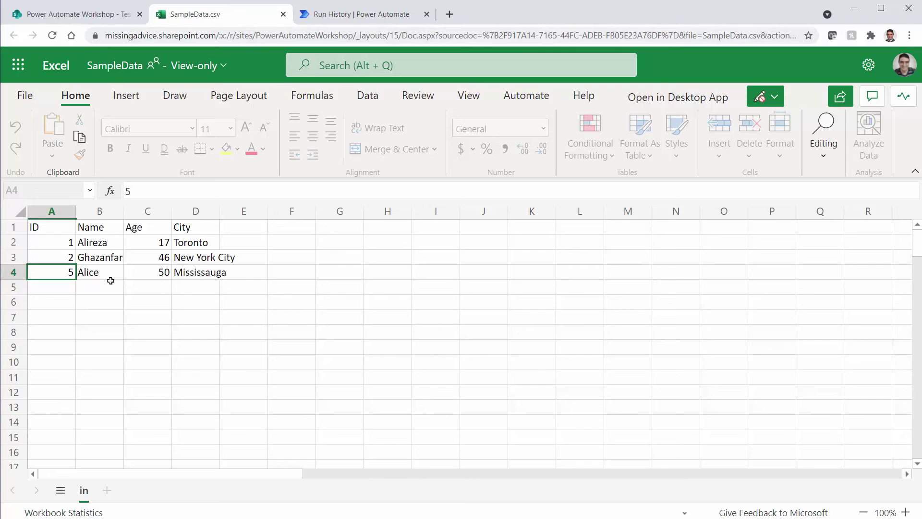
pyautogui.click(160, 273)
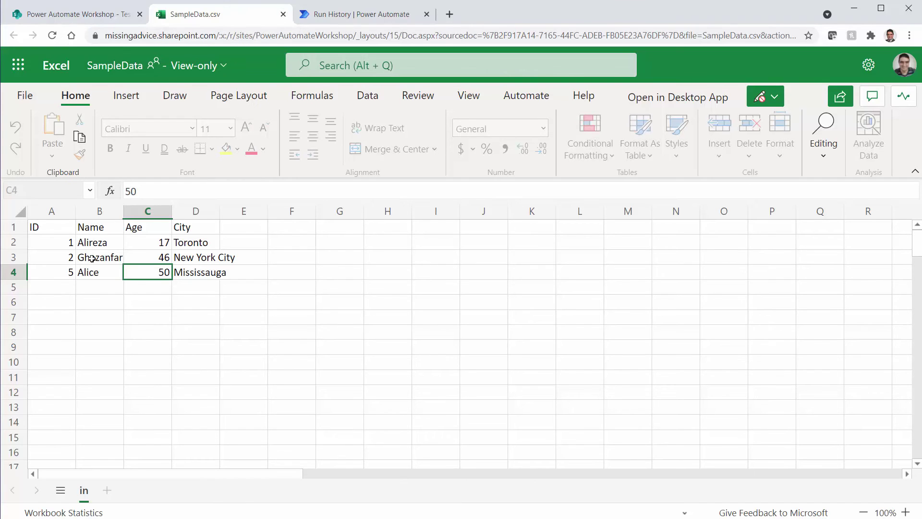
# Return to editing the CSV-Update flow and delete the Filter array action.
pyautogui.click(344, 15)
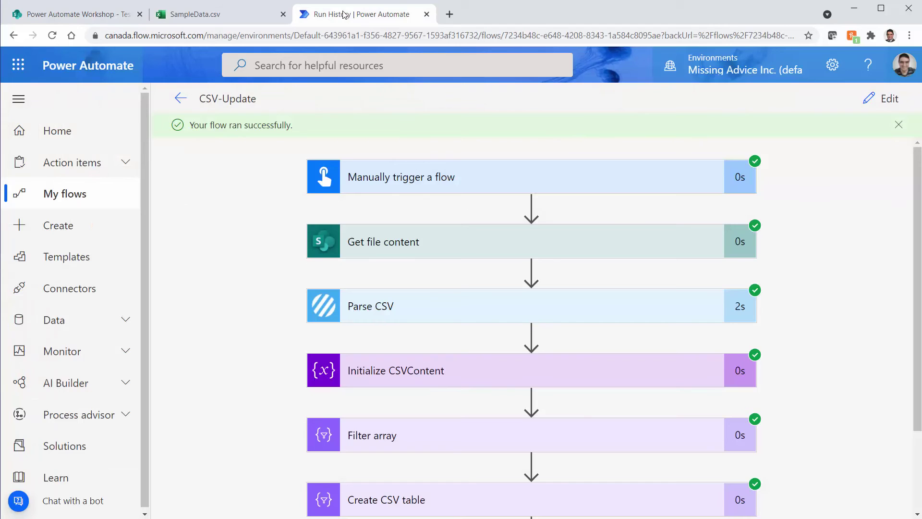
pyautogui.click(893, 101)
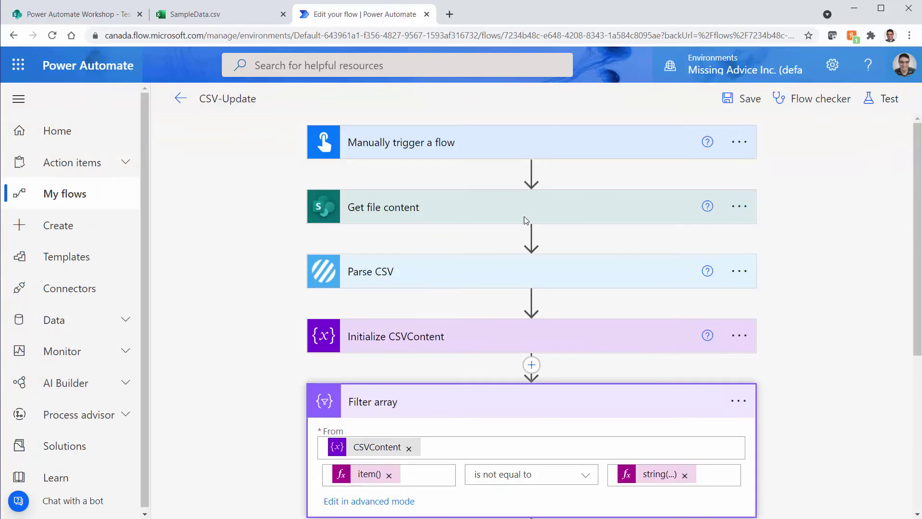
pyautogui.scroll(-3, 741, 352)
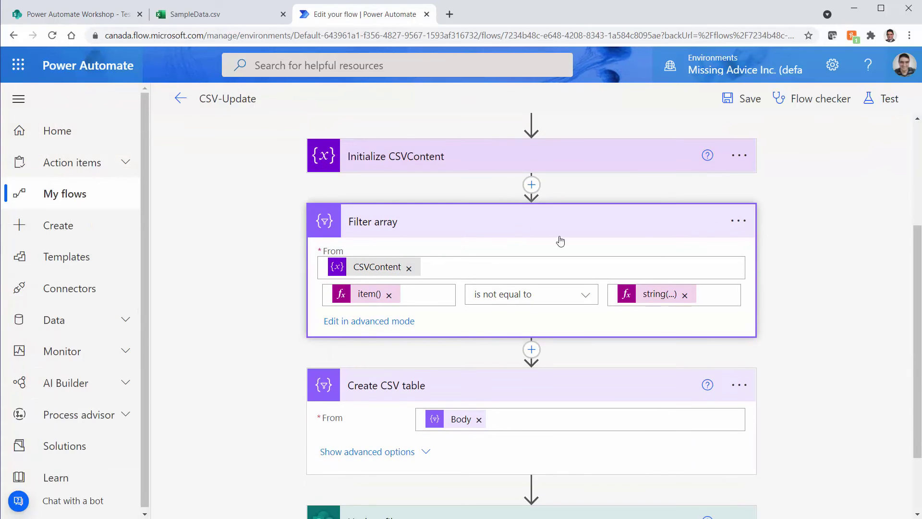
pyautogui.click(738, 221)
pyautogui.click(606, 408)
pyautogui.click(472, 318)
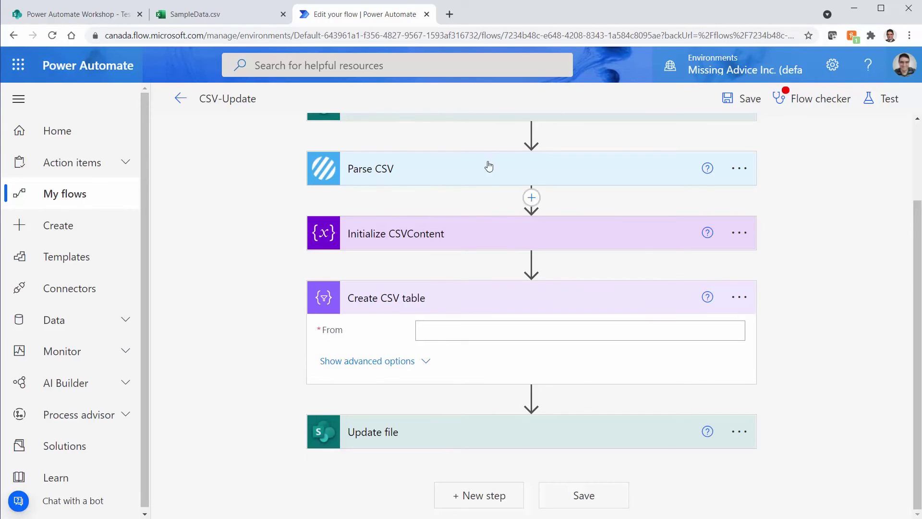
# Insert a Select data operation between Initialize CSVContent and Create CSV table.
pyautogui.click(531, 263)
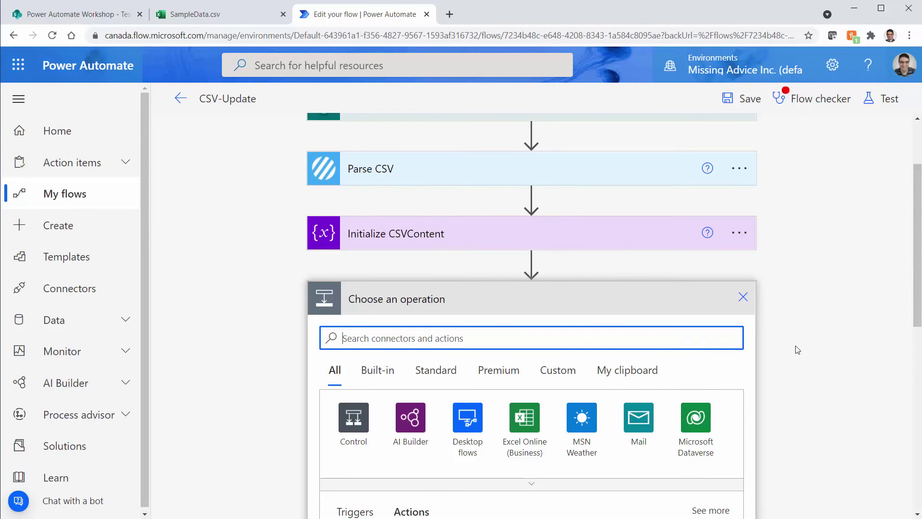
pyautogui.write('sel')
pyautogui.write('ect')
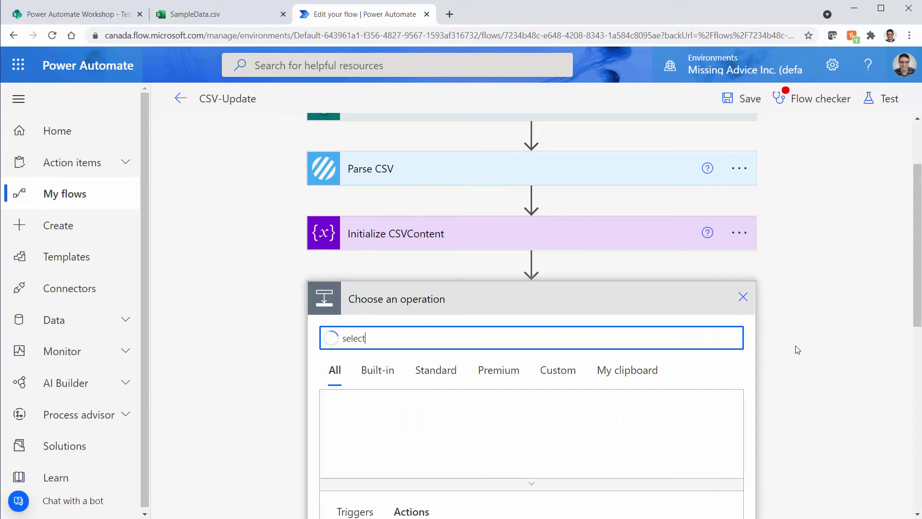
pyautogui.scroll(-3, 827, 351)
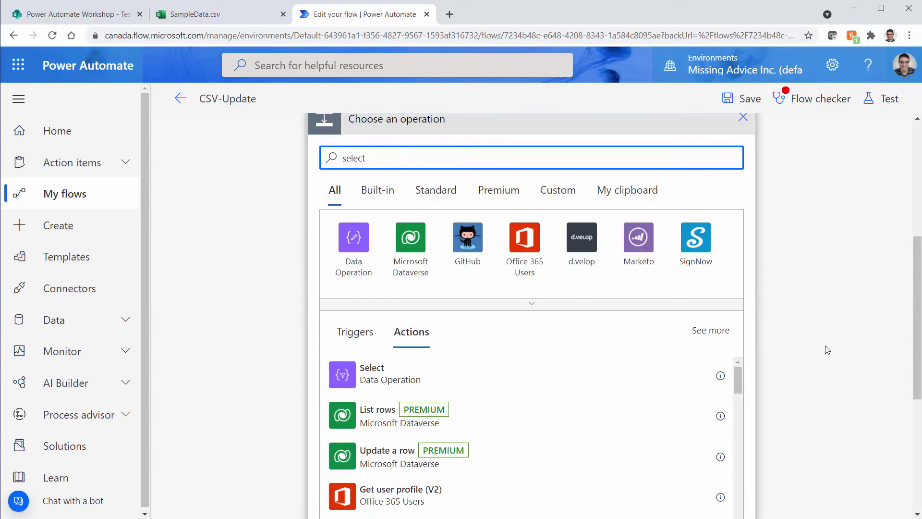
pyautogui.click(361, 374)
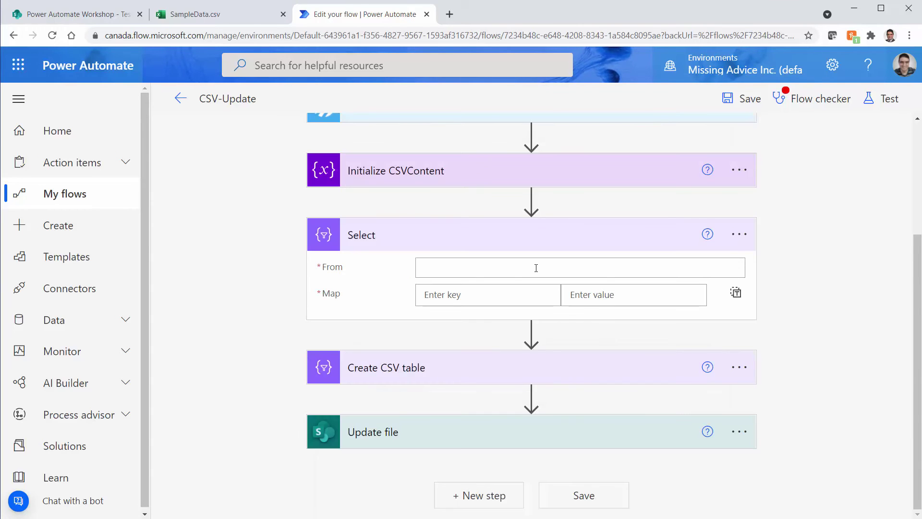
# Set the From input of the Select action to the CSVContent variable.
pyautogui.click(466, 267)
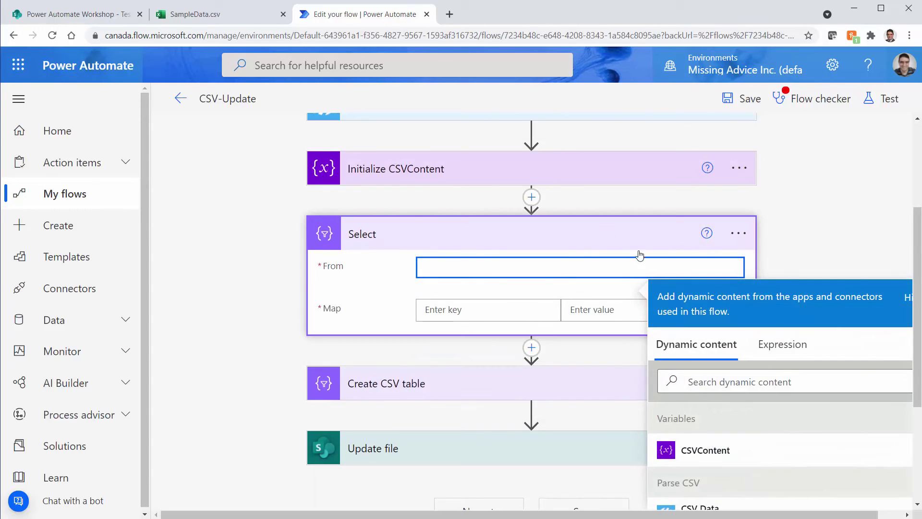
pyautogui.click(705, 450)
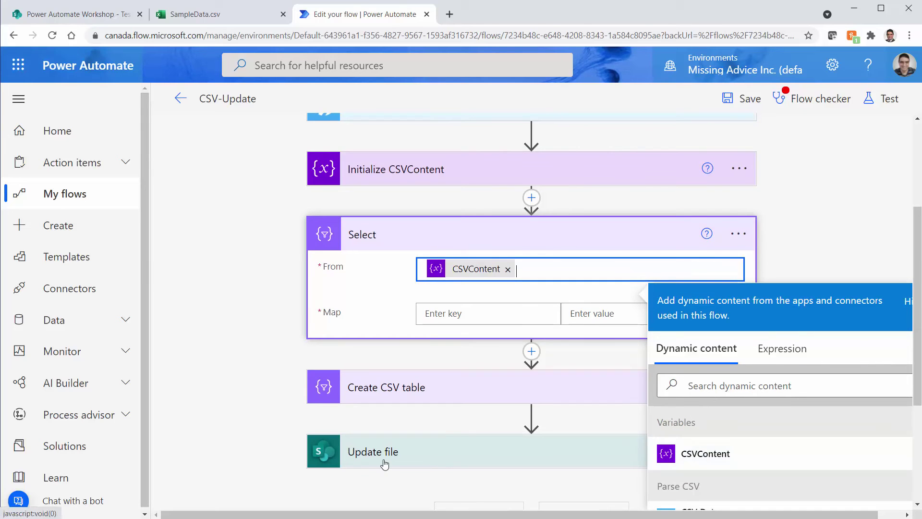
pyautogui.scroll(-2, 383, 463)
pyautogui.click(344, 189)
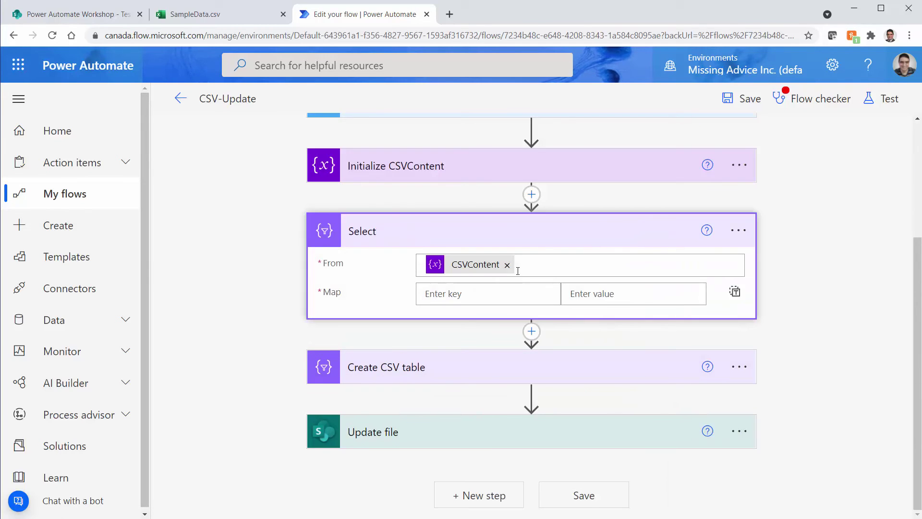
# Enter ID as the first key in the Select action's Map and start a second key row.
pyautogui.click(446, 298)
pyautogui.write('ID')
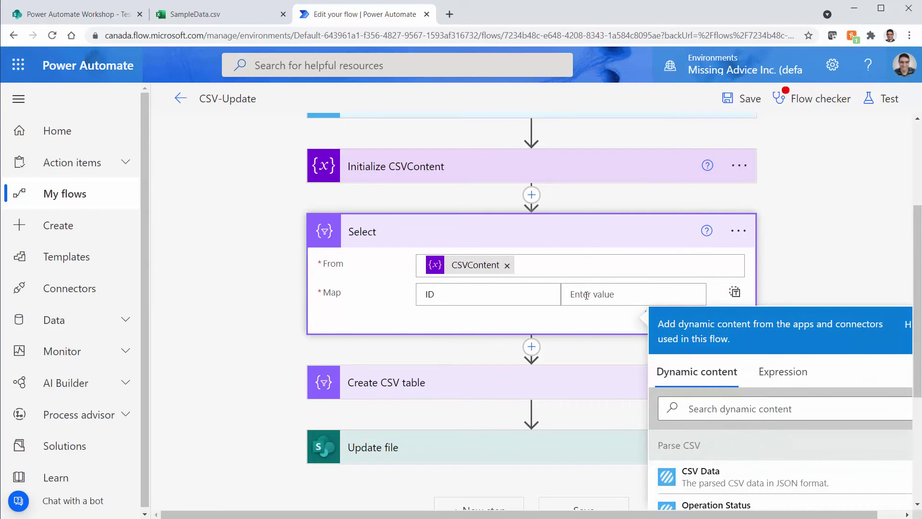
pyautogui.scroll(-1, 591, 295)
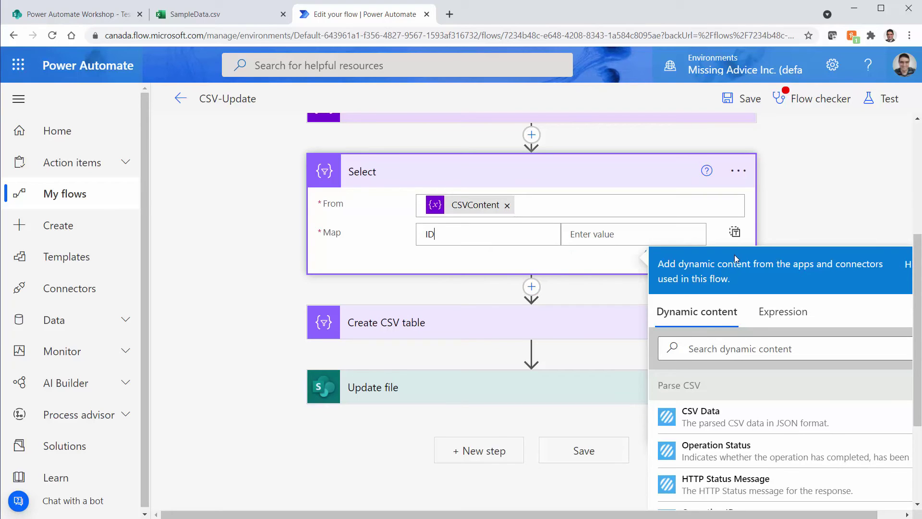
pyautogui.click(593, 260)
pyautogui.click(486, 287)
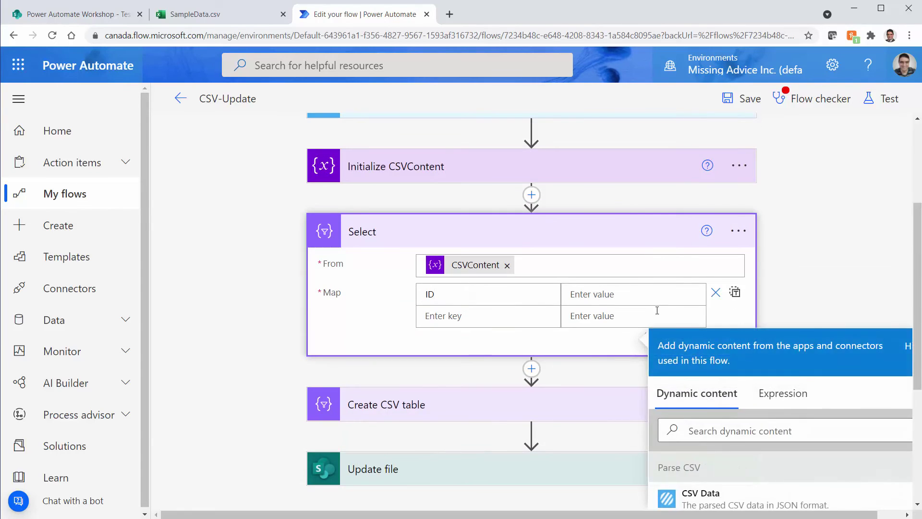
# Copy the word Name from the JSON sample in Notepad and paste it as the second Map key of the Select action.
pyautogui.hotkey('alt', 'Tab')
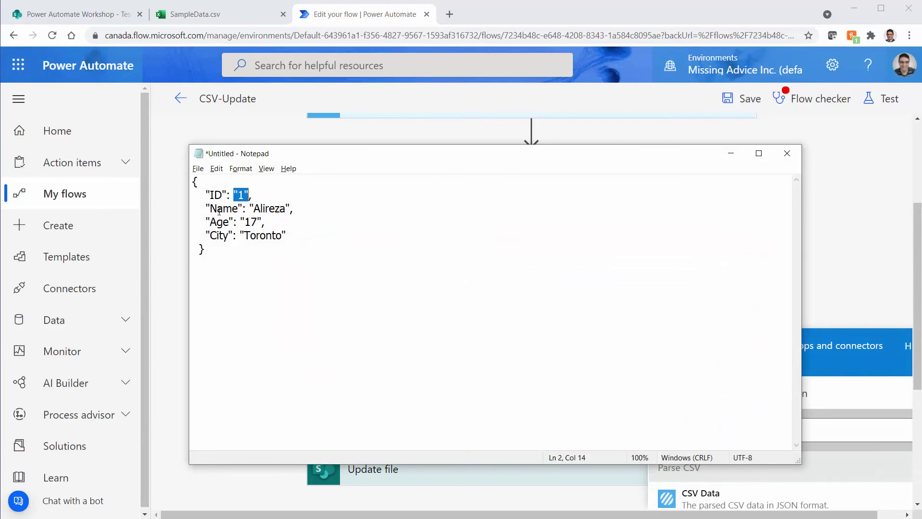
pyautogui.doubleClick(227, 212)
pyautogui.press('Right')
pyautogui.hotkey('ctrl', 'shift', 'Left')
pyautogui.hotkey('shift', 'Right')
pyautogui.hotkey('ctrl', 'c')
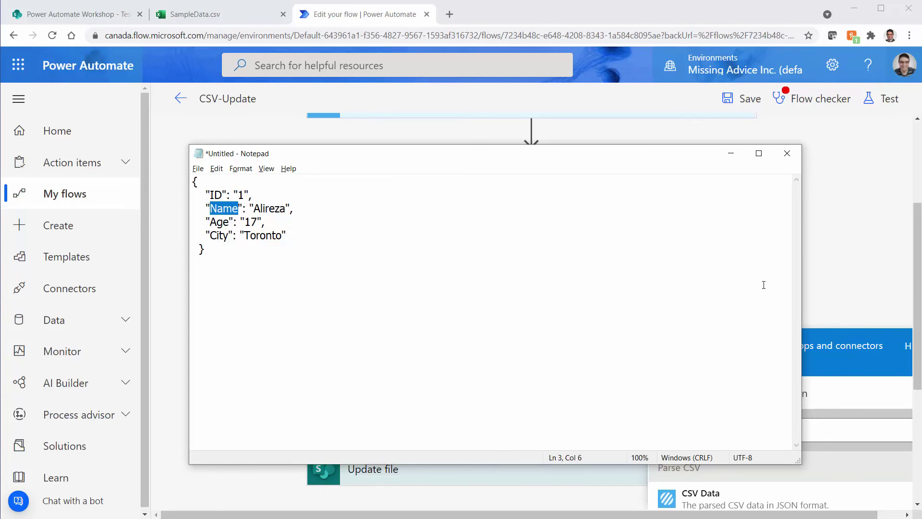
pyautogui.hotkey('alt', 'Tab')
pyautogui.hotkey('ctrl', 'v')
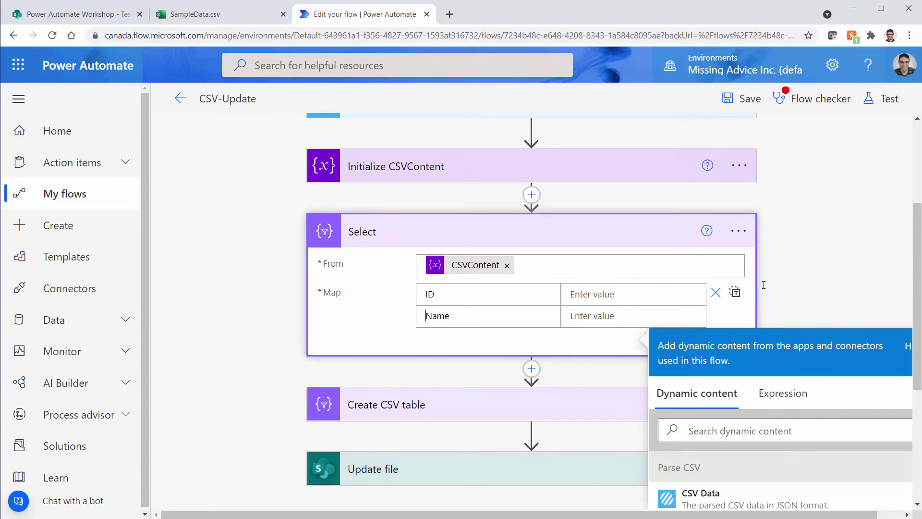
# Add Age and City as the third and fourth Map keys, consulting the JSON sample in Notepad.
pyautogui.click(492, 342)
pyautogui.click(470, 338)
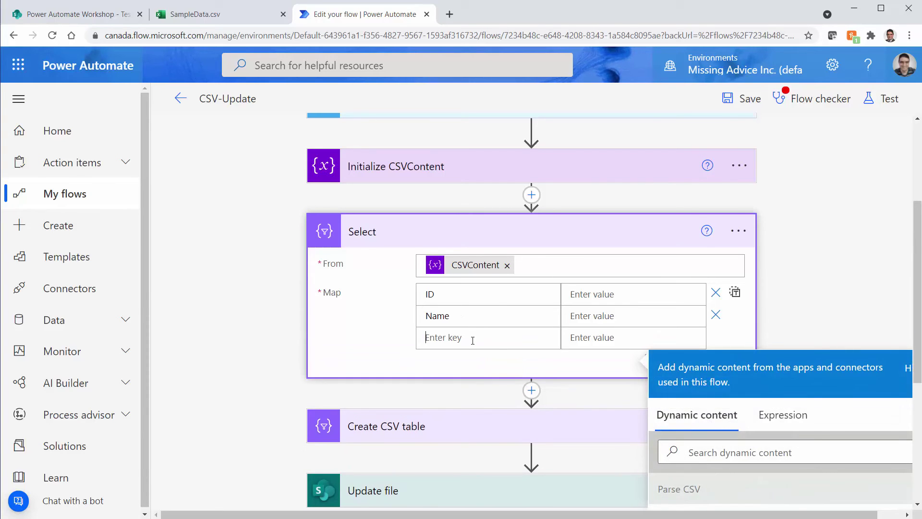
pyautogui.hotkey('alt', 'Tab')
pyautogui.hotkey('alt', 'Tab')
pyautogui.write('Age')
pyautogui.click(425, 355)
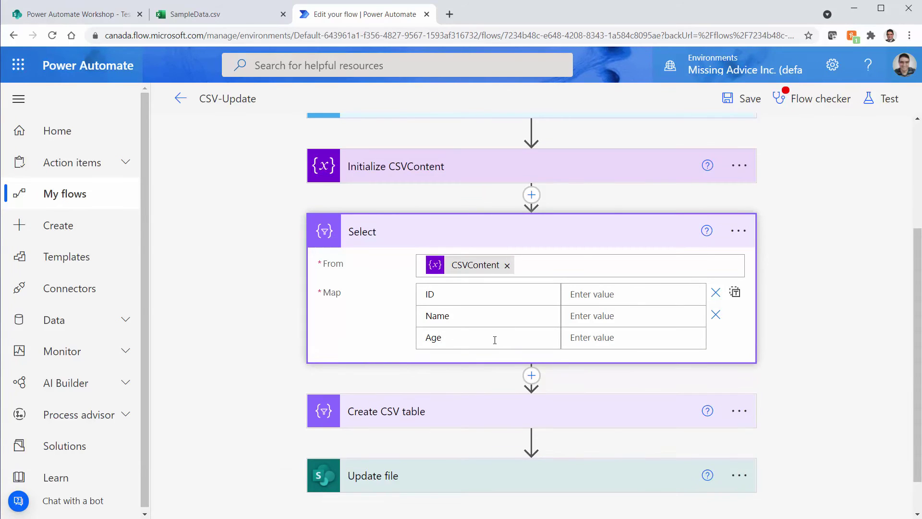
pyautogui.click(452, 361)
pyautogui.hotkey('alt', 'Tab')
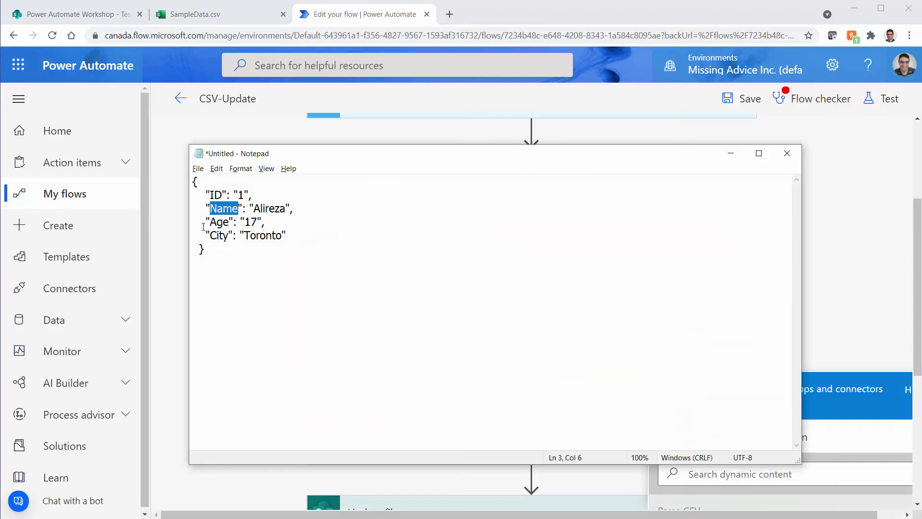
pyautogui.hotkey('alt', 'Tab')
pyautogui.write('City')
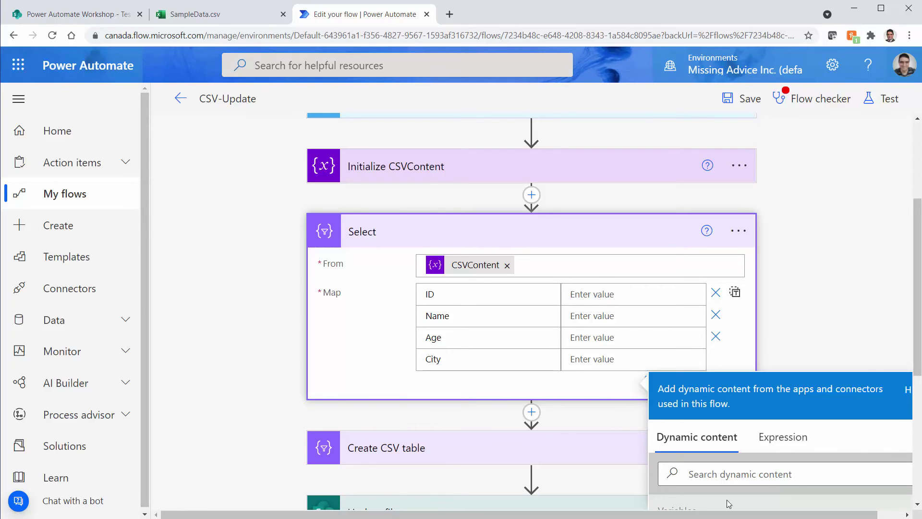
# Set the value of the ID key to the expression item().ID.
pyautogui.scroll(-3, 851, 453)
pyautogui.click(781, 330)
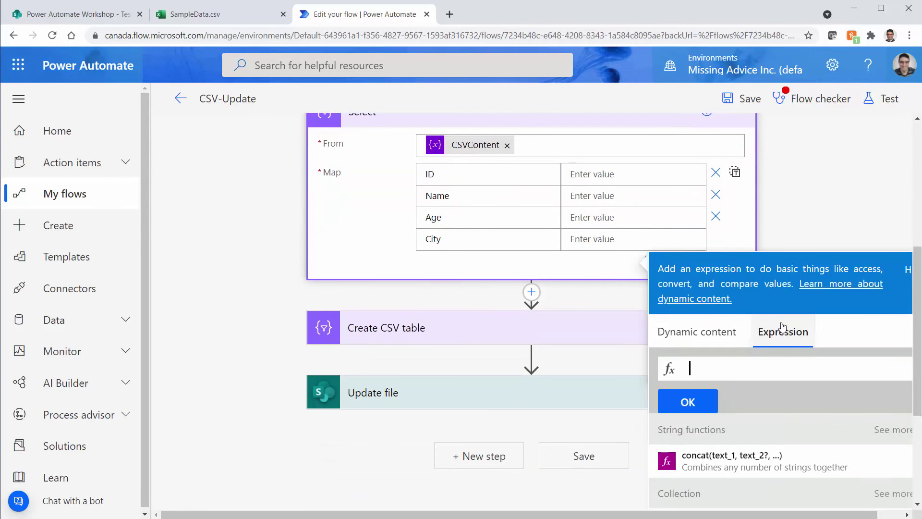
pyautogui.write('ite')
pyautogui.press('Down')
pyautogui.press('Up')
pyautogui.press('Return')
pyautogui.write('.ID')
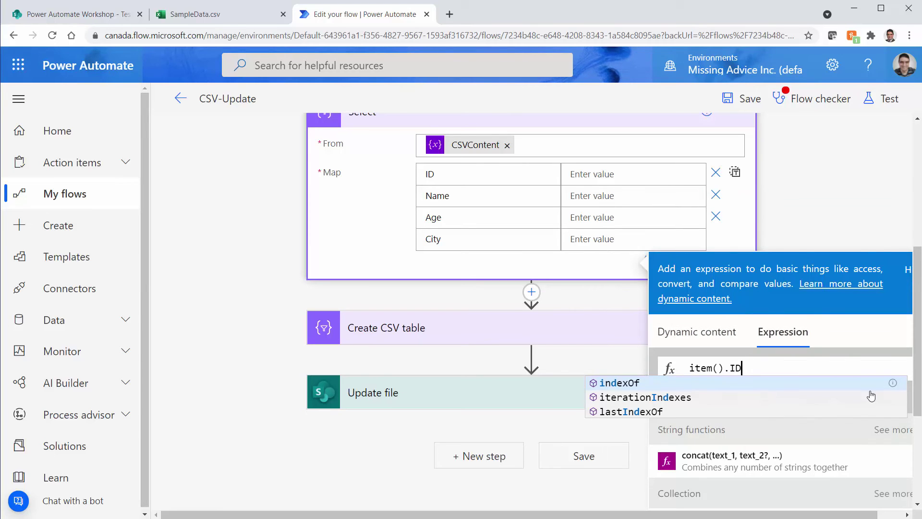
pyautogui.press('Escape')
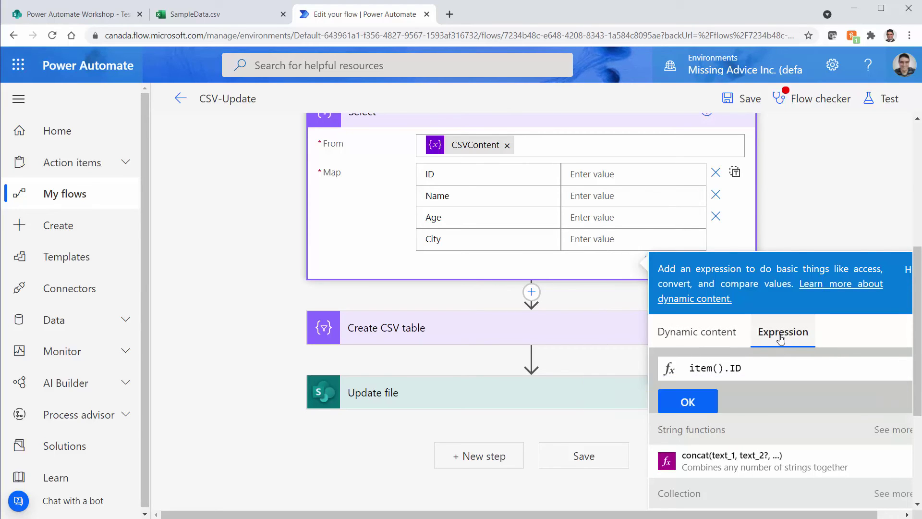
pyautogui.click(686, 401)
# Set the value of the Name key to the expression Item().Name.
pyautogui.click(574, 196)
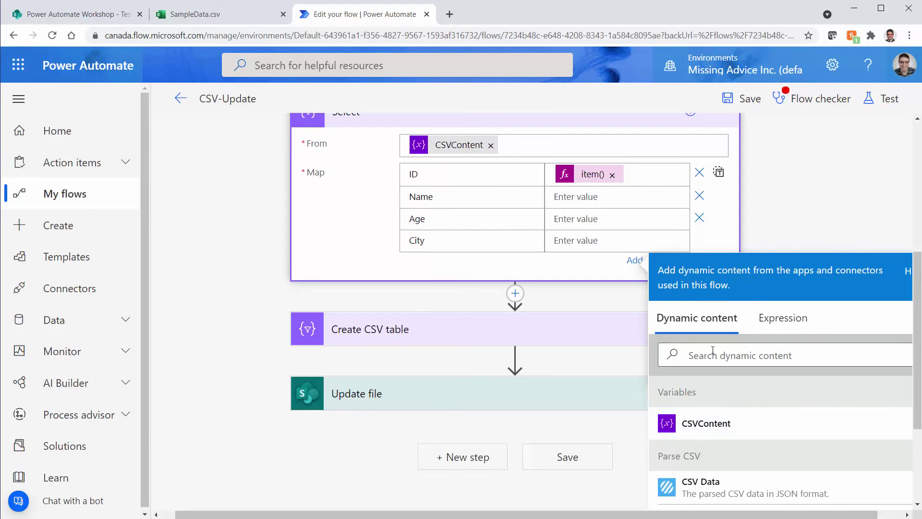
pyautogui.click(766, 318)
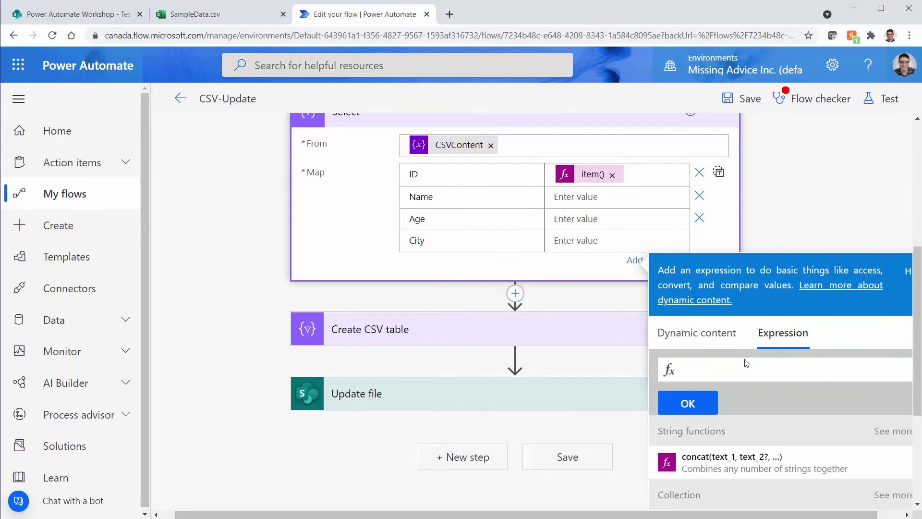
pyautogui.write('Item')
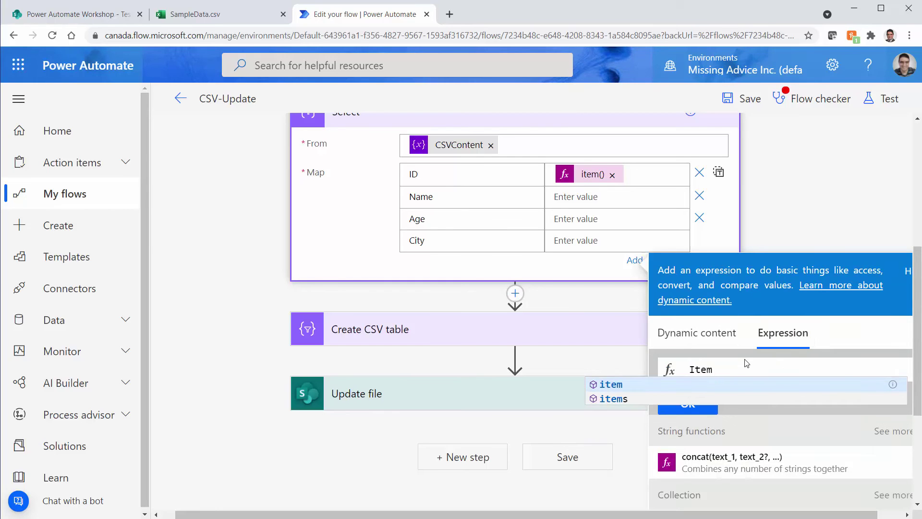
pyautogui.write('().')
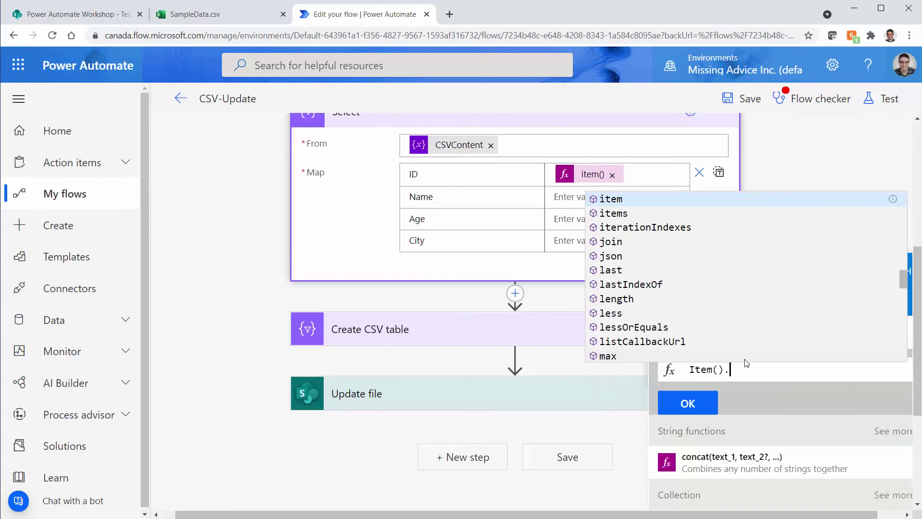
pyautogui.write('Name')
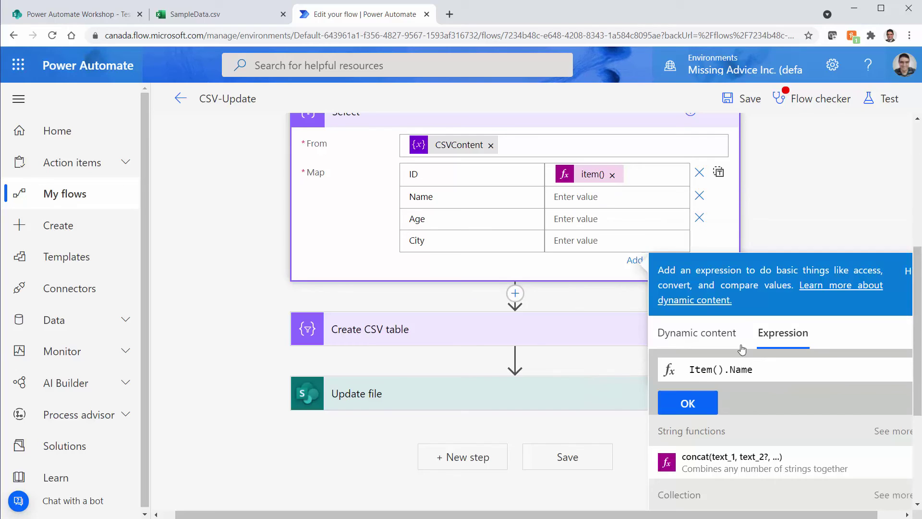
pyautogui.click(697, 403)
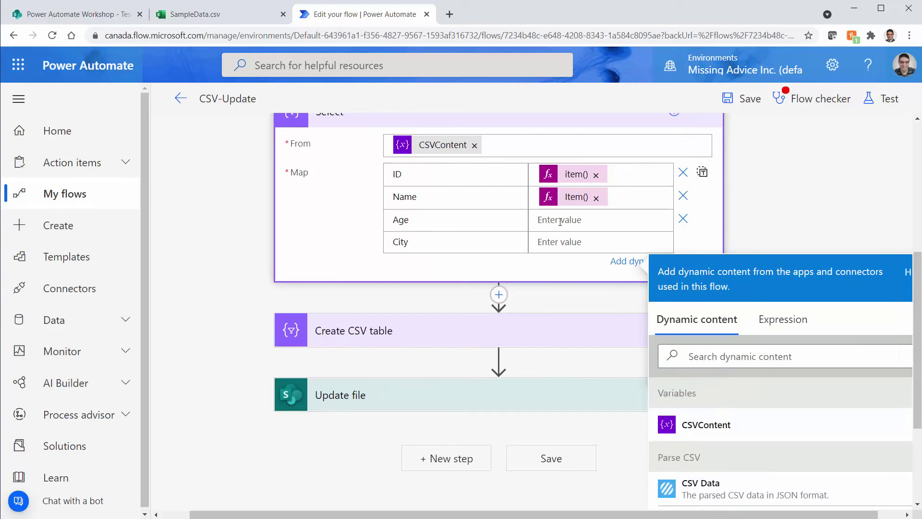
# Check the Age column in SampleData.csv, and begin the Age value's expression as if(item().ID).
pyautogui.click(559, 228)
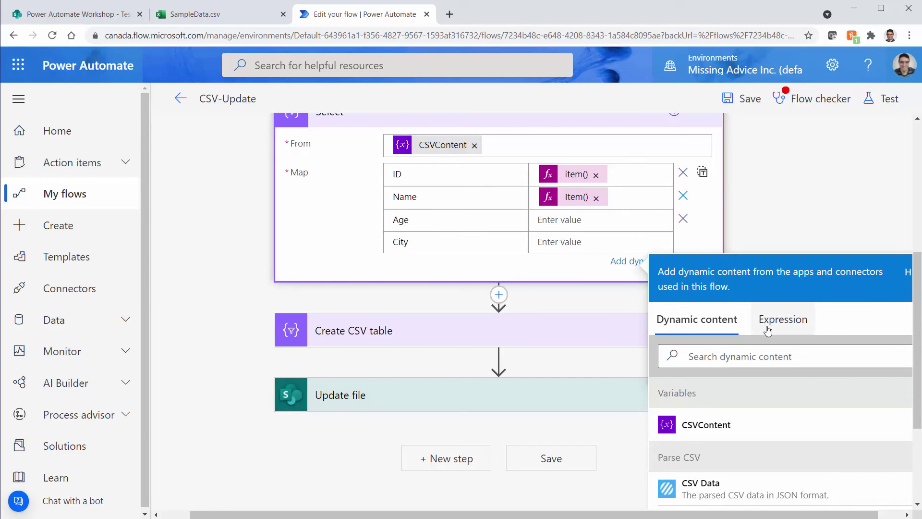
pyautogui.click(213, 14)
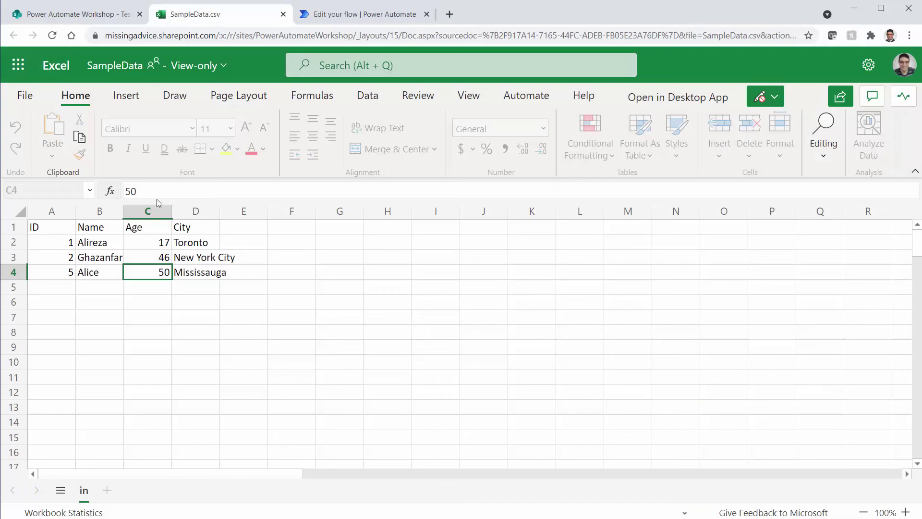
pyautogui.click(349, 19)
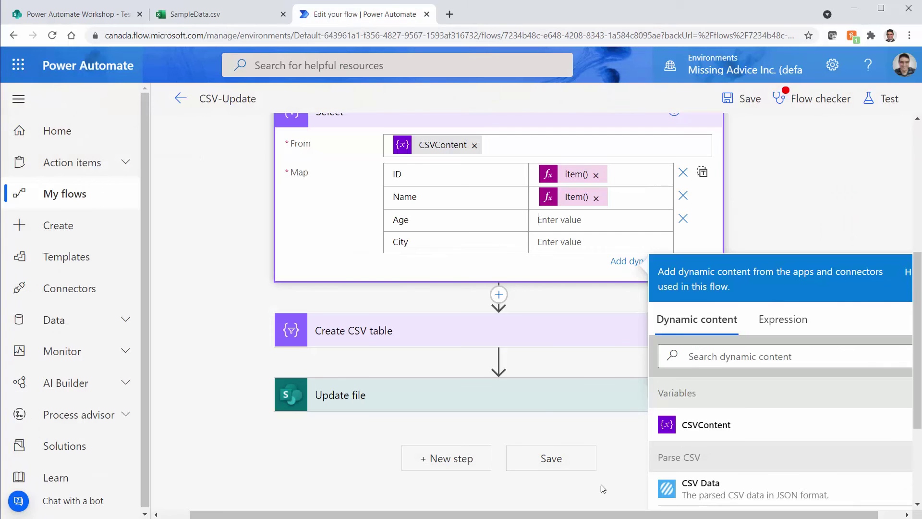
pyautogui.click(778, 329)
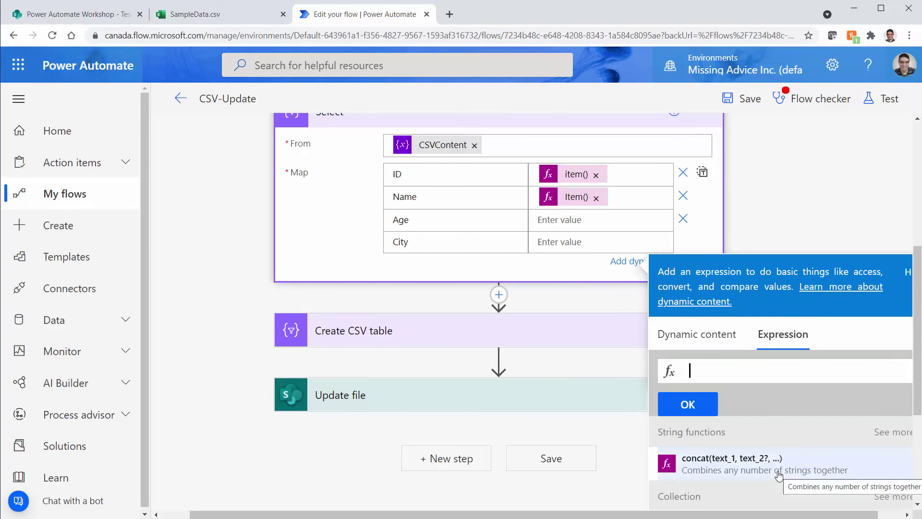
pyautogui.write('if')
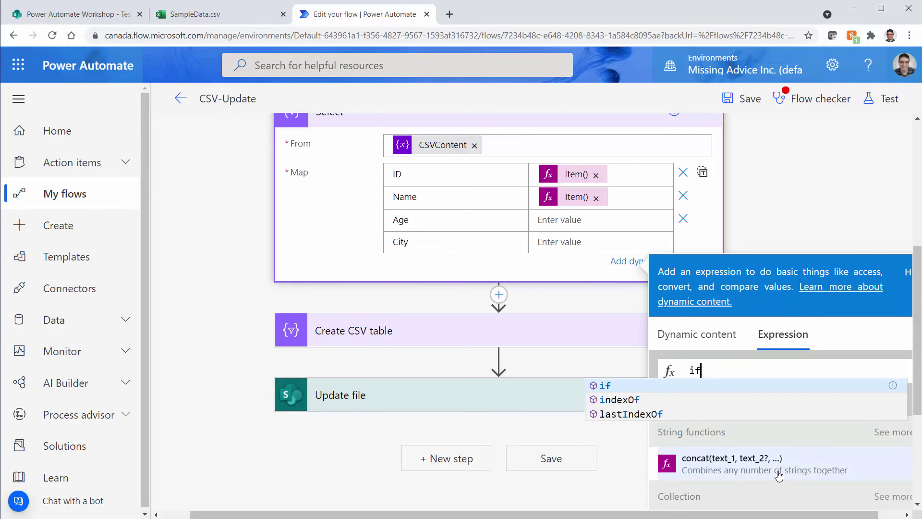
pyautogui.write('(')
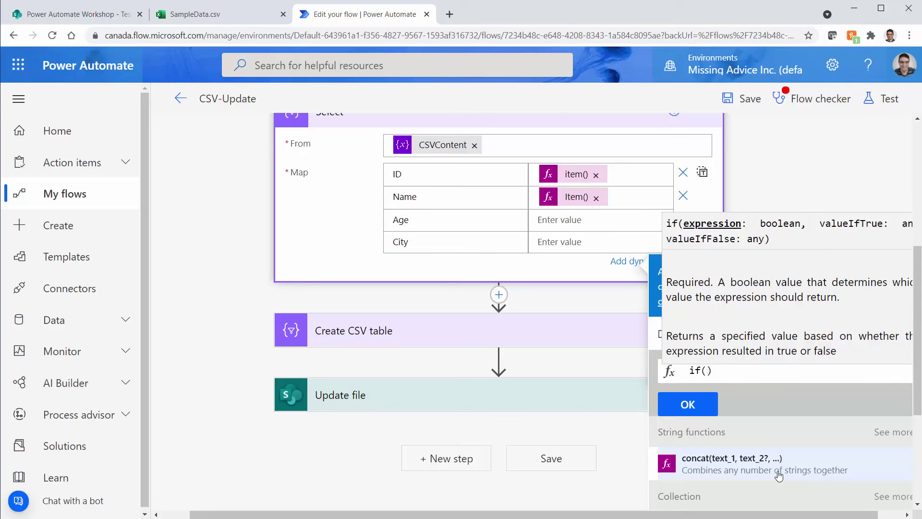
pyautogui.write('item')
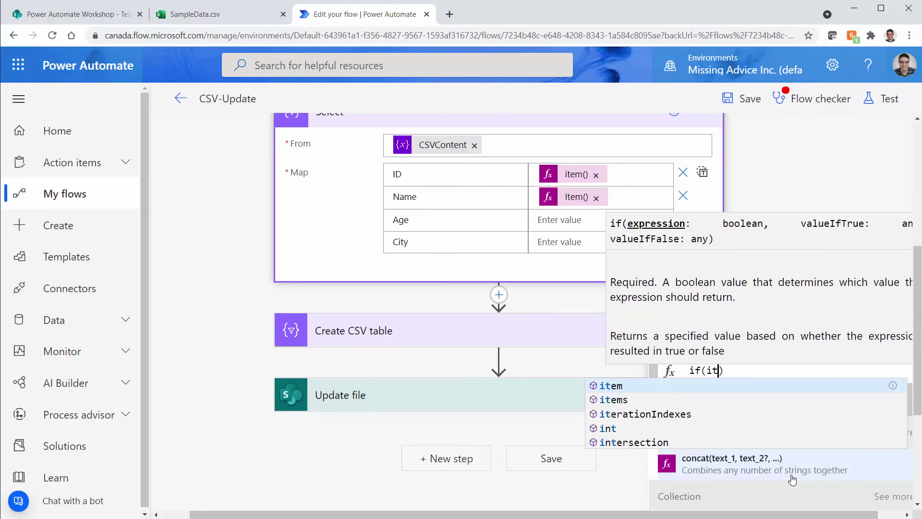
pyautogui.write('()')
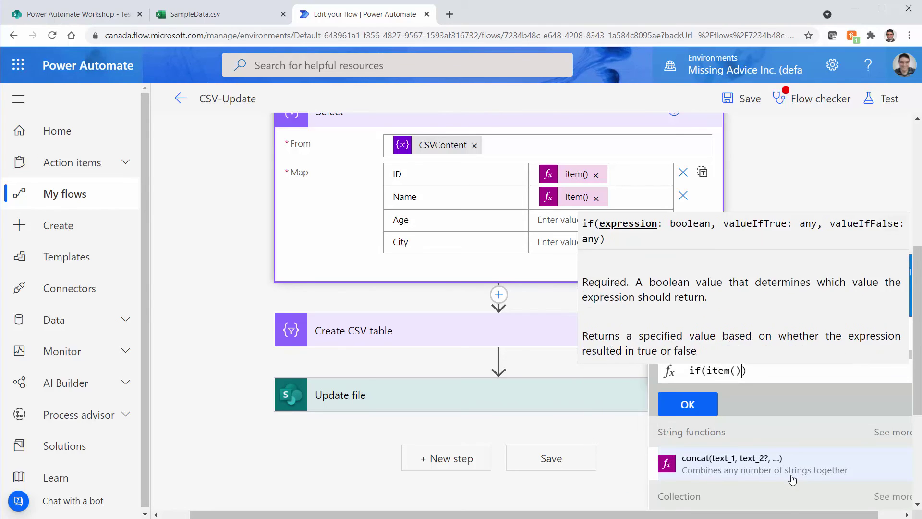
pyautogui.write('.ID')
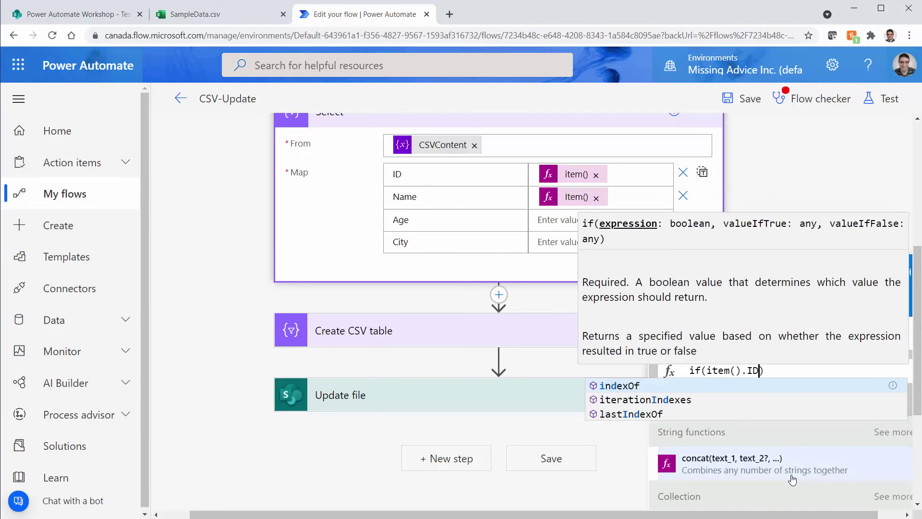
# Wrap item().ID in an equals function inside the if expression and add a comma for its second argument.
pyautogui.press('Left')
pyautogui.press('Left')
pyautogui.press('Left')
pyautogui.press('Left')
pyautogui.press('Left')
pyautogui.press('Left')
pyautogui.press('Left')
pyautogui.press('Left')
pyautogui.press('Left')
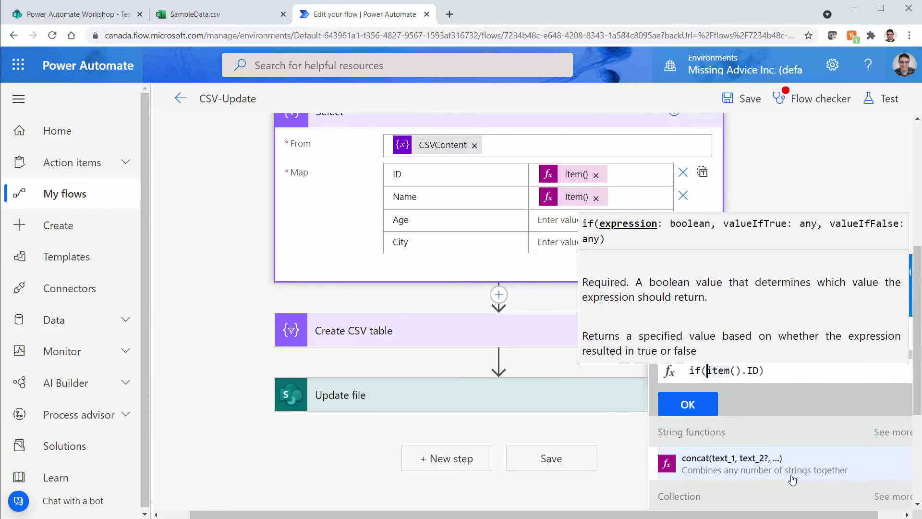
pyautogui.press('Left')
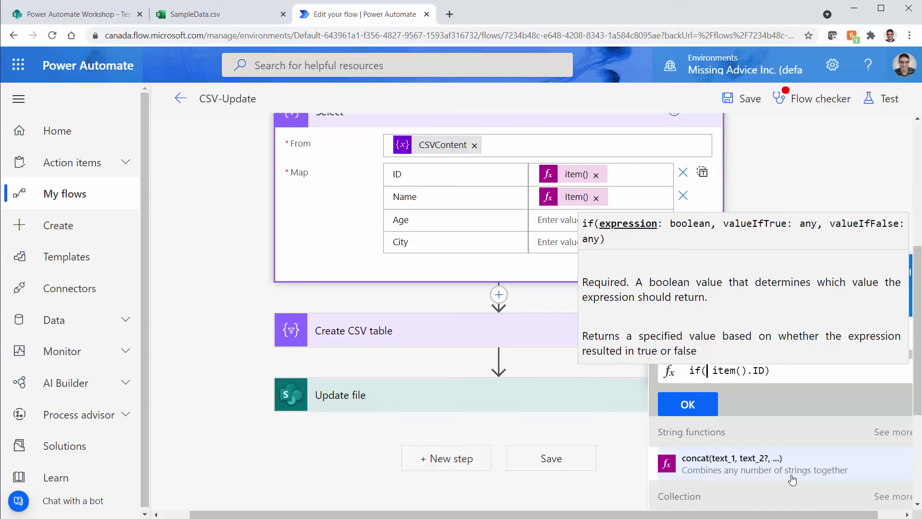
pyautogui.write('Equ')
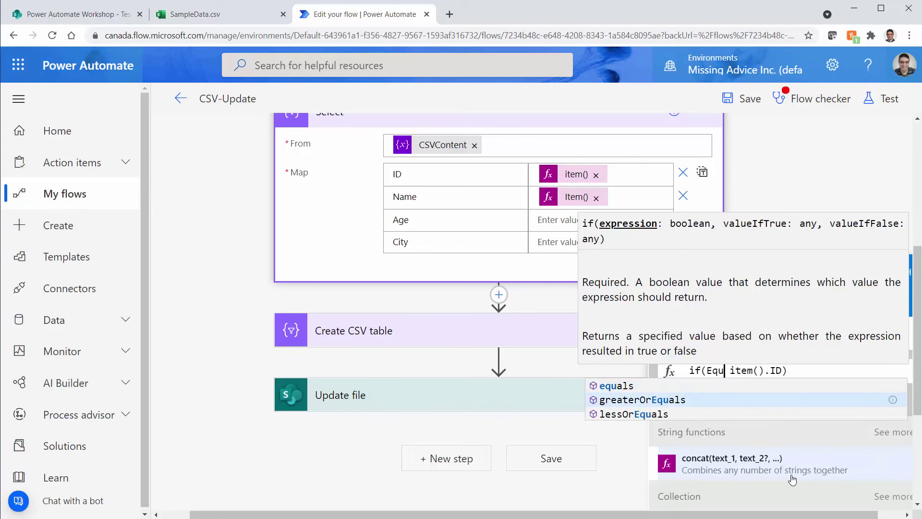
pyautogui.press('Return')
pyautogui.write('(')
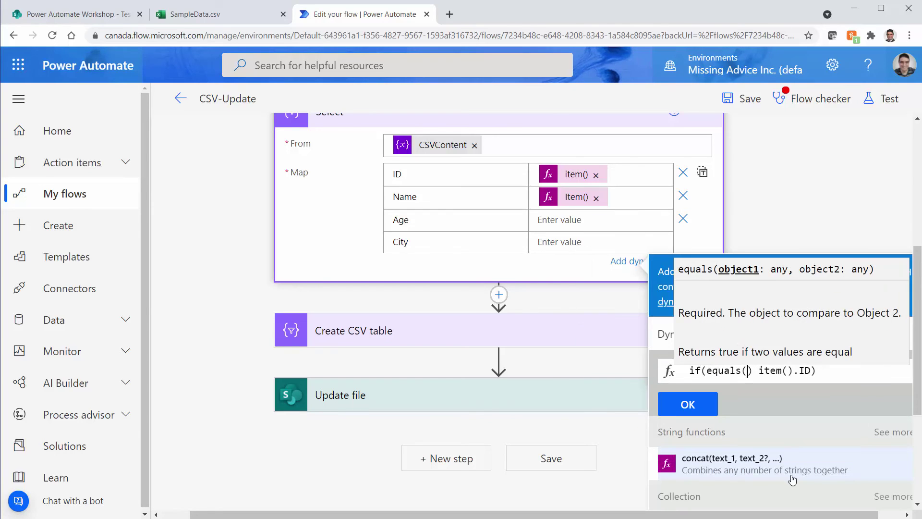
pyautogui.press('Delete')
pyautogui.press('Delete')
pyautogui.press('Left')
pyautogui.write(', ')
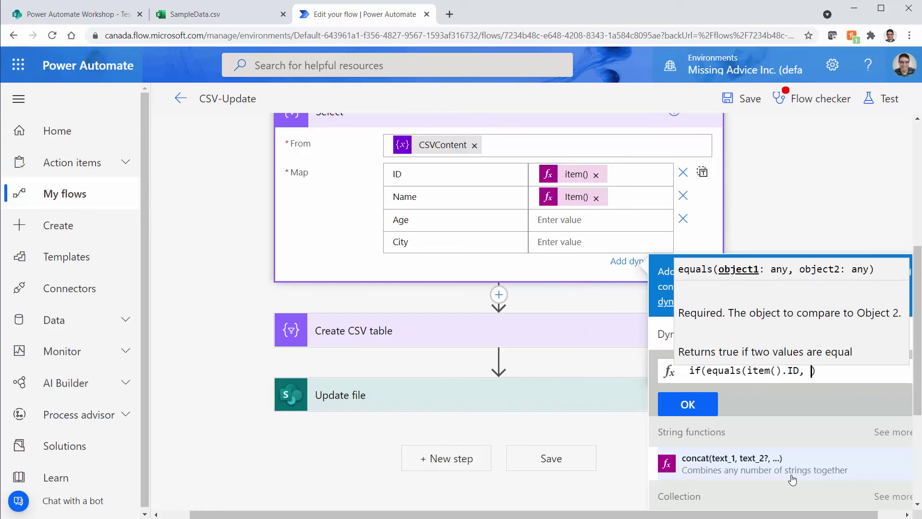
# Enter string(5) as the value compared with the ID, followed by a comma.
pyautogui.write('string(')
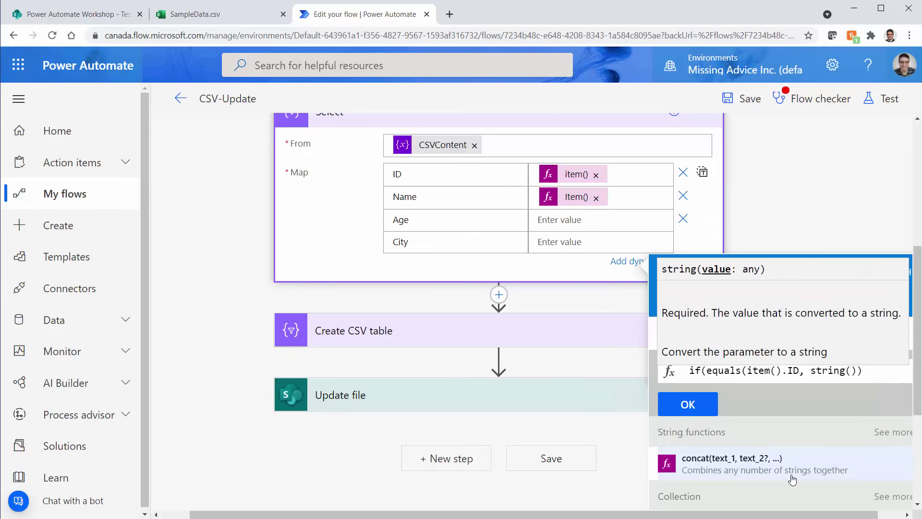
pyautogui.write('5')
pyautogui.press('Right')
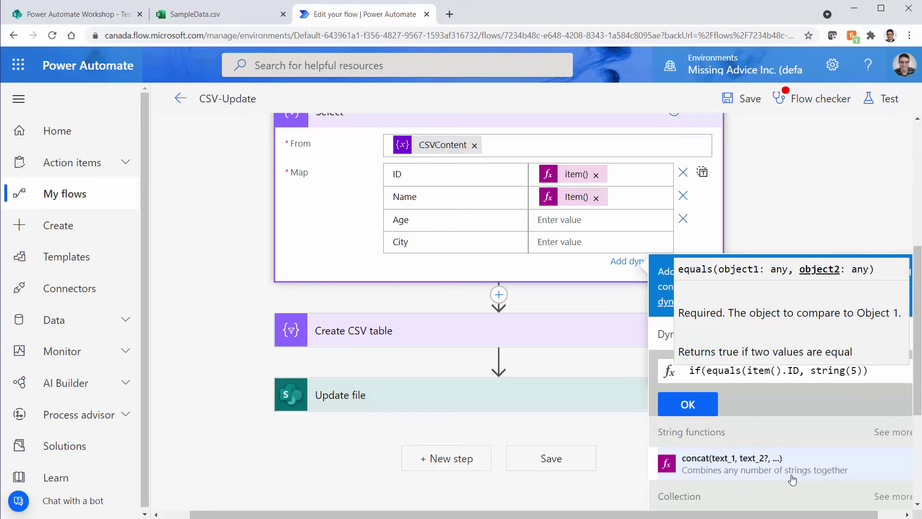
pyautogui.write(', ')
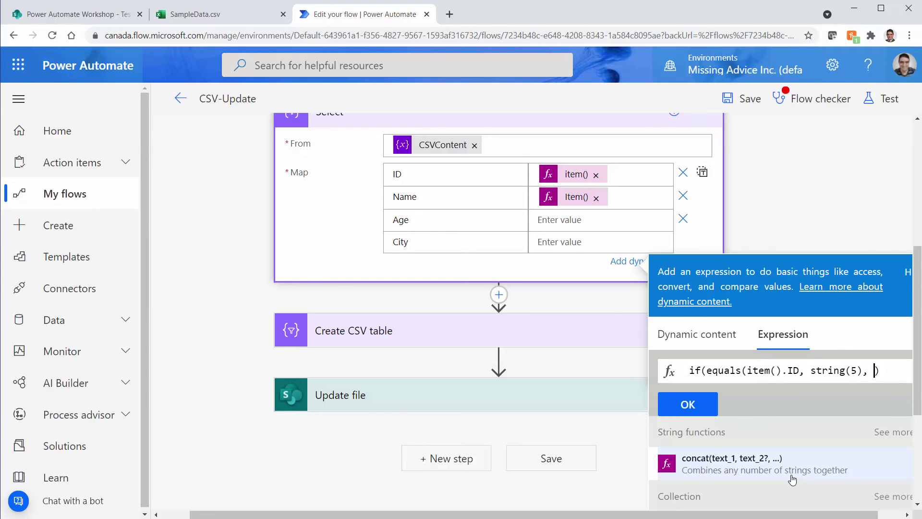
# Check the age for ID 5 in SampleData.csv and enter 60 as the next argument of the Age expression, followed by a comma.
pyautogui.write('50')
pyautogui.click(184, 16)
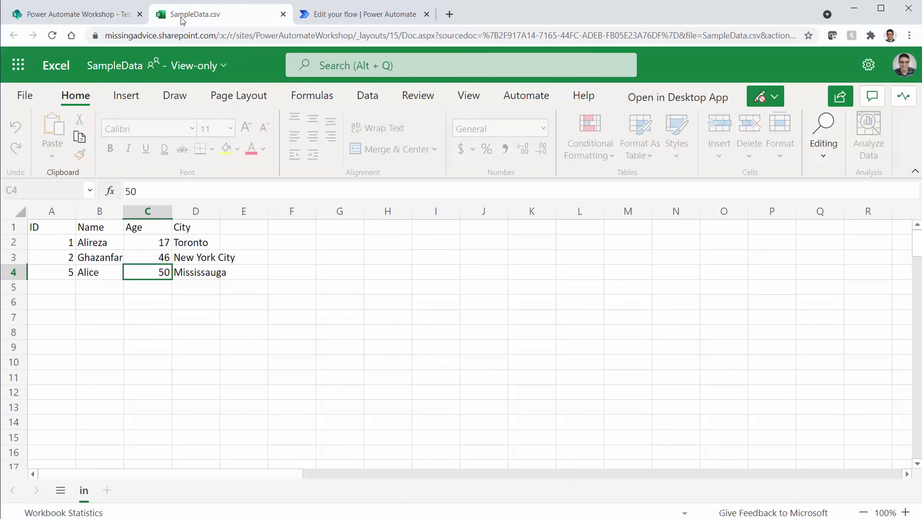
pyautogui.click(311, 13)
pyautogui.press('Left')
pyautogui.press('Left')
pyautogui.hotkey('shift', 'Right')
pyautogui.write('6')
pyautogui.press('Right')
pyautogui.write(', ')
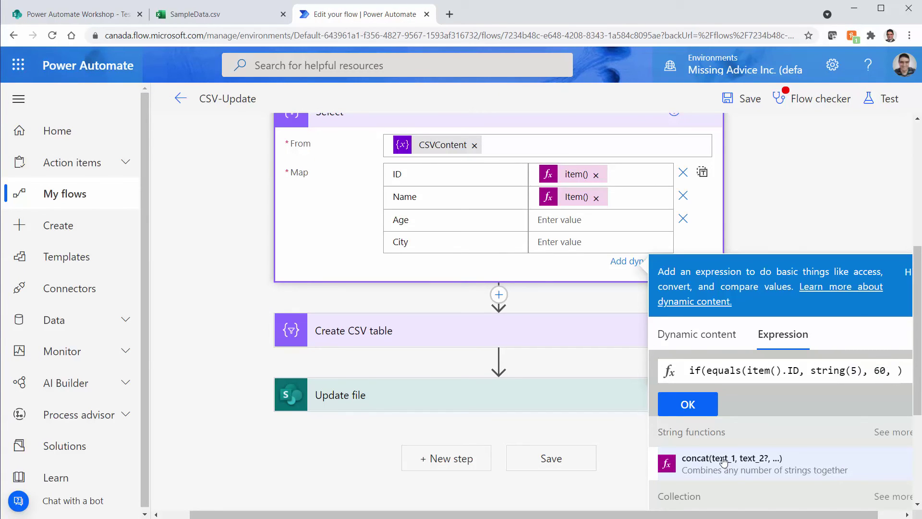
# Enter item().Age as the last argument of the Age value's if expression.
pyautogui.write('item')
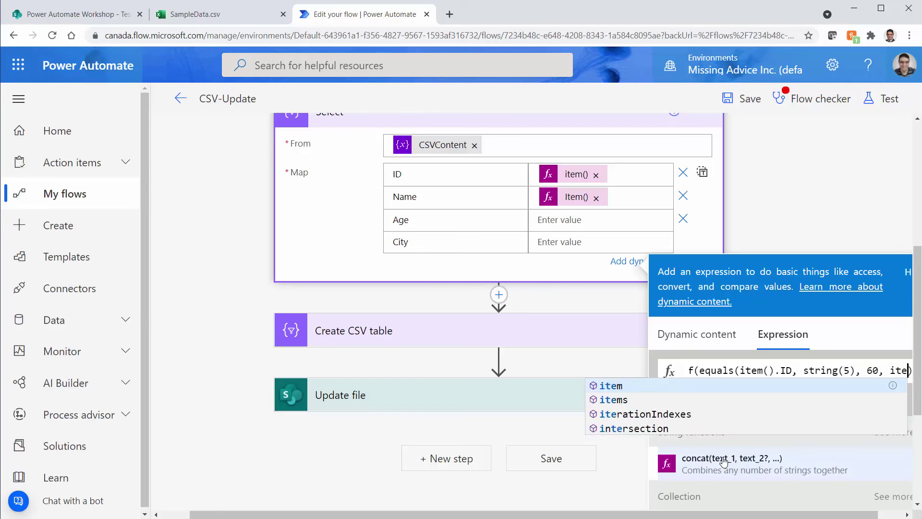
pyautogui.write('()')
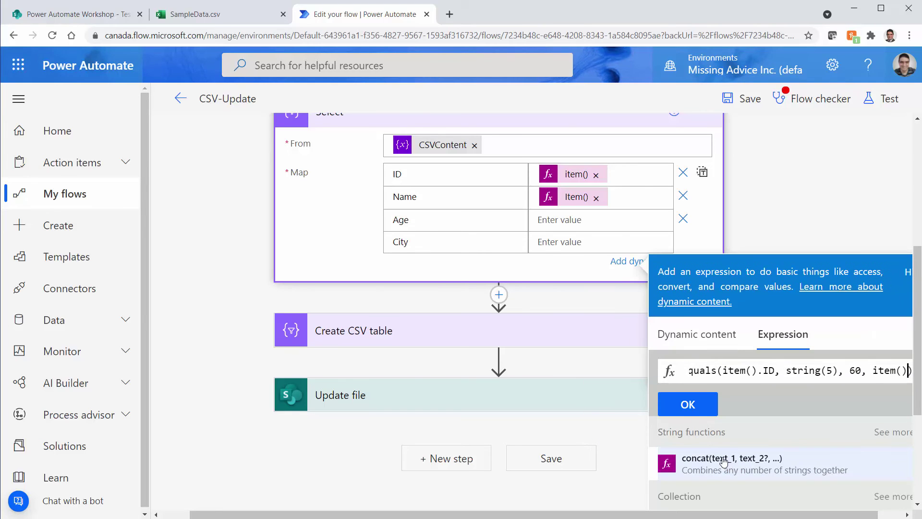
pyautogui.write('.Age')
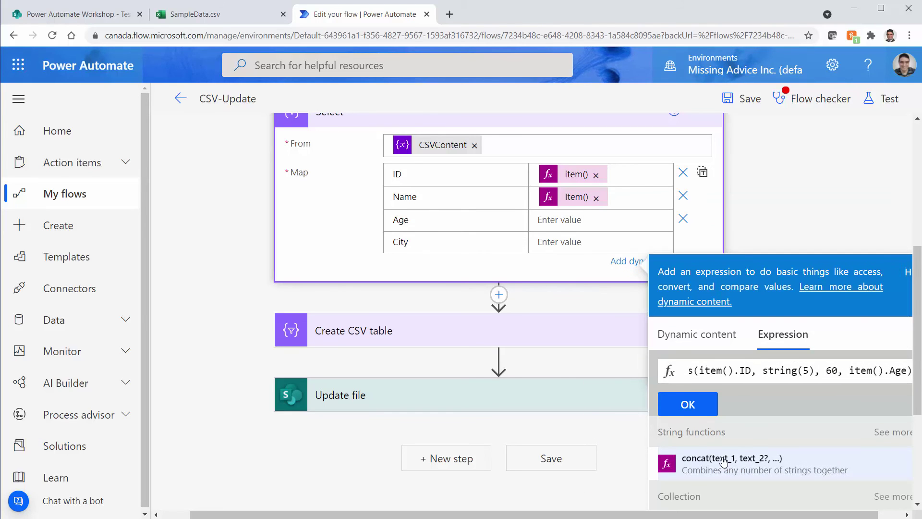
# Copy the whole Age expression into the open Notepad document, below the JSON sample.
pyautogui.hotkey('ctrl', 'a')
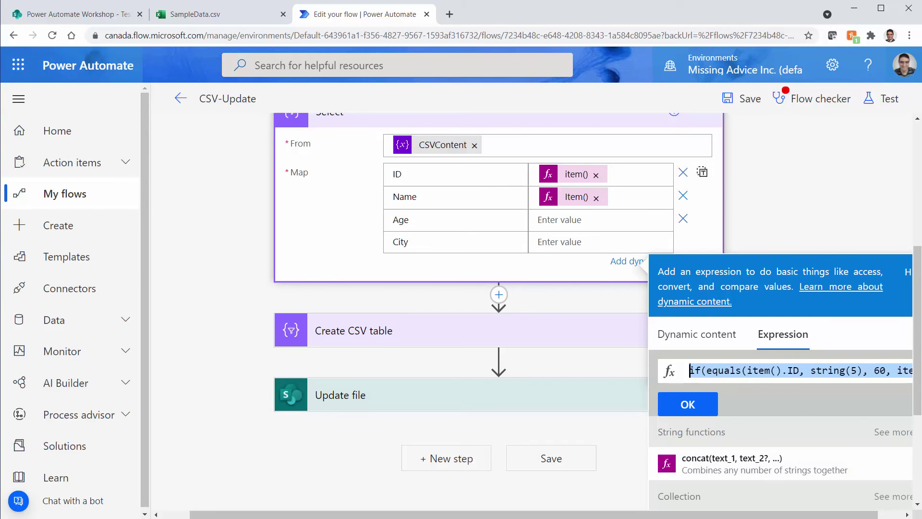
pyautogui.hotkey('ctrl', 'c')
pyautogui.hotkey('alt', 'Tab')
pyautogui.click(209, 299)
pyautogui.hotkey('ctrl', 'v')
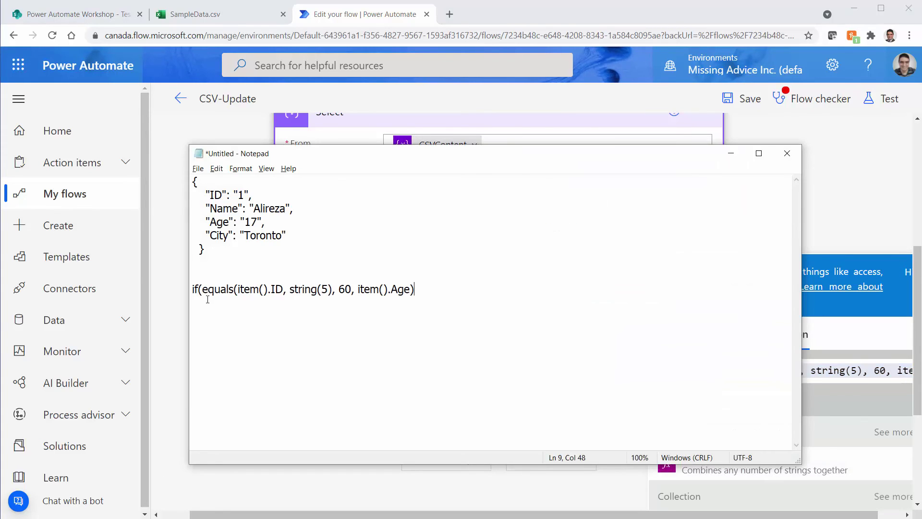
# Close the equals function in the Notepad copy of the expression by adding a closing parenthesis after string(5).
pyautogui.moveTo(202, 289); pyautogui.dragTo(332, 292)
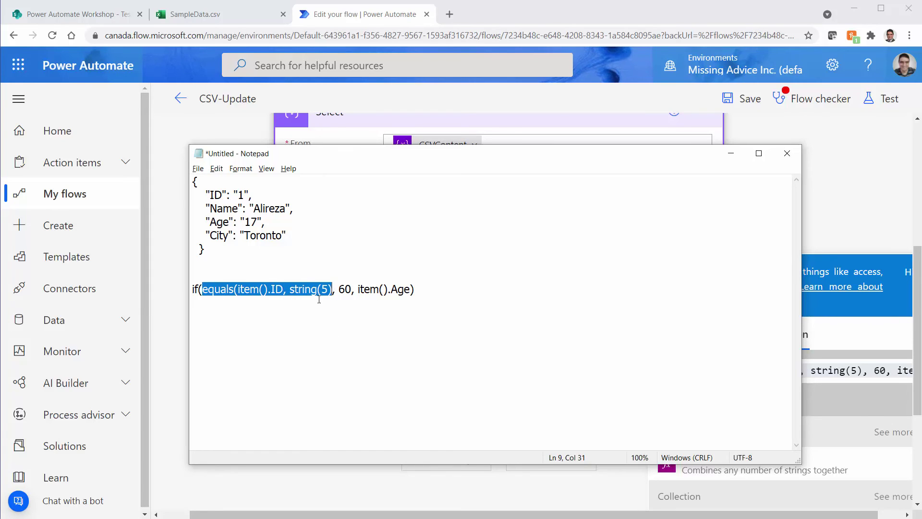
pyautogui.click(330, 290)
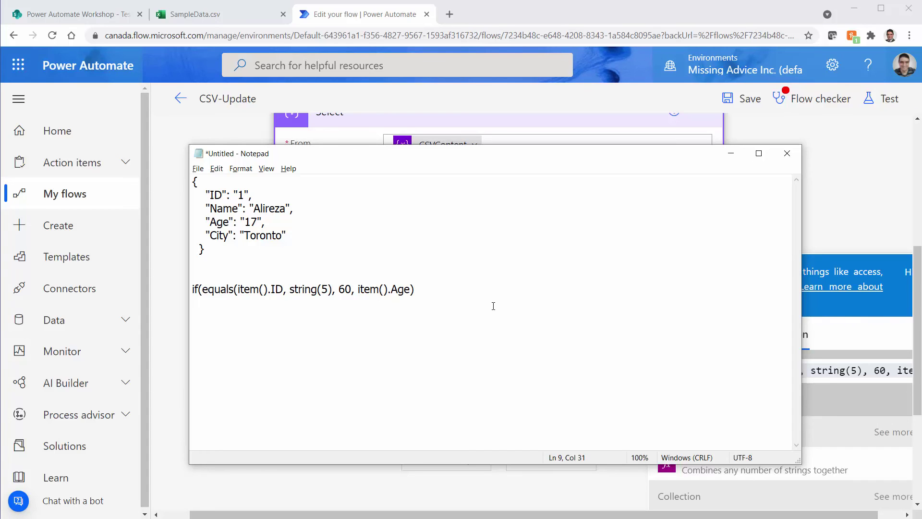
pyautogui.write(')')
# Examine the equals condition and the 60 argument of the if expression in Notepad.
pyautogui.hotkey('shift', 'Left')
pyautogui.hotkey('shift', 'Left')
pyautogui.hotkey('shift', 'Left')
pyautogui.hotkey('shift', 'Left')
pyautogui.hotkey('shift', 'Left')
pyautogui.hotkey('shift', 'Left')
pyautogui.hotkey('shift', 'Left')
pyautogui.hotkey('shift', 'Left')
pyautogui.hotkey('shift', 'Left')
pyautogui.hotkey('shift', 'Left')
pyautogui.hotkey('shift', 'Left')
pyautogui.hotkey('shift', 'Left')
pyautogui.hotkey('shift', 'Left')
pyautogui.hotkey('shift', 'Left')
pyautogui.hotkey('shift', 'Left')
pyautogui.hotkey('shift', 'Left')
pyautogui.hotkey('shift', 'Left')
pyautogui.hotkey('shift', 'Left')
pyautogui.hotkey('shift', 'Left')
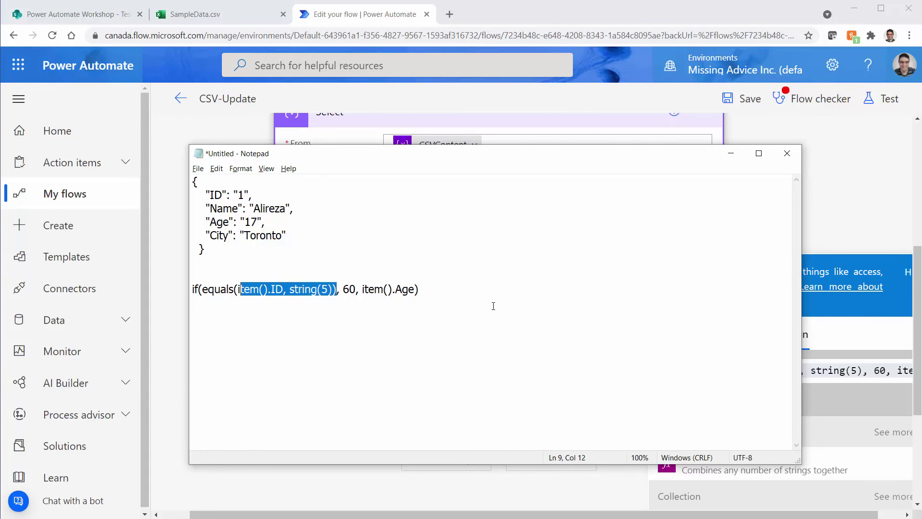
pyautogui.hotkey('shift', 'Left')
pyautogui.hotkey('shift', 'Left')
pyautogui.hotkey('shift', 'Left')
pyautogui.hotkey('shift', 'Left')
pyautogui.hotkey('shift', 'Left')
pyautogui.hotkey('shift', 'Left')
pyautogui.hotkey('shift', 'Left')
pyautogui.hotkey('shift', 'Left')
pyautogui.hotkey('shift', 'Left')
pyautogui.press('Right')
pyautogui.press('Right')
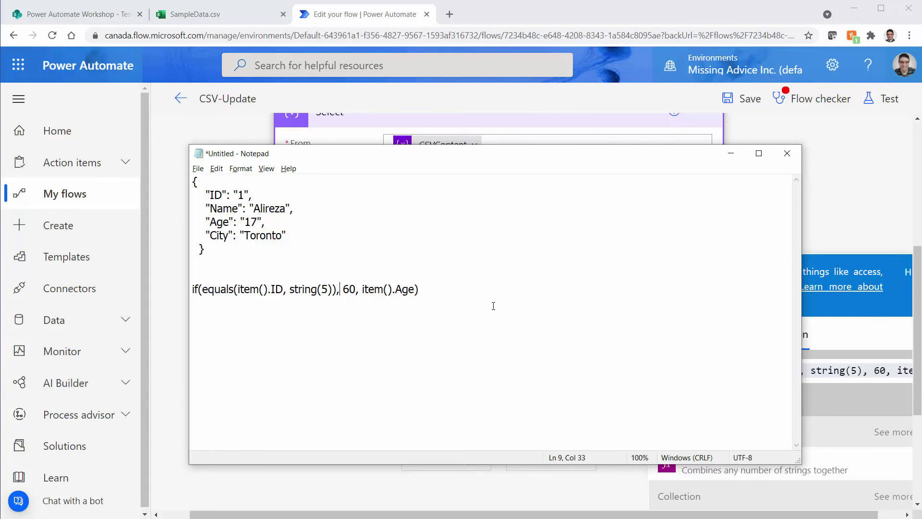
pyautogui.hotkey('shift', 'Left')
pyautogui.hotkey('shift', 'Left')
pyautogui.hotkey('shift', 'Left')
pyautogui.hotkey('shift', 'Left')
pyautogui.hotkey('shift', 'Left')
pyautogui.hotkey('shift', 'Left')
pyautogui.hotkey('shift', 'Left')
pyautogui.hotkey('shift', 'Left')
pyautogui.hotkey('shift', 'Left')
pyautogui.hotkey('shift', 'Left')
pyautogui.hotkey('shift', 'Left')
pyautogui.hotkey('shift', 'Left')
pyautogui.hotkey('shift', 'Left')
pyautogui.hotkey('shift', 'Left')
pyautogui.hotkey('shift', 'Left')
pyautogui.hotkey('shift', 'Left')
pyautogui.hotkey('shift', 'Left')
pyautogui.hotkey('shift', 'Left')
pyautogui.hotkey('shift', 'Left')
pyautogui.hotkey('shift', 'Left')
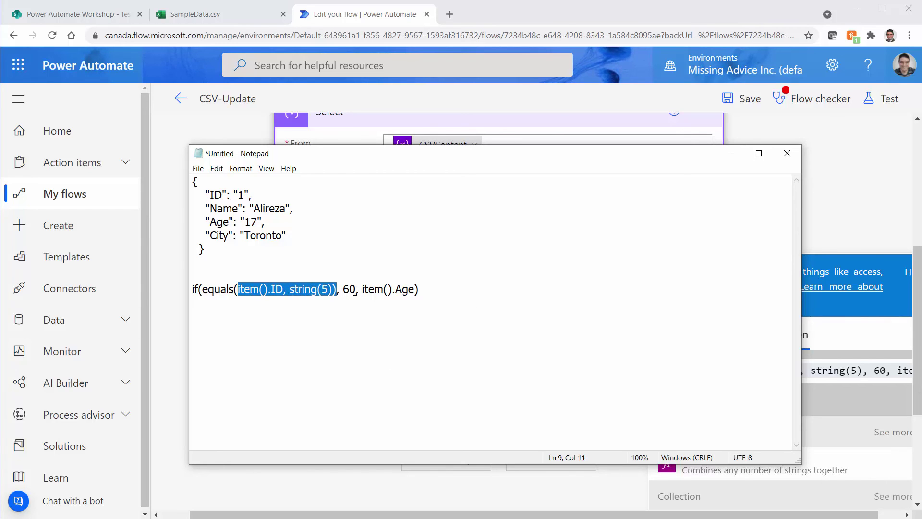
pyautogui.doubleClick(352, 289)
pyautogui.click(350, 288)
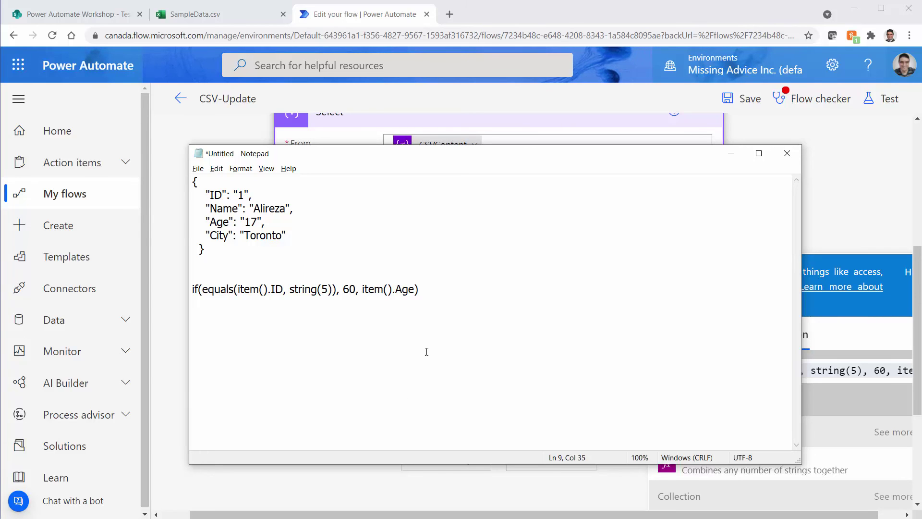
# Copy if(equals(item().ID, string(5)), 60, item().Age) from Notepad over the Age expression in Power Automate and apply it.
pyautogui.click(423, 295)
pyautogui.hotkey('shift', 'Home')
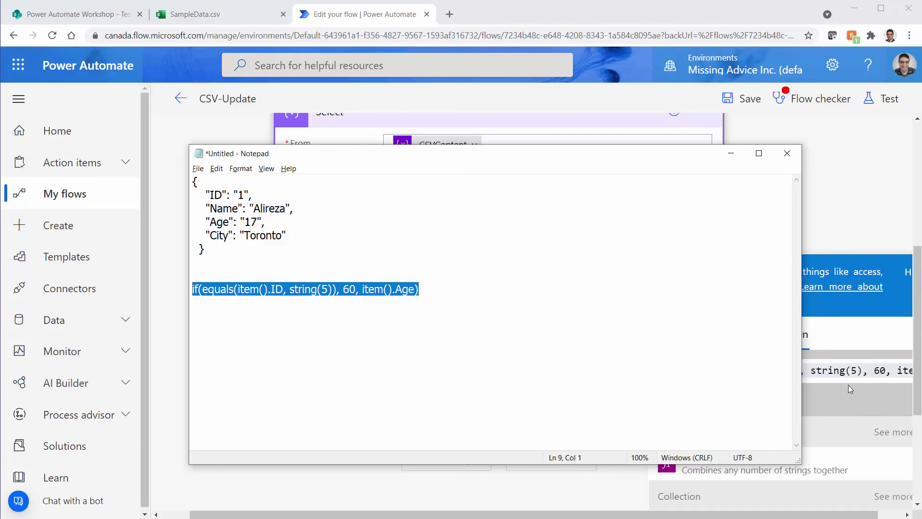
pyautogui.click(848, 370)
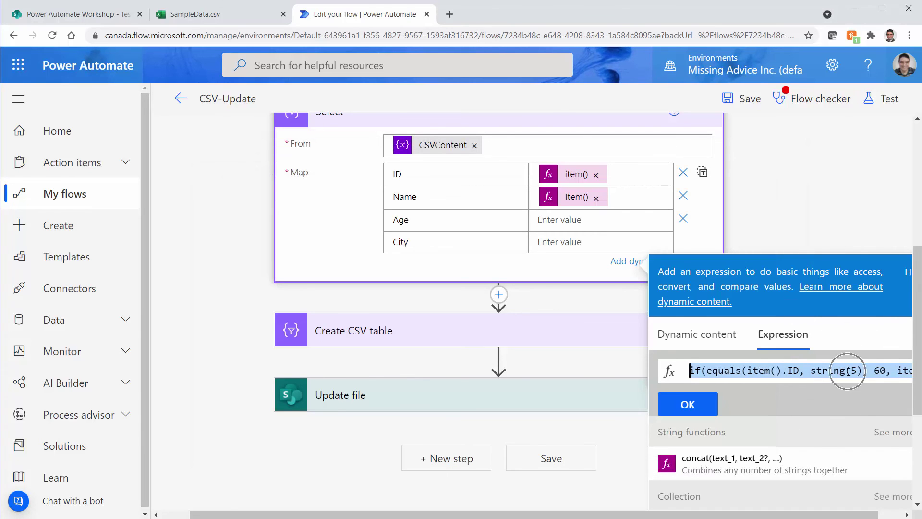
pyautogui.hotkey('ctrl', 'v')
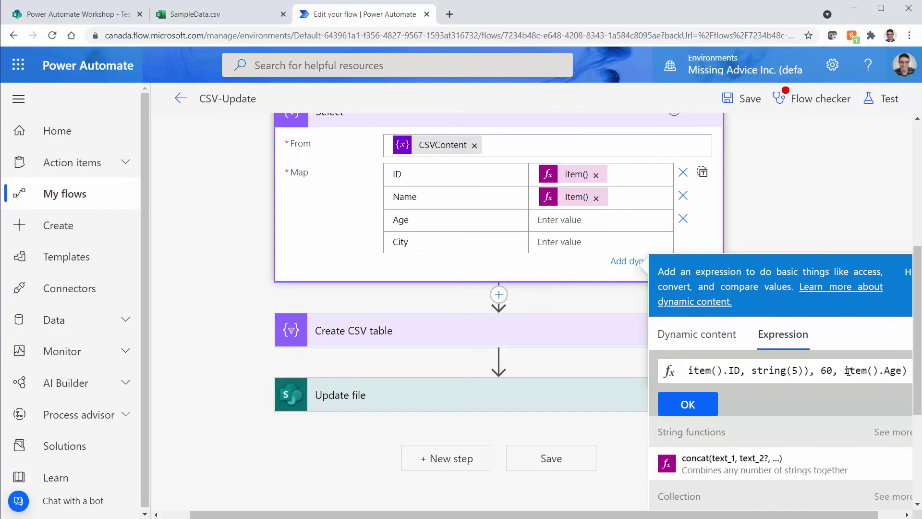
pyautogui.click(701, 411)
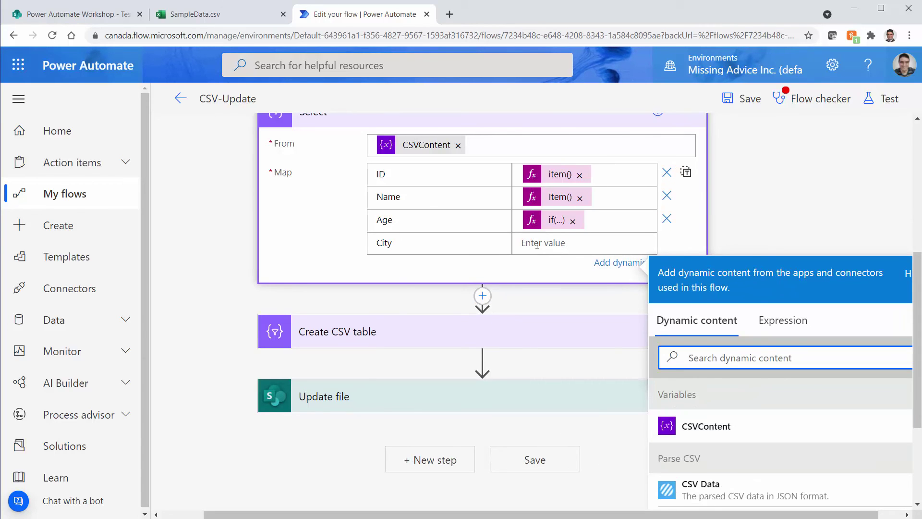
# Set the City value in the Select map to the expression item().City.
pyautogui.click(795, 343)
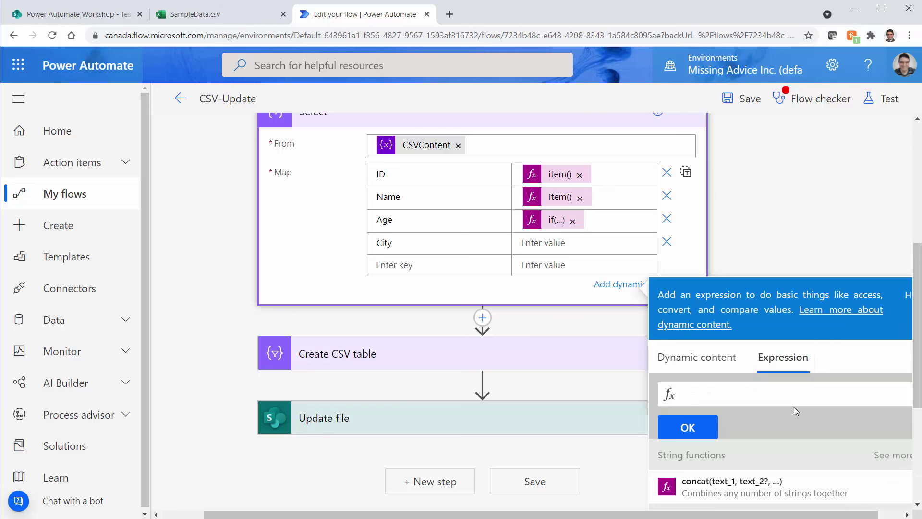
pyautogui.write('Item')
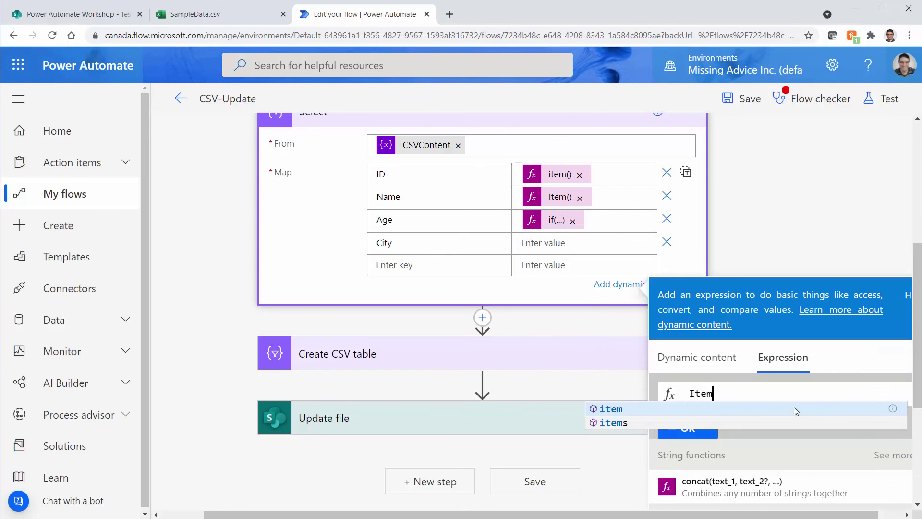
pyautogui.click(794, 408)
pyautogui.write('.')
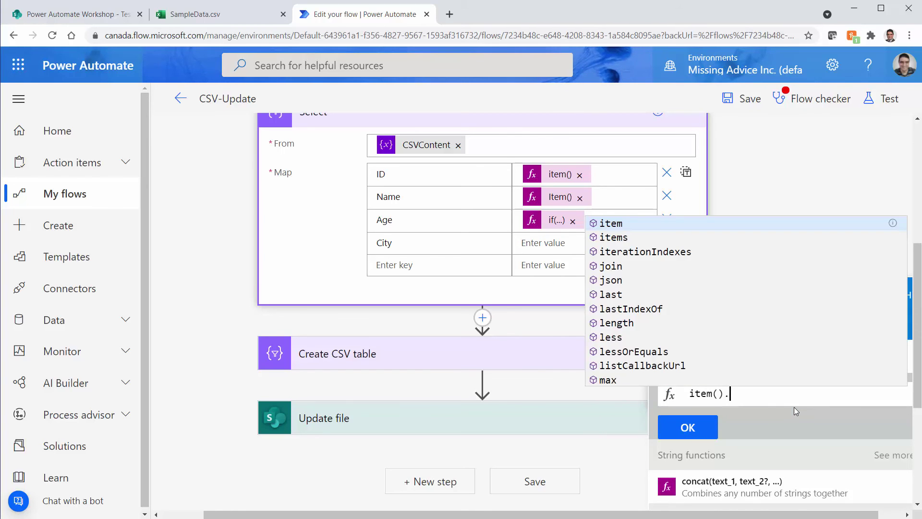
pyautogui.write('City')
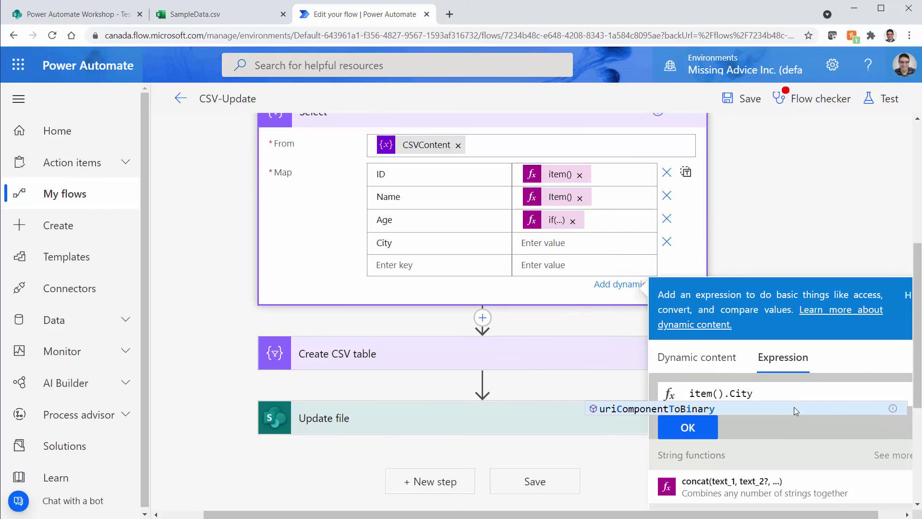
pyautogui.click(679, 435)
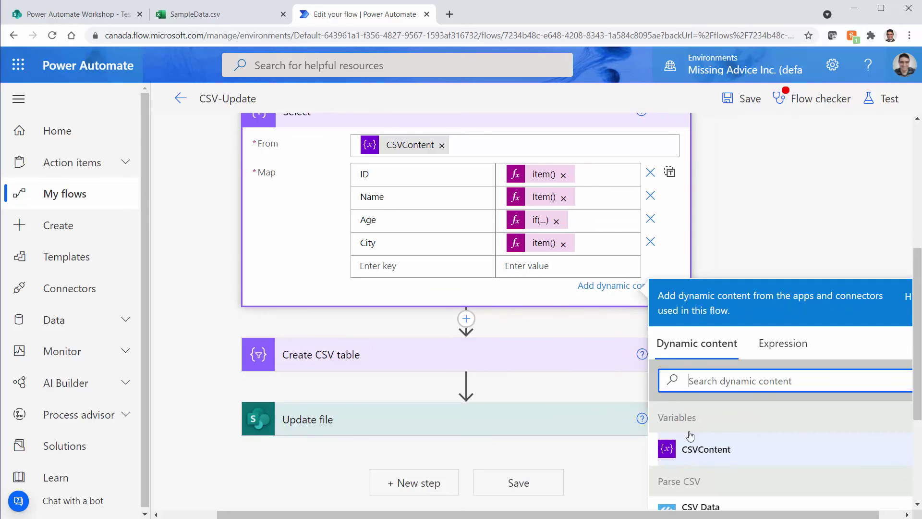
# Try to save the flow, review the Flow checker's report and close it.
pyautogui.click(744, 102)
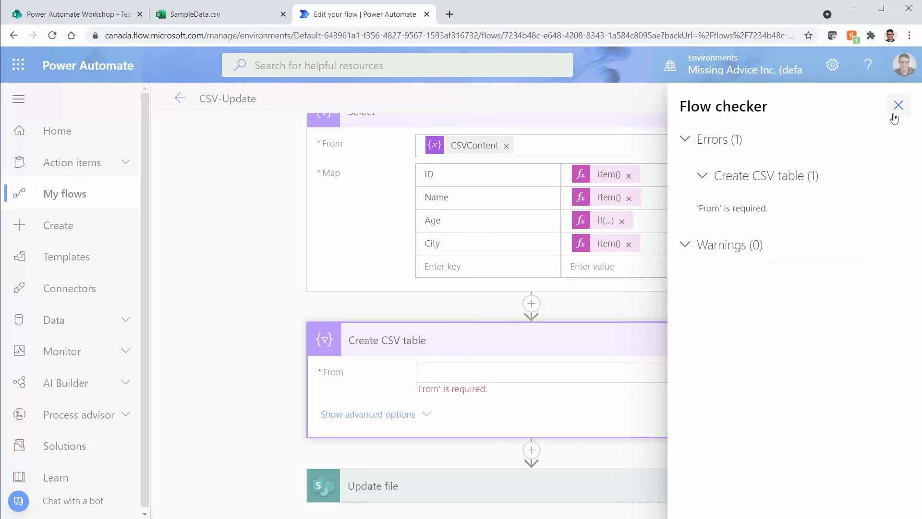
pyautogui.click(898, 105)
pyautogui.scroll(3, 423, 377)
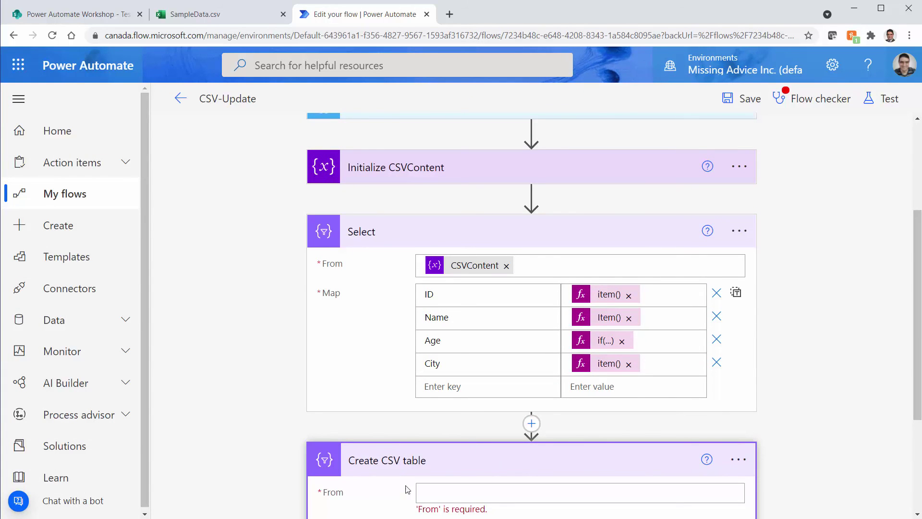
pyautogui.scroll(-3, 416, 477)
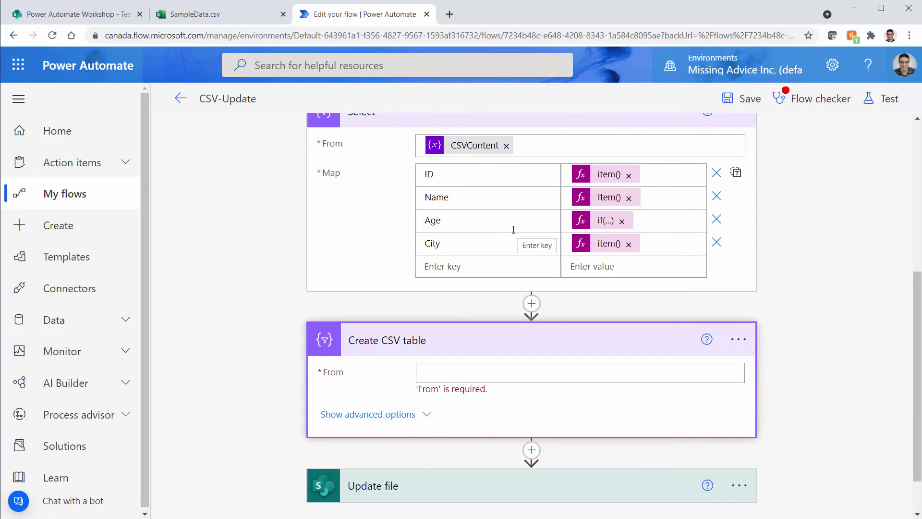
# Set the From input of Create CSV table to the Output of the Select action.
pyautogui.click(467, 374)
pyautogui.scroll(-3, 466, 374)
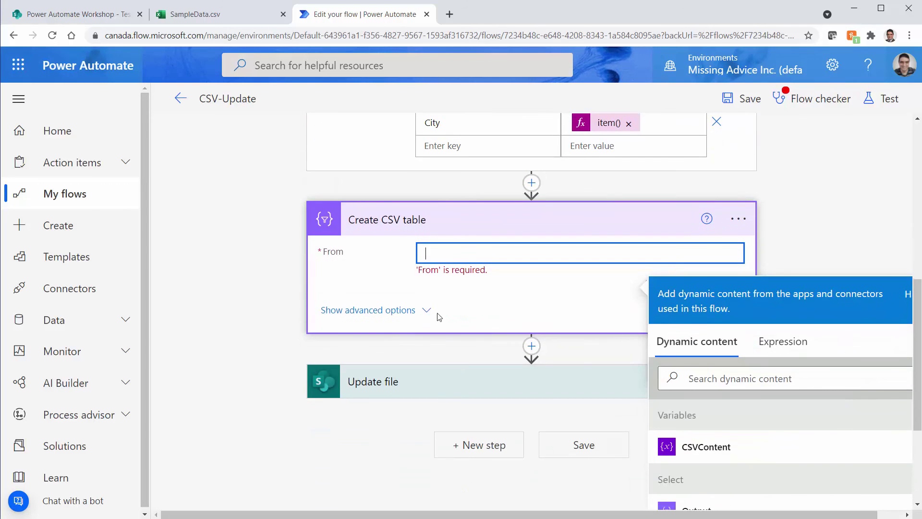
pyautogui.scroll(-3, 787, 460)
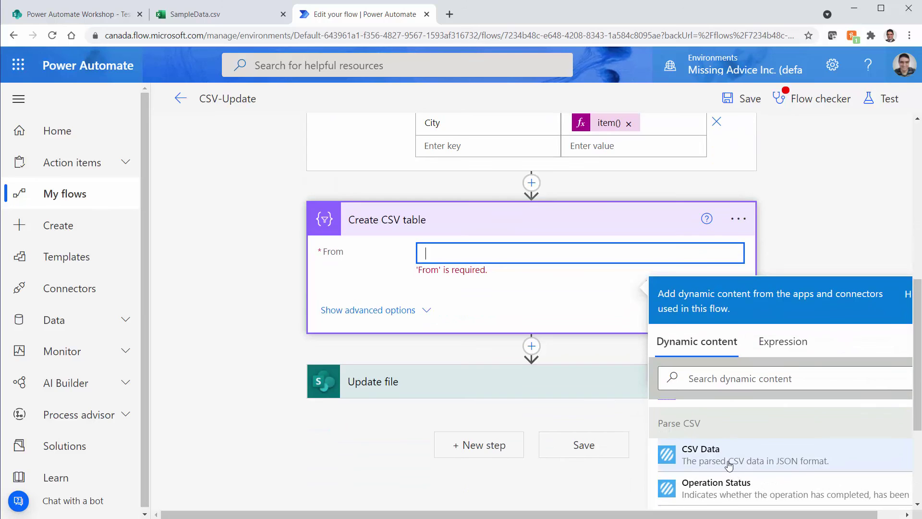
pyautogui.scroll(3, 736, 473)
pyautogui.scroll(-2, 733, 489)
pyautogui.click(681, 449)
pyautogui.click(846, 176)
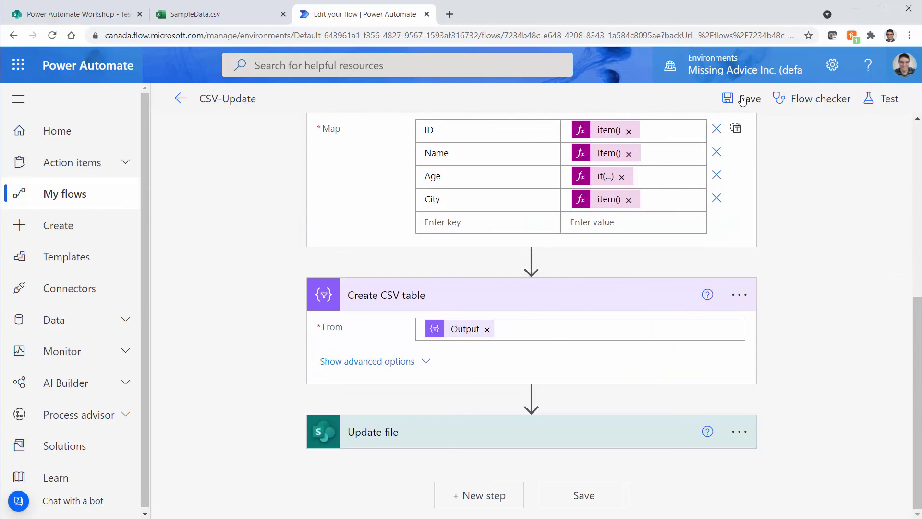
# Save the CSV-Update flow and close the open SampleData.csv file.
pyautogui.click(741, 102)
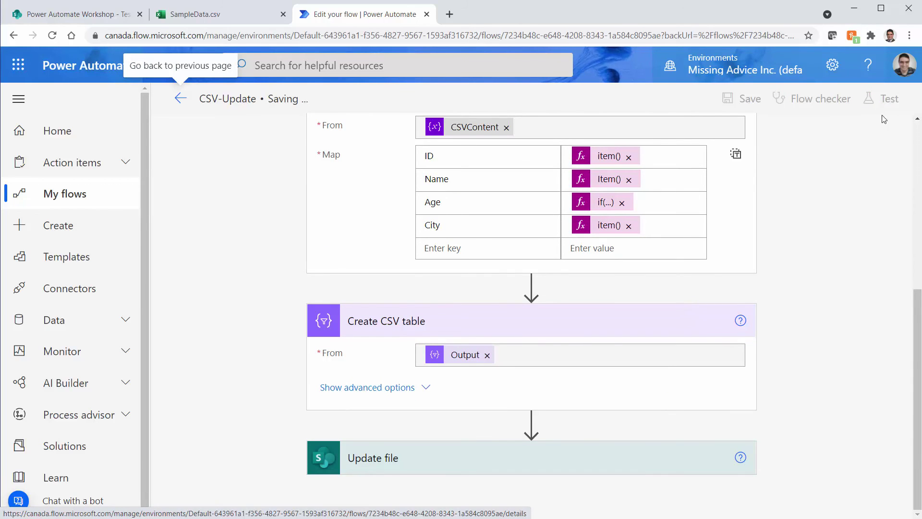
pyautogui.click(202, 19)
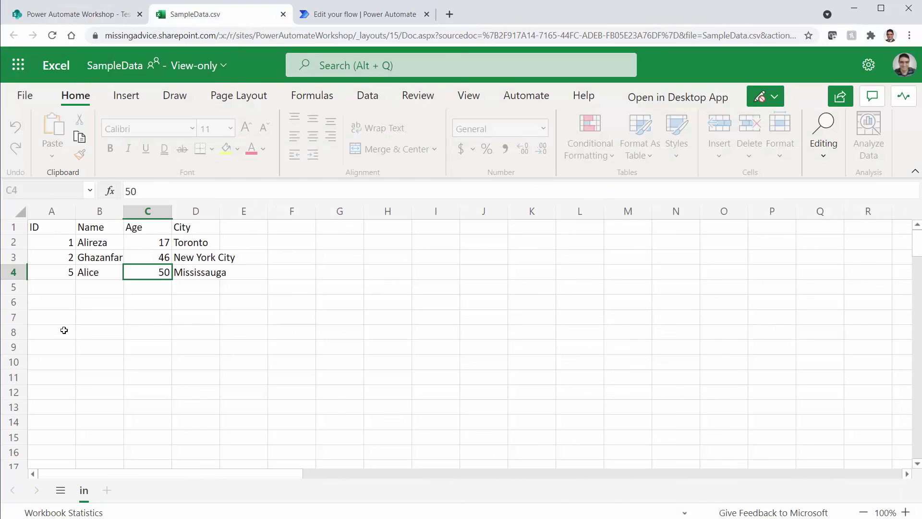
pyautogui.click(282, 14)
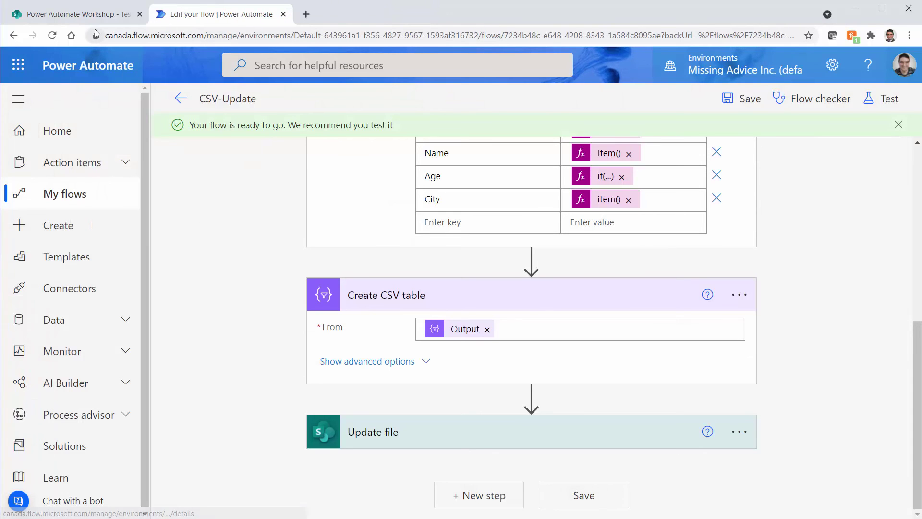
# Test the CSV-Update flow manually, run it, and check the run's action results.
pyautogui.click(889, 100)
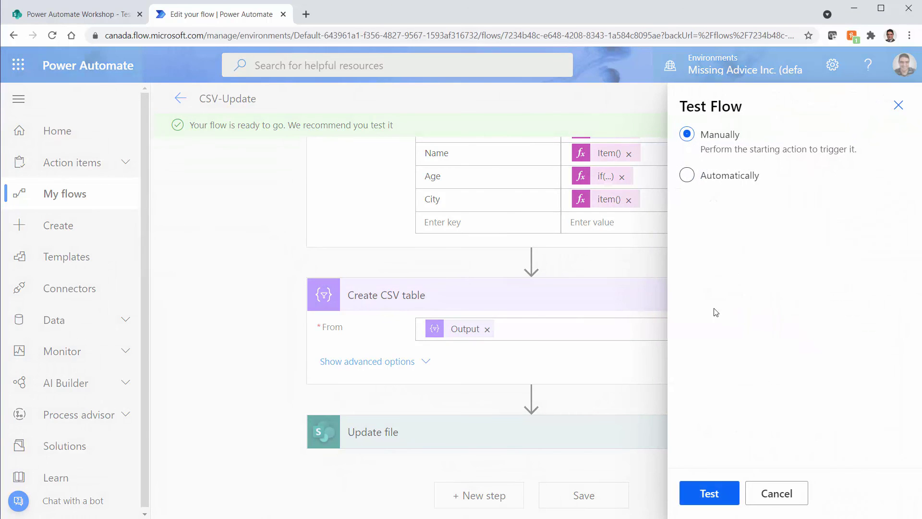
pyautogui.click(717, 497)
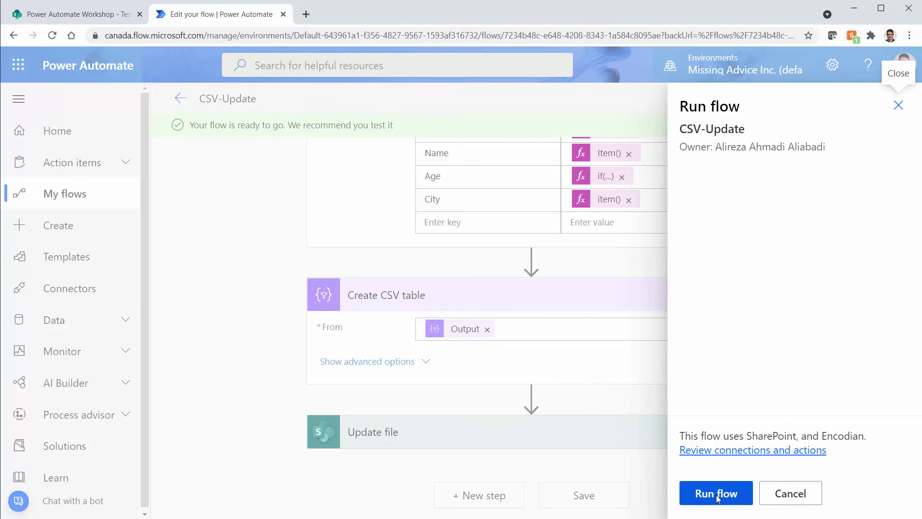
pyautogui.click(718, 497)
pyautogui.click(717, 497)
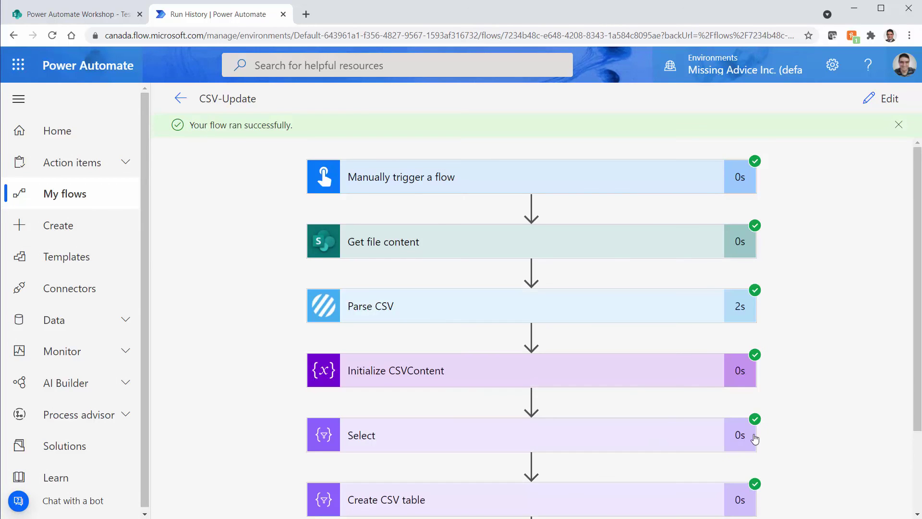
pyautogui.scroll(-3, 751, 436)
# Open SampleData.csv from the SharePoint library Test Lib 01 and check the age for ID 5.
pyautogui.click(94, 10)
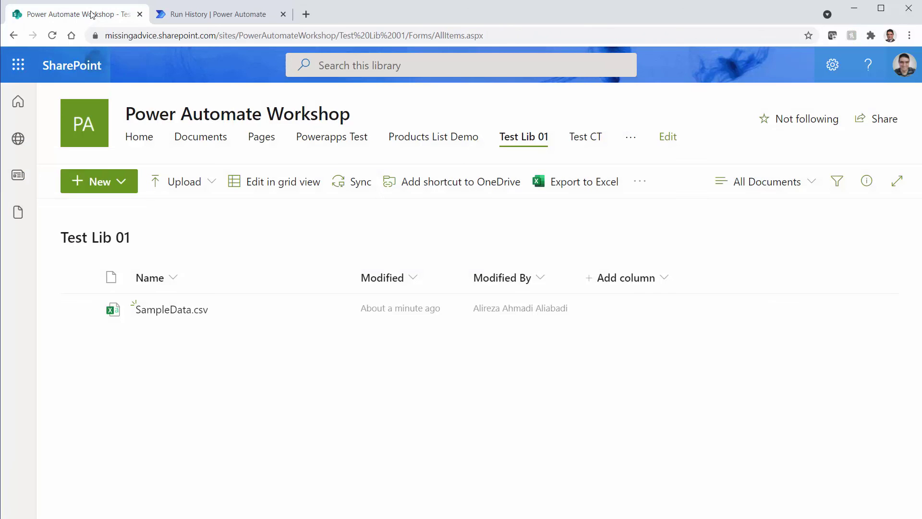
pyautogui.click(176, 311)
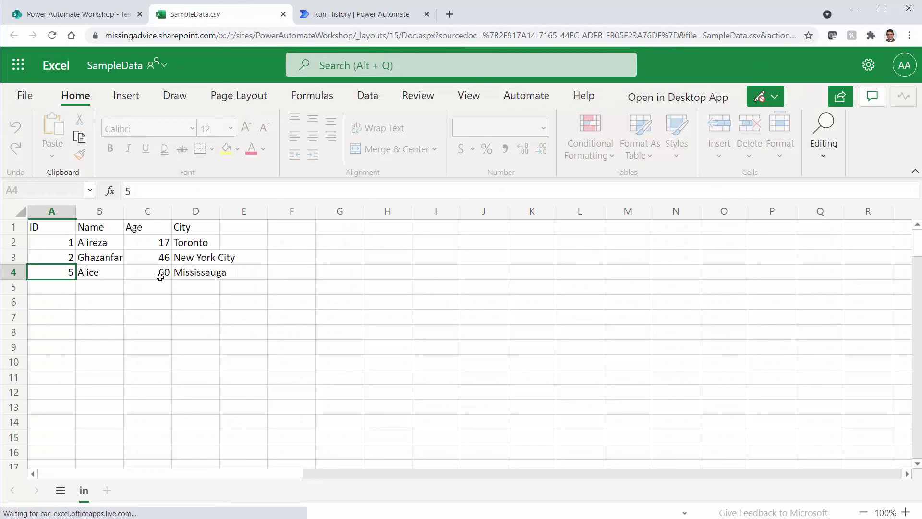
pyautogui.click(163, 274)
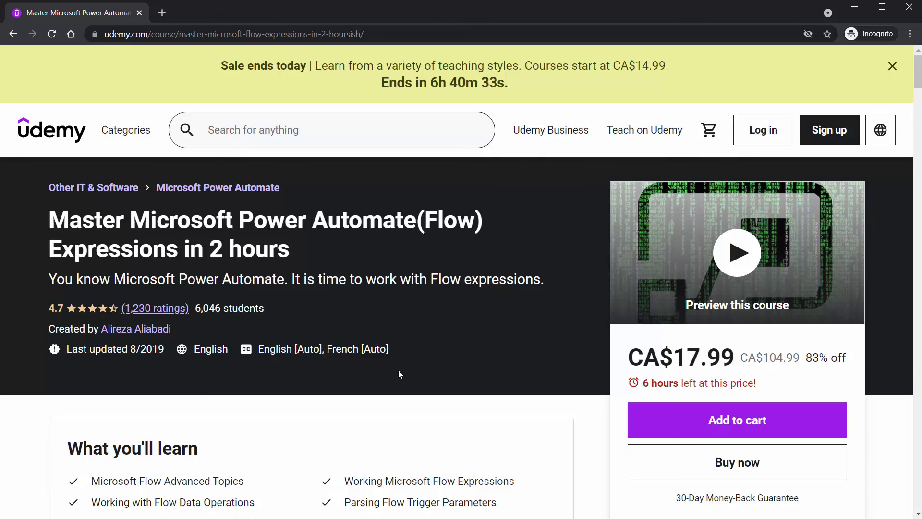
pyautogui.scroll(-20, 400, 370)
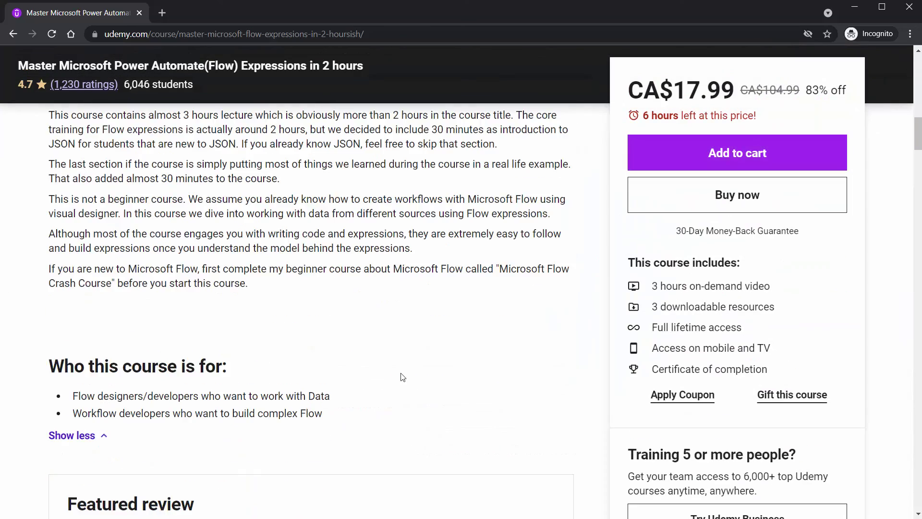
pyautogui.scroll(-15, 402, 377)
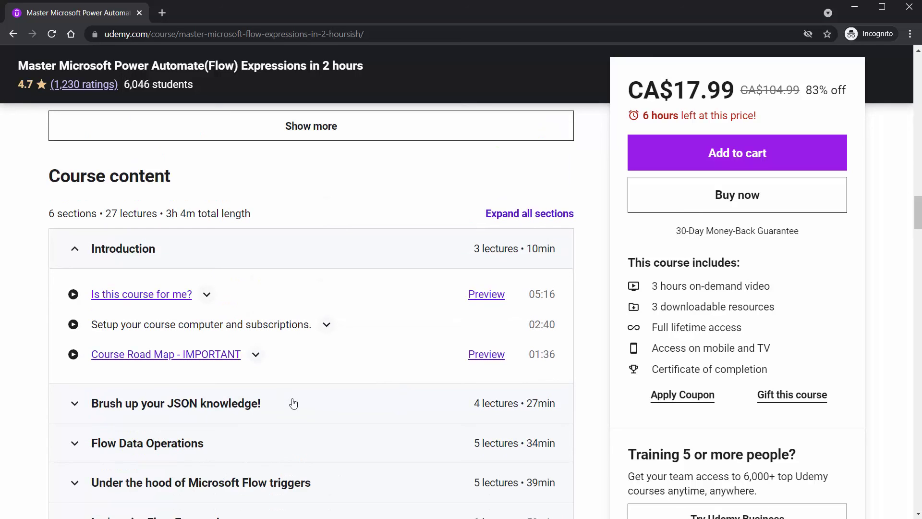
pyautogui.scroll(15, 293, 402)
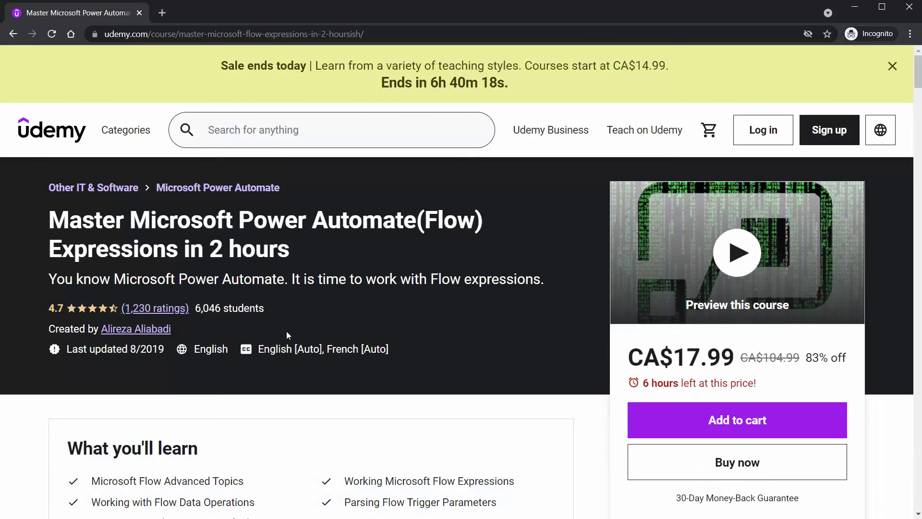